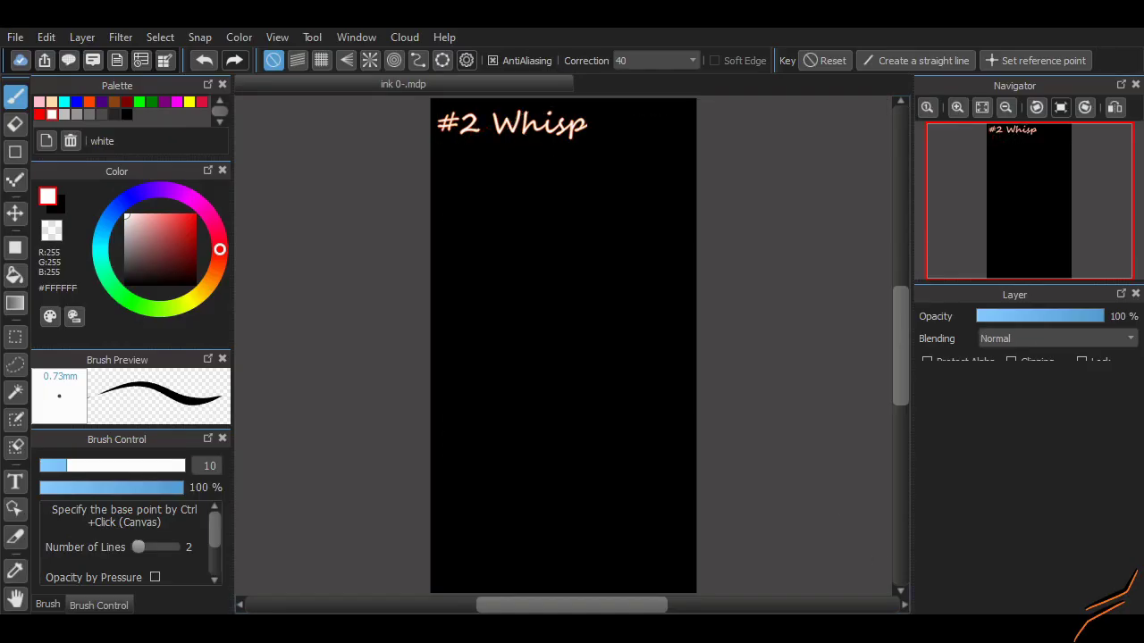
Set the drawing colour to cyan (#00FFFF) and switch to the Pen (Sharp) brush
left_click(64, 101)
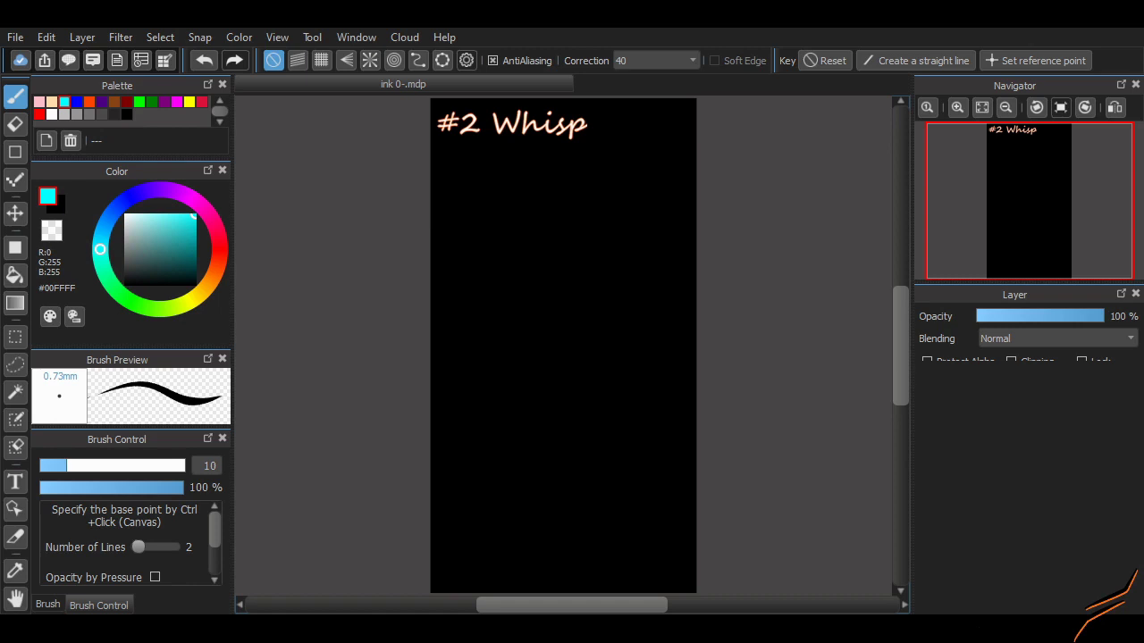
key("ctrl+z")
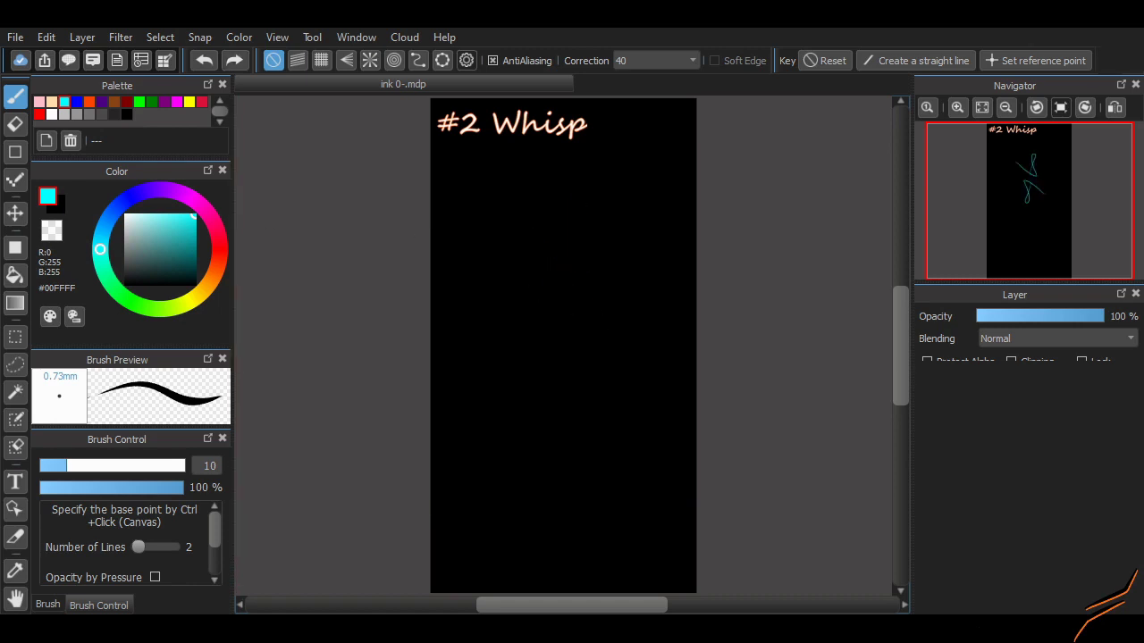
left_click(48, 605)
left_click(114, 476)
left_click_drag(517, 261, 601, 483)
key("ctrl+z")
mouse_move(524, 286)
left_mouse_down()
mouse_move(567, 367)
mouse_move(552, 327)
mouse_move(527, 376)
mouse_move(547, 431)
left_mouse_up()
key("ctrl+z")
mouse_move(526, 284)
left_mouse_down()
mouse_move(505, 349)
mouse_move(631, 474)
left_mouse_up()
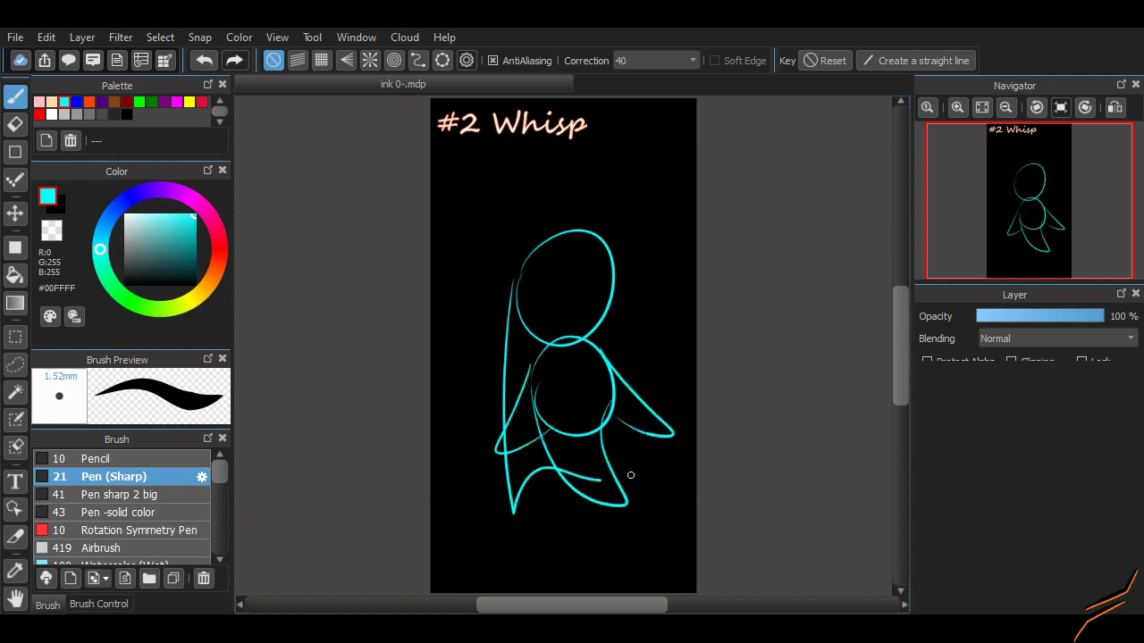
key("ctrl+z")
key("ctrl+z")
key("ctrl+z")
key("ctrl+z")
key("ctrl+z")
Sketch the character's large oval head with a curved scarf collar beneath it and a two-looped knot at the collar's side
left_click_drag(497, 250, 610, 219)
key("ctrl+z")
mouse_move(514, 214)
left_mouse_down()
mouse_move(539, 299)
mouse_move(599, 353)
left_mouse_up()
key("ctrl+z")
key("ctrl+z")
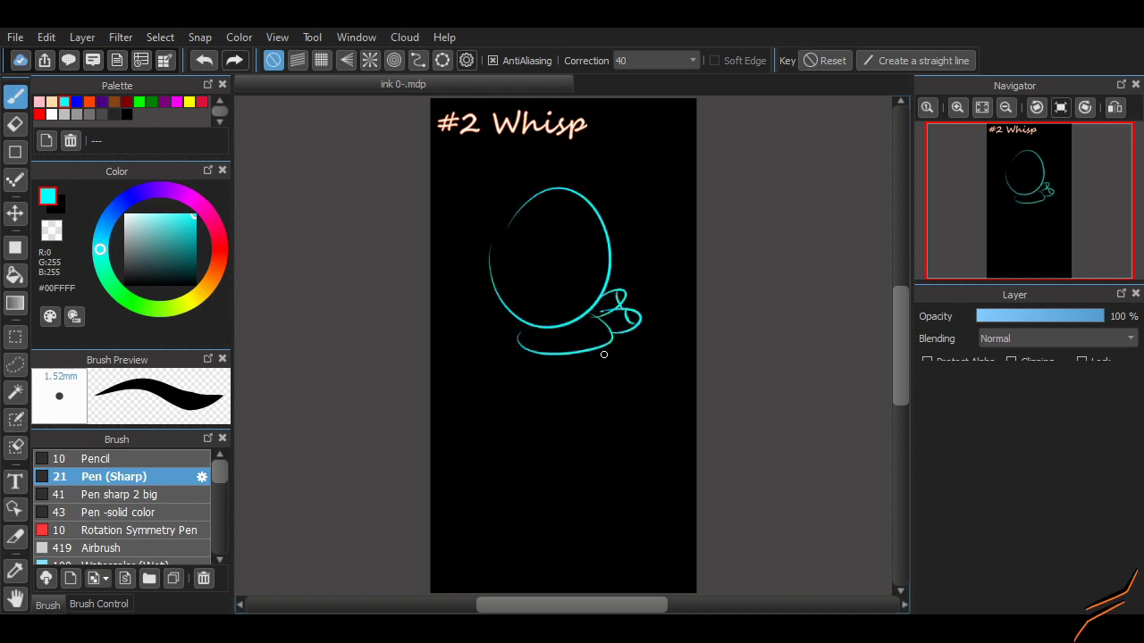
Sketch the body below the collar as a curved shape tapering to a tail, with a cloak flaring out to two pointed corners
scroll(599, 307, "down", 2)
key("ctrl+z")
left_click_drag(530, 279, 556, 451)
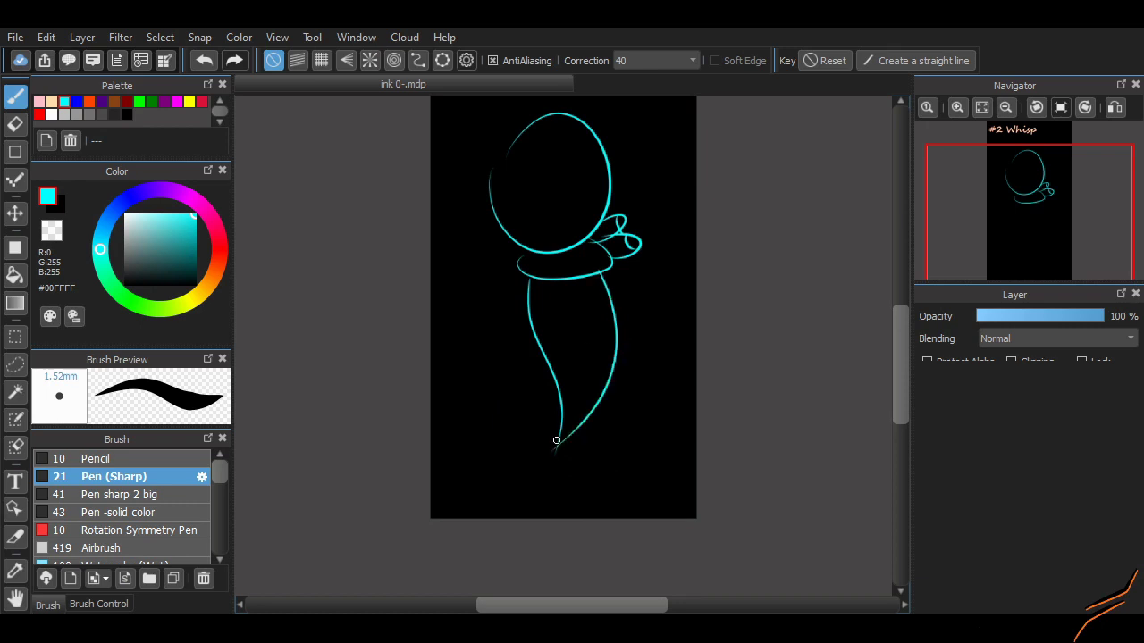
key("ctrl+z")
left_click_drag(610, 272, 528, 417)
mouse_move(528, 281)
left_mouse_down()
mouse_move(485, 424)
mouse_move(554, 418)
left_mouse_up()
key("ctrl+z")
scroll(635, 254, "up", 1)
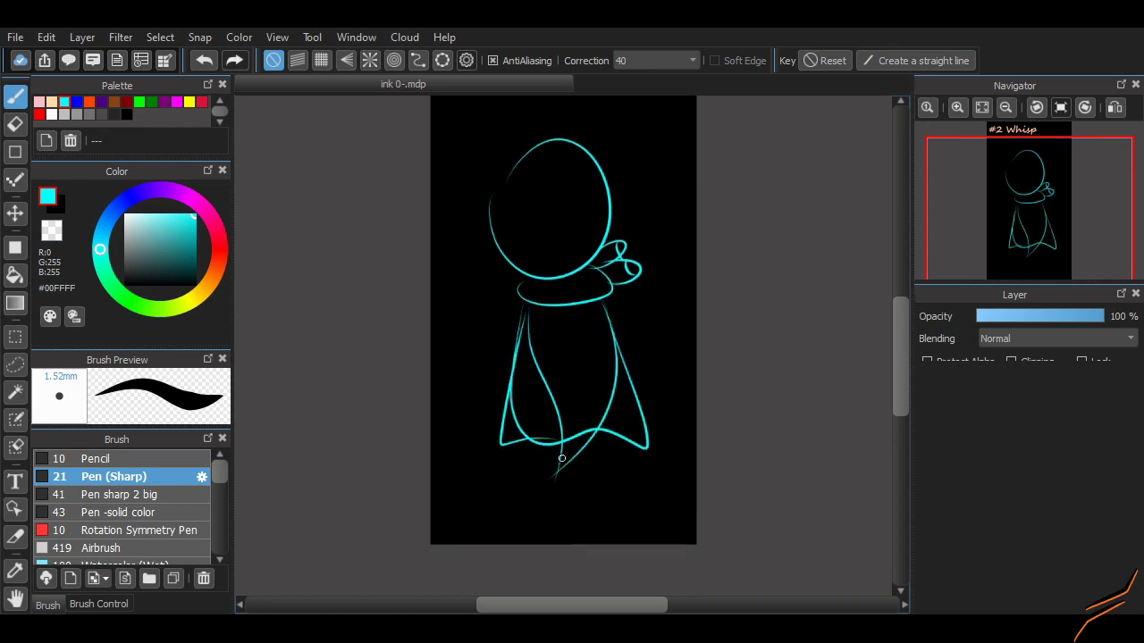
Sketch a hood outline around the head oval, ending in a backward-pointing tip at the crown
scroll(870, 355, "up", 4)
scroll(794, 220, "up", 3)
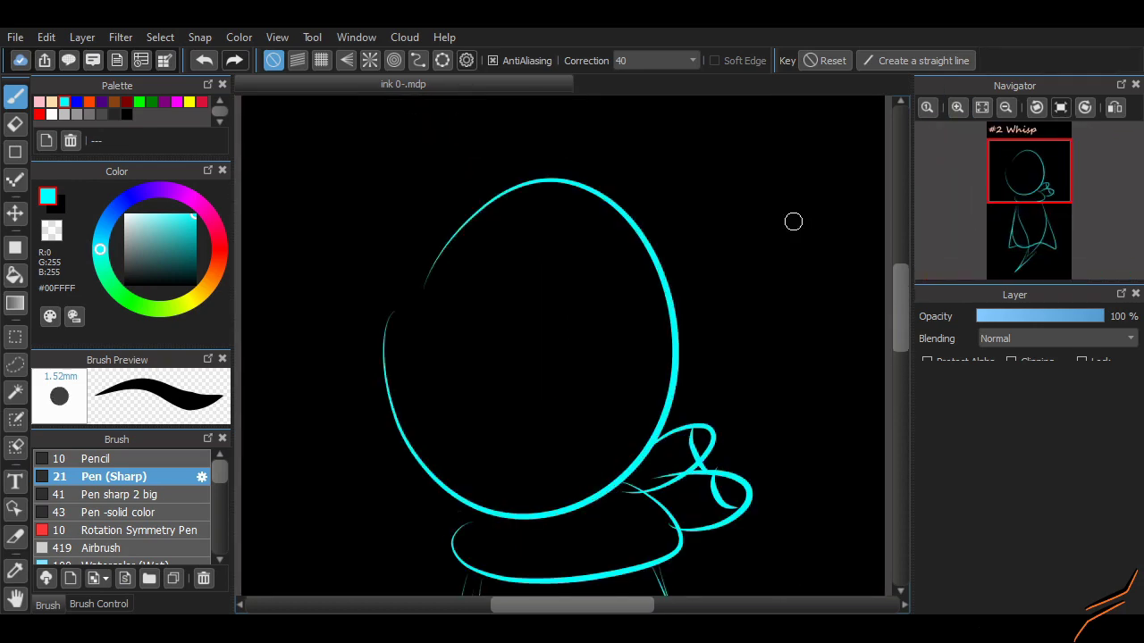
scroll(831, 196, "down", 2)
scroll(616, 288, "down", 1)
scroll(616, 288, "up", 4)
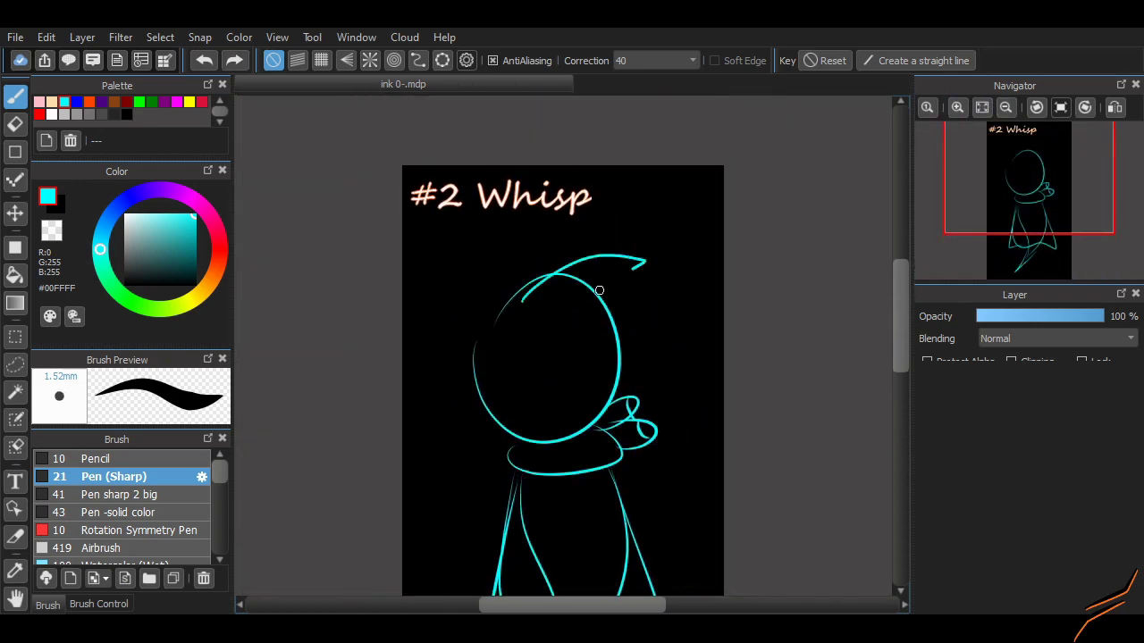
scroll(860, 301, "down", 2)
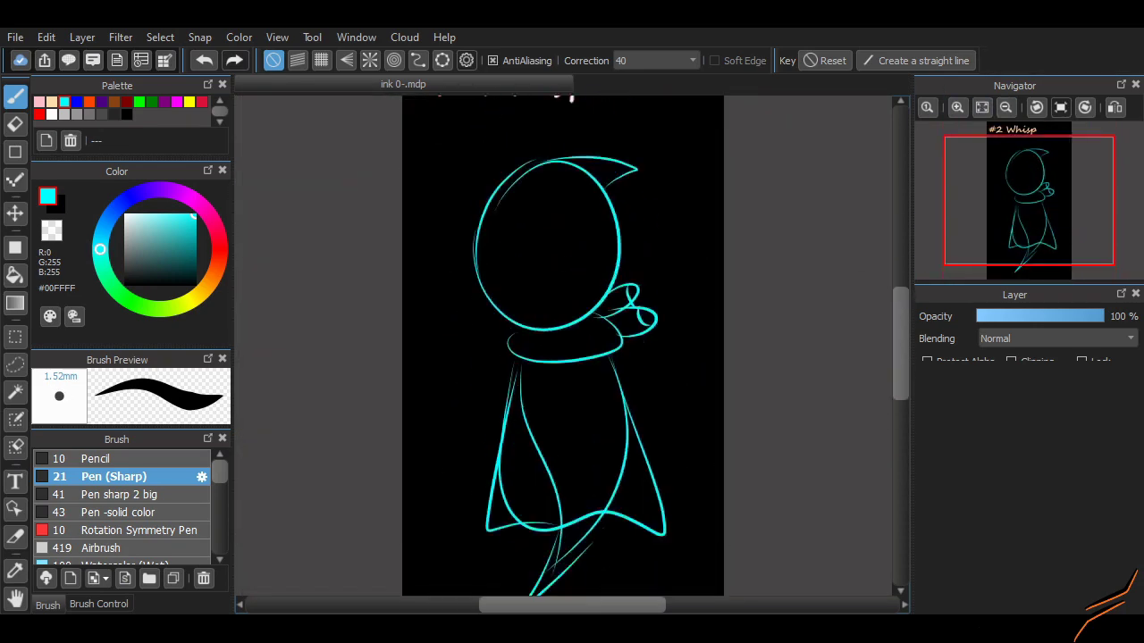
Draw an arched upper outline for each of the two eyes on the lower half of the face
scroll(860, 301, "up", 2)
scroll(613, 245, "up", 3)
mouse_move(591, 229)
left_mouse_down()
mouse_move(537, 289)
mouse_move(630, 290)
left_mouse_up()
key("ctrl+z")
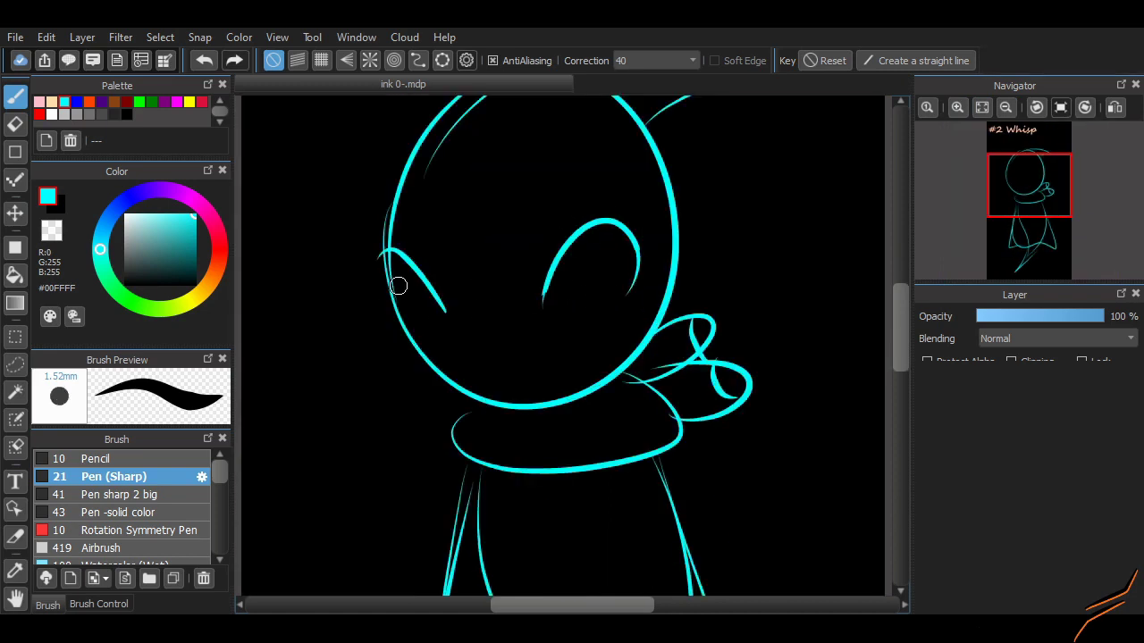
key("ctrl+z")
left_click_drag(371, 257, 457, 313)
key("ctrl+z")
Add an oval iris with a thin slit pupil under each eye arch
left_click_drag(579, 261, 590, 304)
key("ctrl+z")
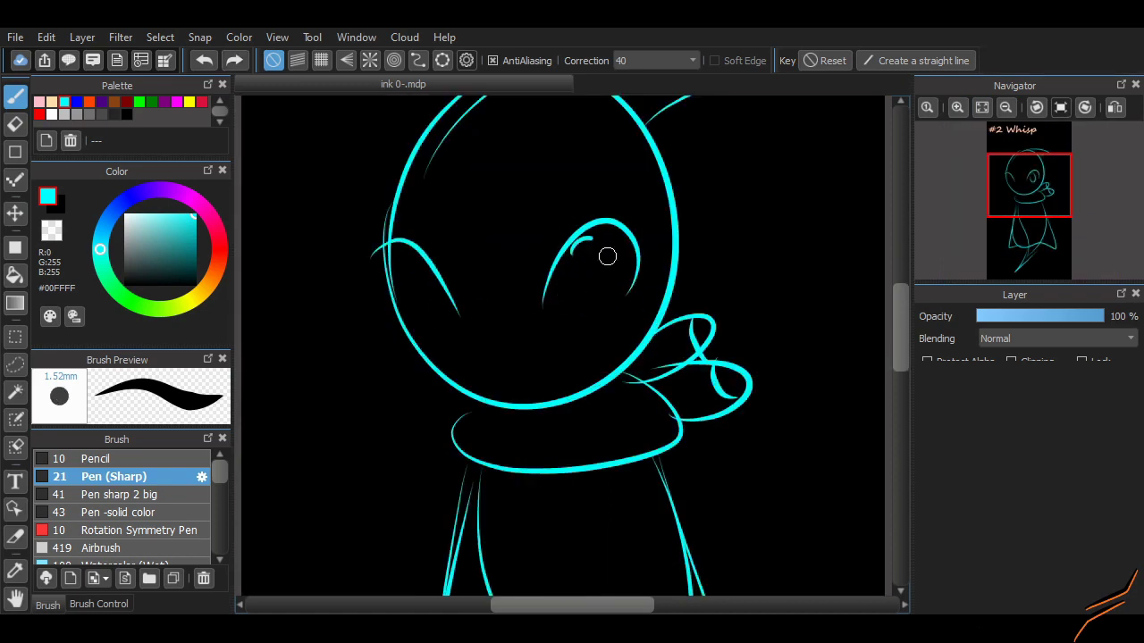
left_click_drag(590, 236, 591, 240)
key("ctrl+z")
left_click_drag(430, 268, 432, 274)
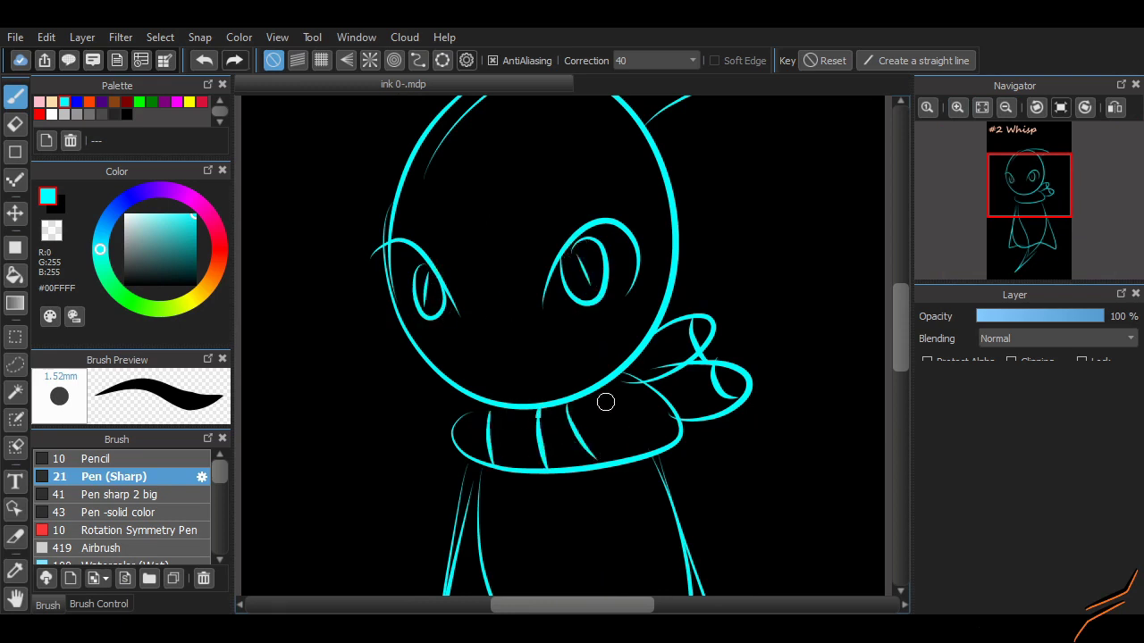
Draw cyan fold lines across the scarf collar and rework its knot ends as blocky, striped shapes in green (#00FF00)
key("ctrl+z")
mouse_move(621, 374)
left_mouse_down()
mouse_move(630, 391)
mouse_move(708, 333)
left_mouse_up()
left_click(139, 101)
key("ctrl+z")
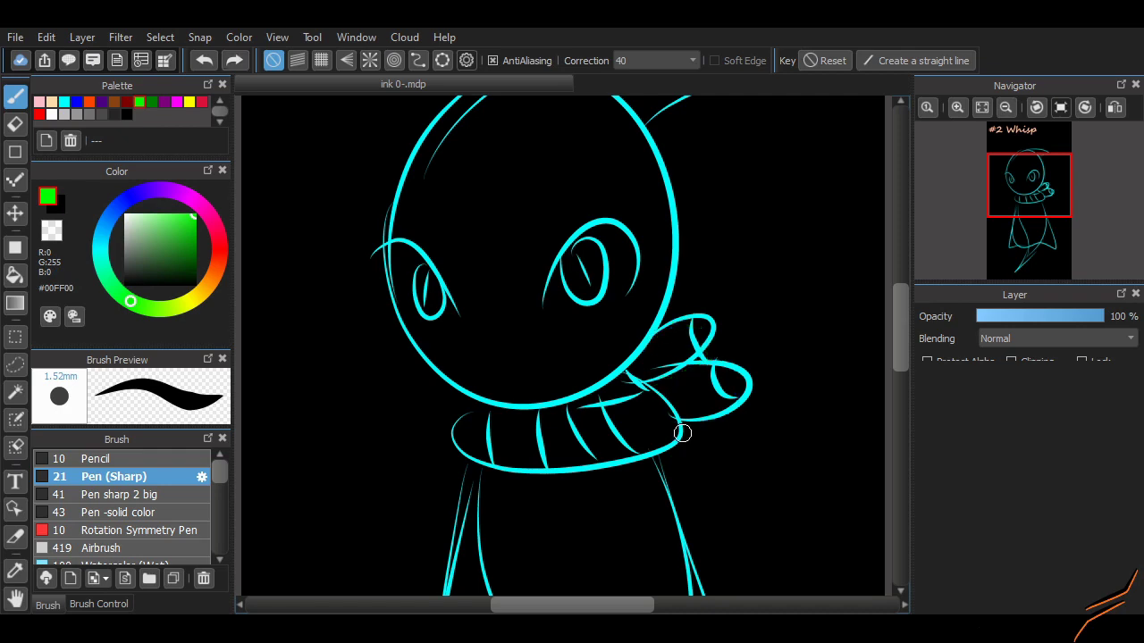
mouse_move(684, 437)
left_mouse_down()
mouse_move(757, 407)
mouse_move(653, 382)
mouse_move(718, 365)
mouse_move(635, 377)
mouse_move(683, 354)
mouse_move(709, 423)
left_mouse_up()
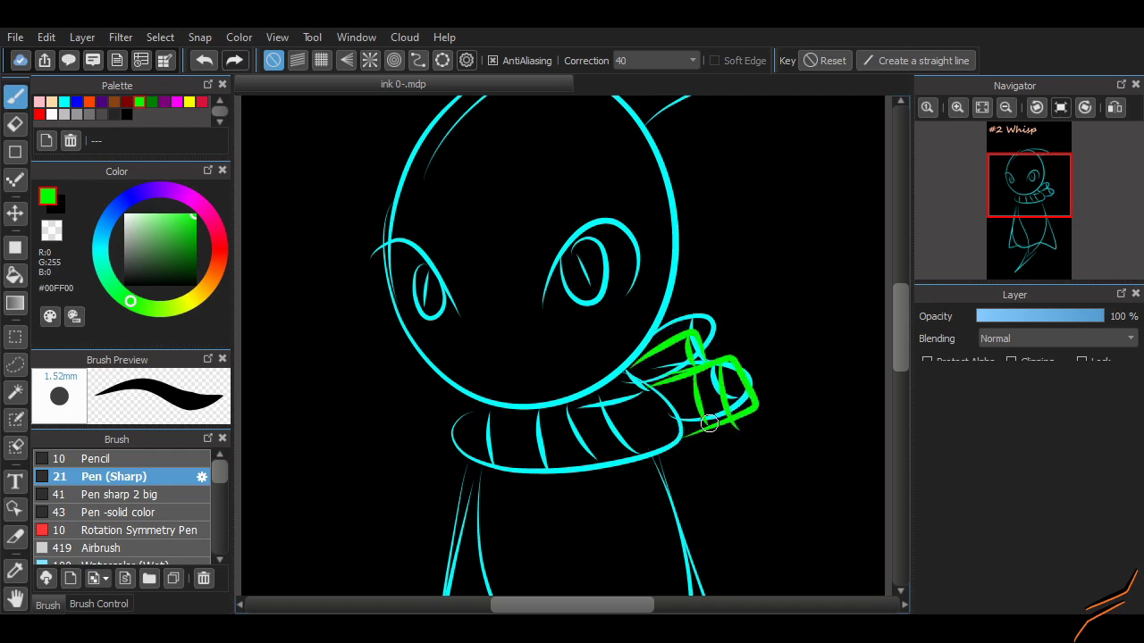
scroll(888, 329, "down", 5)
scroll(837, 233, "down", 3)
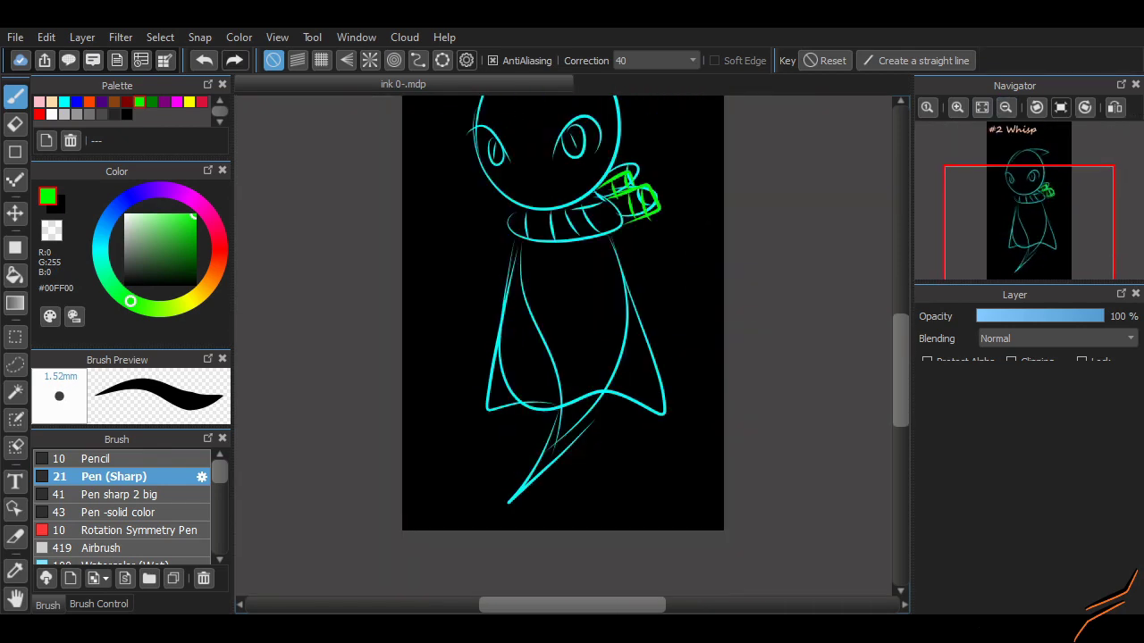
scroll(643, 346, "up", 5)
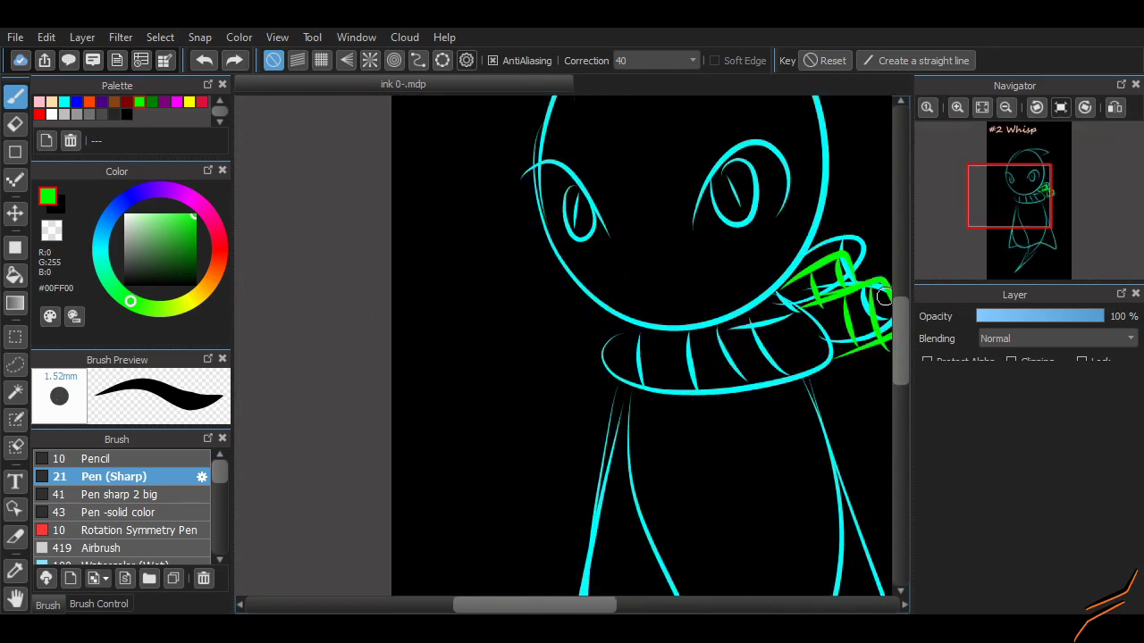
mouse_move(681, 145)
left_mouse_down()
mouse_move(646, 331)
mouse_move(684, 160)
left_mouse_up()
key("ctrl+z")
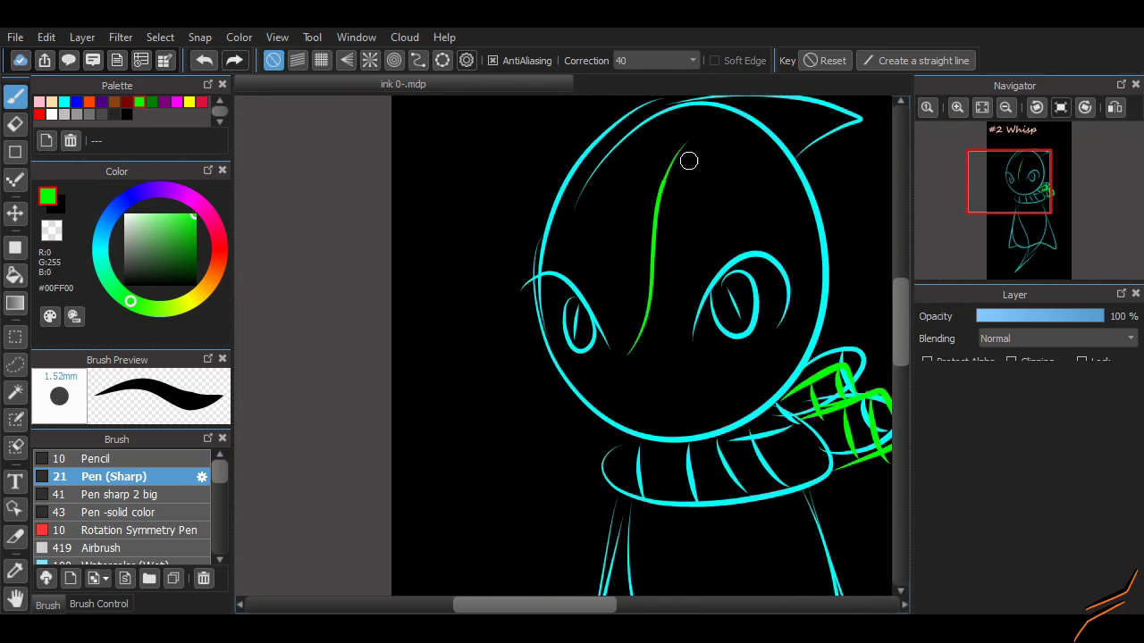
key("ctrl+z")
scroll(628, 478, "right", 3)
mouse_move(634, 363)
left_mouse_down()
mouse_move(600, 396)
mouse_move(644, 409)
mouse_move(633, 371)
mouse_move(626, 379)
left_mouse_up()
key("ctrl+z")
key("ctrl+z")
key("ctrl+z")
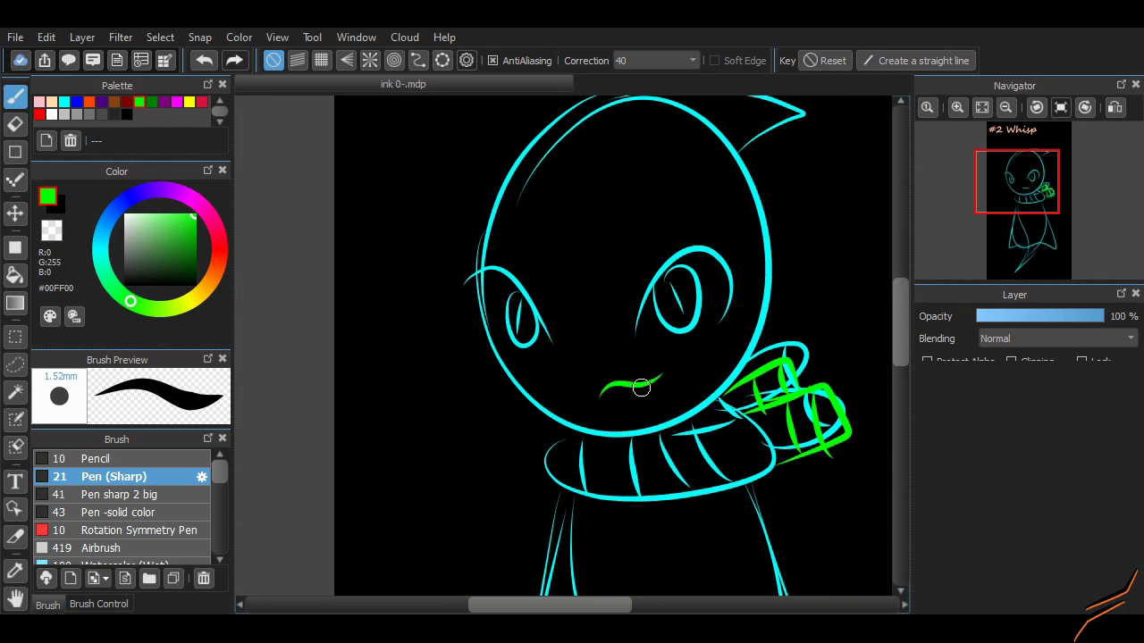
key("ctrl+z")
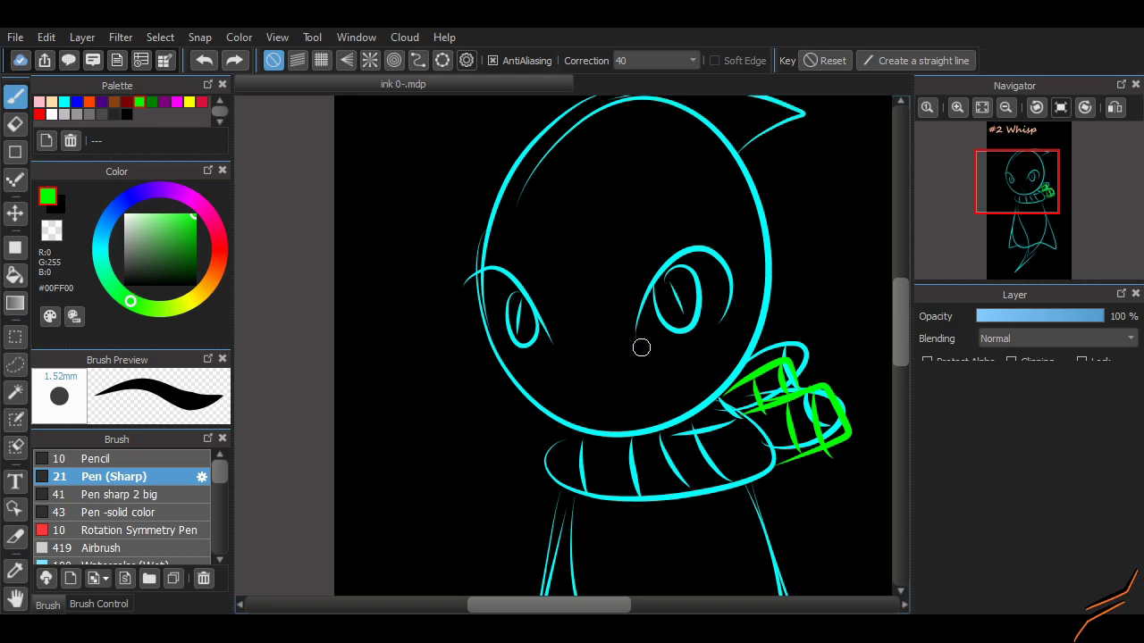
Draw a small green teardrop marking below each eye
left_click_drag(641, 348, 645, 353)
key("ctrl+z")
left_click_drag(544, 350, 549, 354)
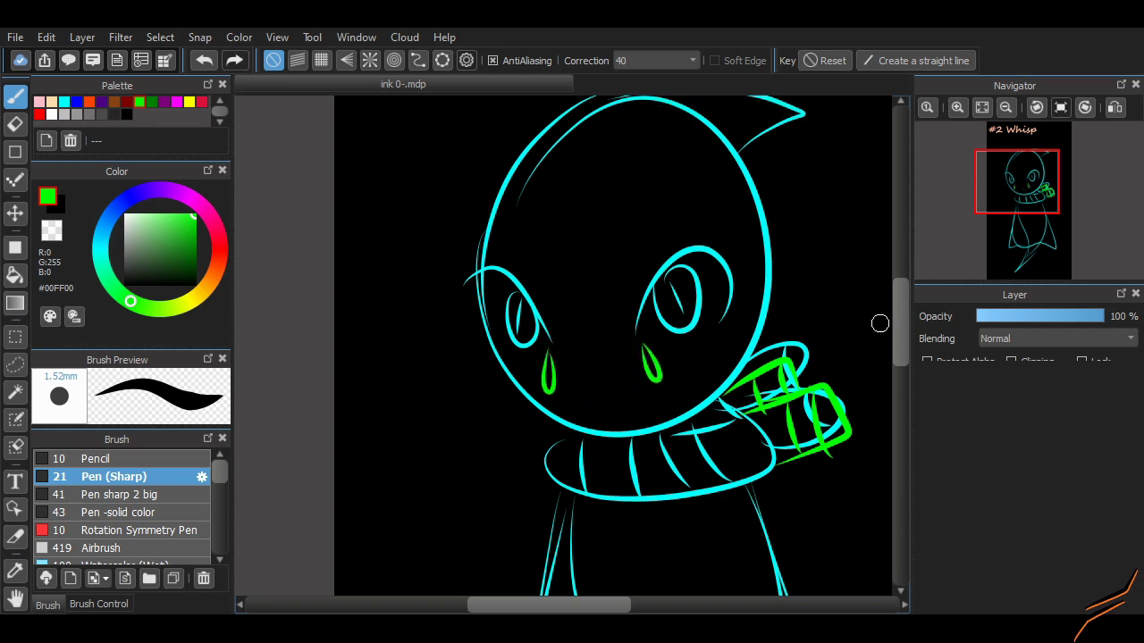
scroll(601, 401, "down", 5)
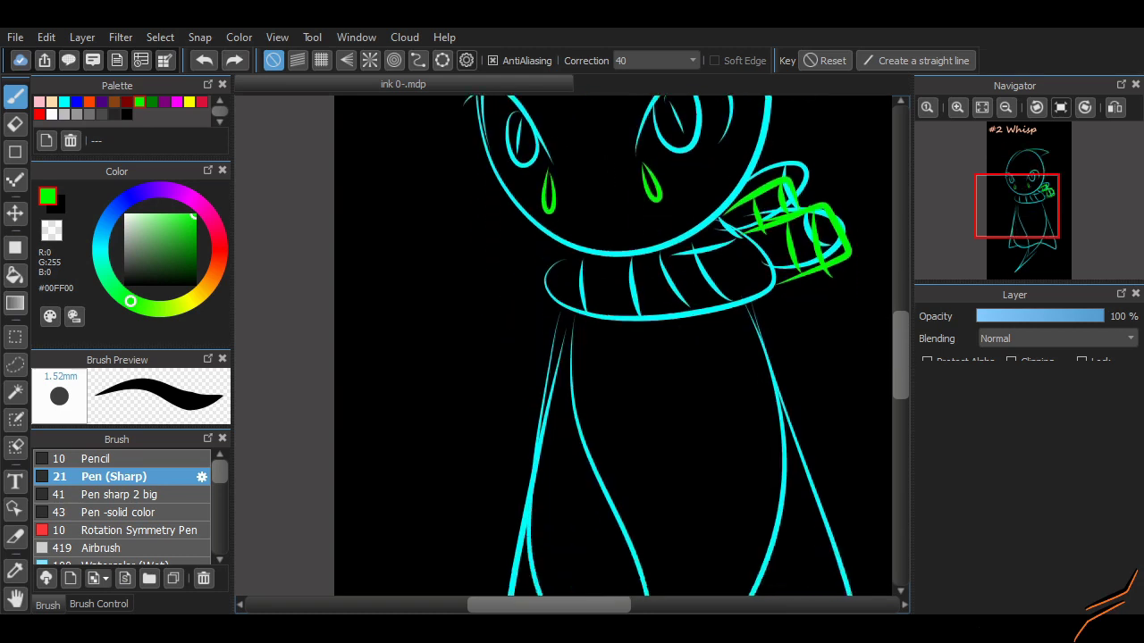
left_click_drag(519, 509, 695, 483)
key("ctrl+z")
Draw a green curved, leaf-shaped scarf tail hanging from the collar down the chest to a point
scroll(696, 483, "up", 4)
scroll(843, 309, "down", 2)
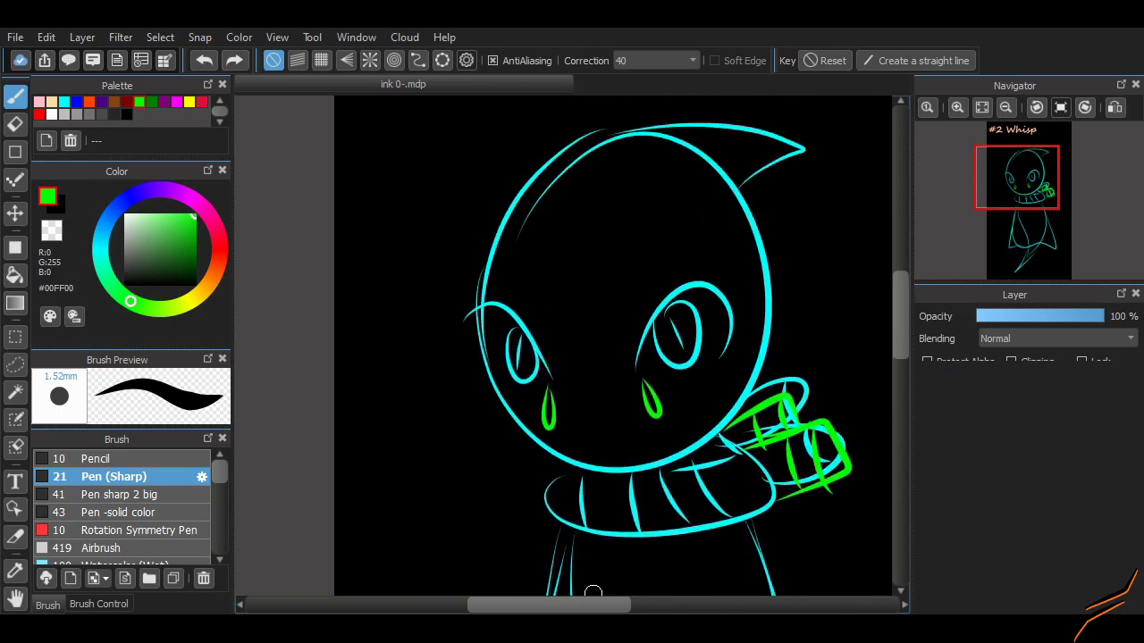
scroll(843, 310, "down", 1)
scroll(843, 310, "up", 3)
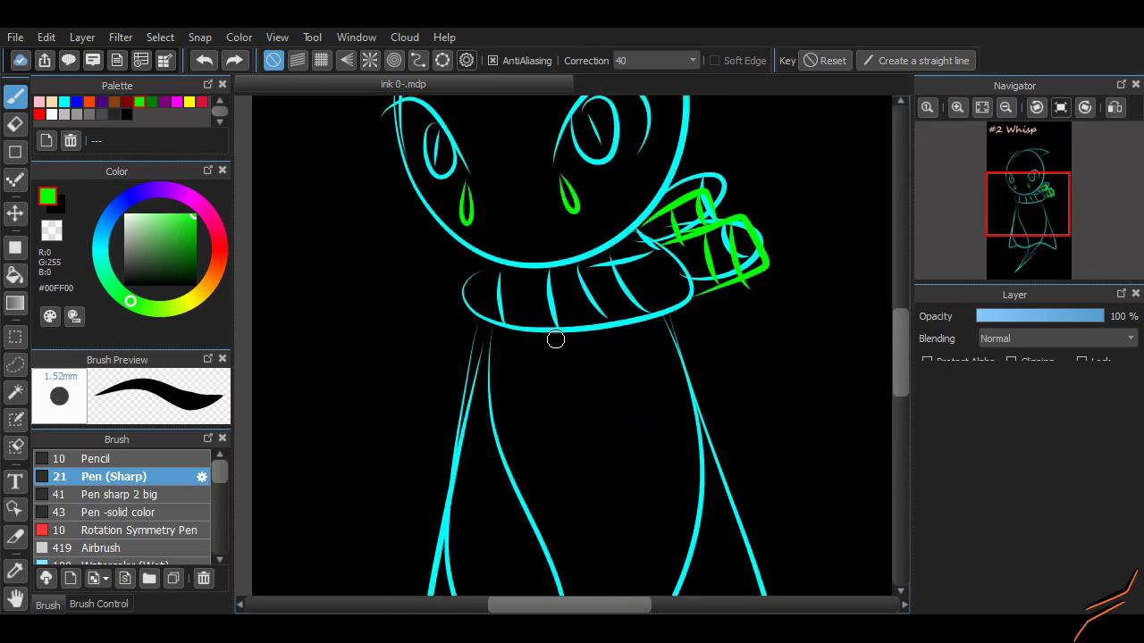
mouse_move(544, 349)
left_mouse_down()
mouse_move(606, 503)
mouse_move(545, 333)
mouse_move(637, 446)
left_mouse_up()
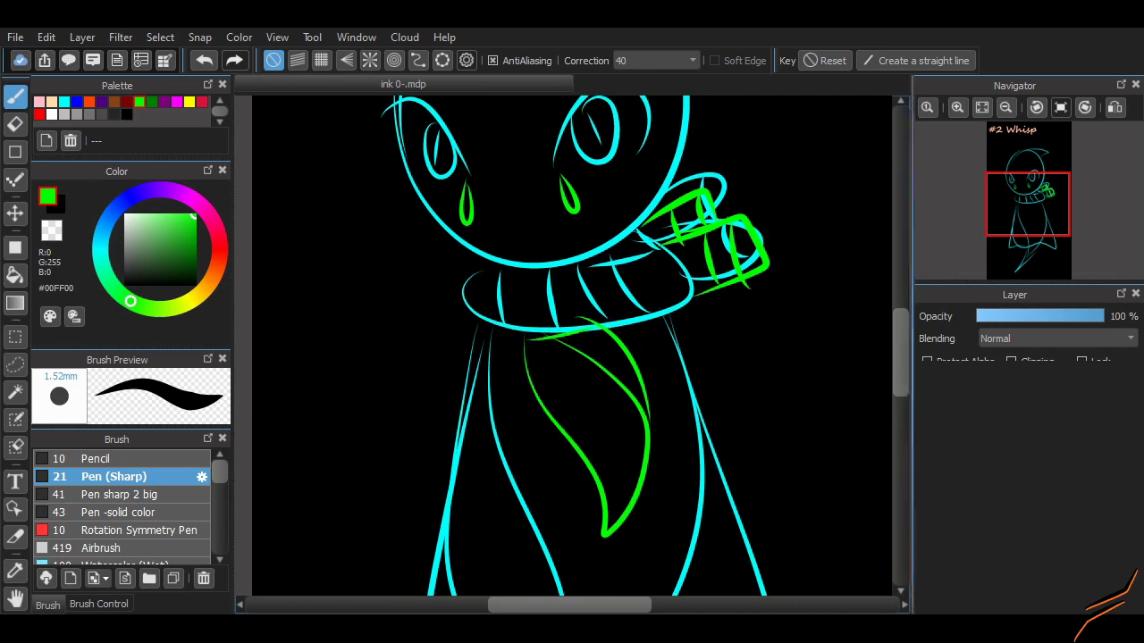
Draw a tall green horn-shaped marking between the eyes, pointed at the forehead and widening down to the chin
scroll(795, 312, "up", 2)
scroll(794, 312, "up", 2)
left_click_drag(506, 436, 573, 394)
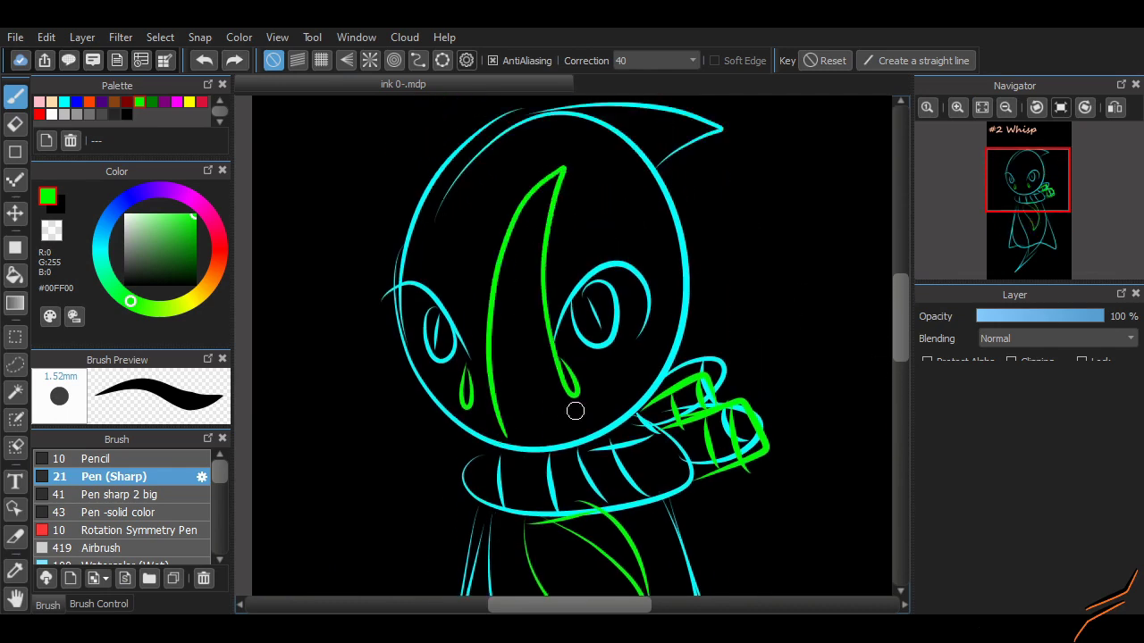
scroll(591, 427, "down", 10)
scroll(800, 347, "up", 11)
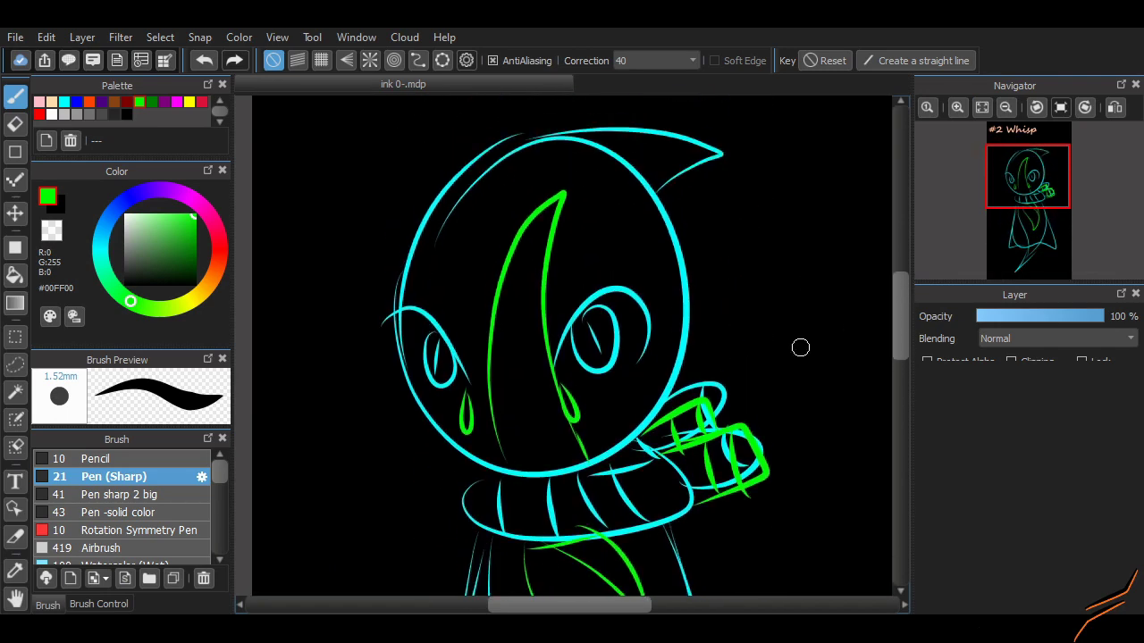
scroll(616, 367, "down", 7)
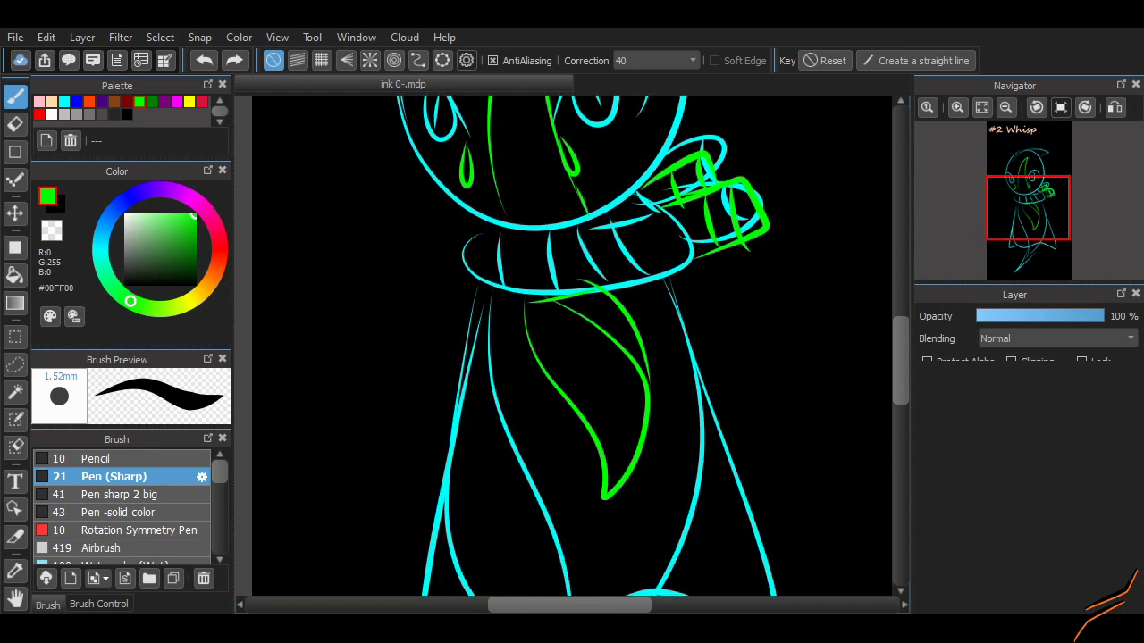
scroll(694, 358, "up", 1)
left_click_drag(681, 346, 761, 465)
key("ctrl+z")
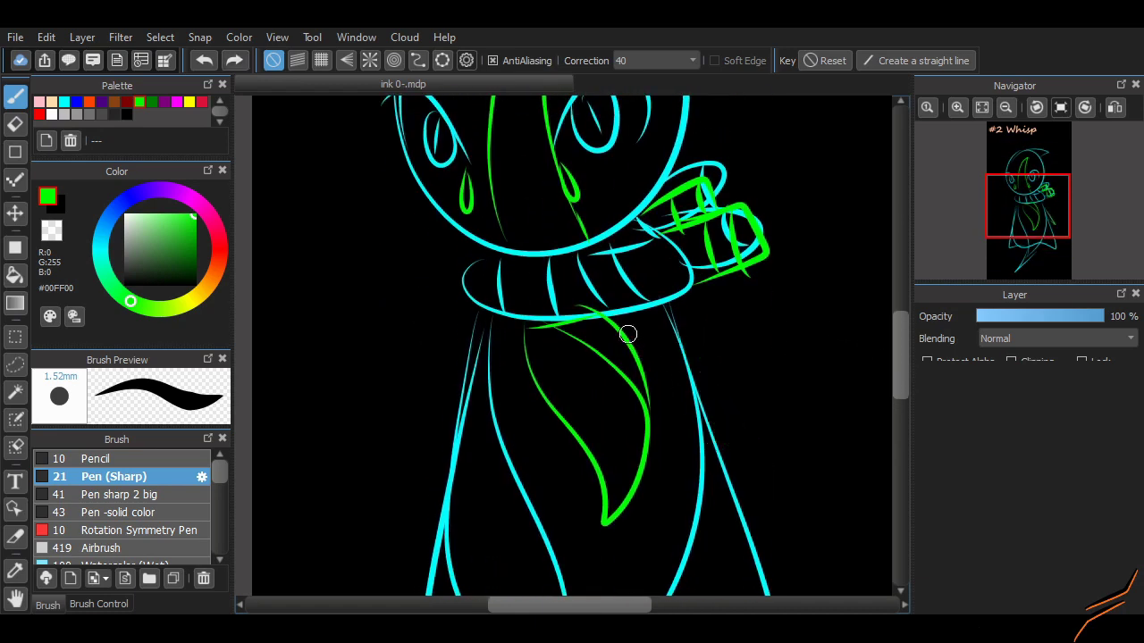
left_click_drag(516, 329, 530, 387)
key("ctrl+z")
left_click_drag(524, 327, 531, 390)
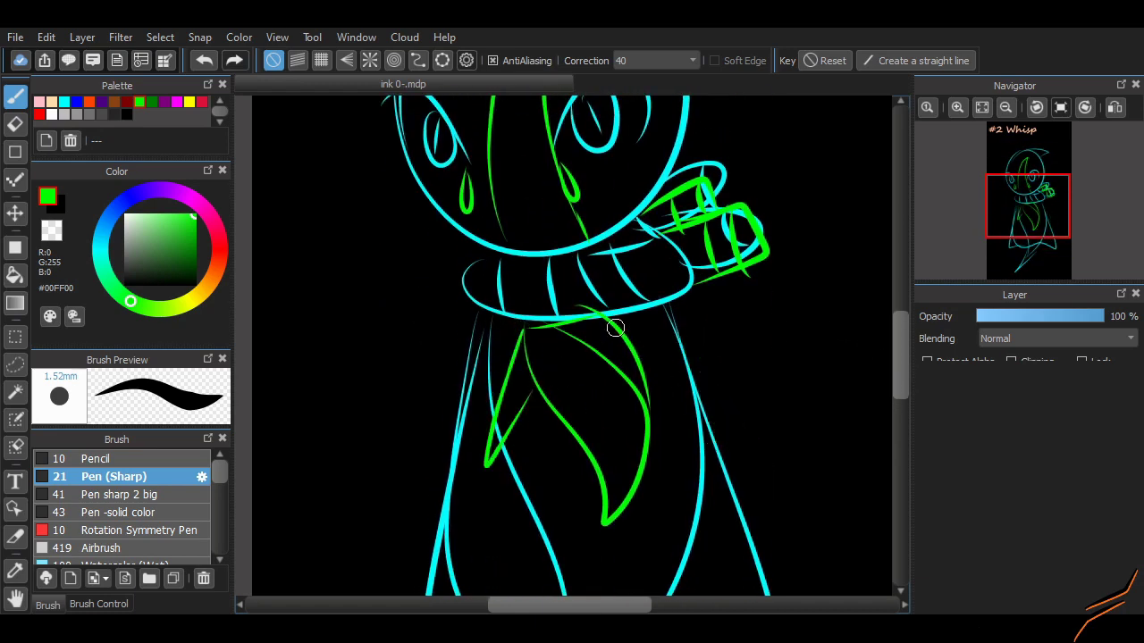
left_click_drag(609, 311, 695, 411)
key("ctrl+z")
scroll(623, 321, "down", 3)
key("ctrl+z")
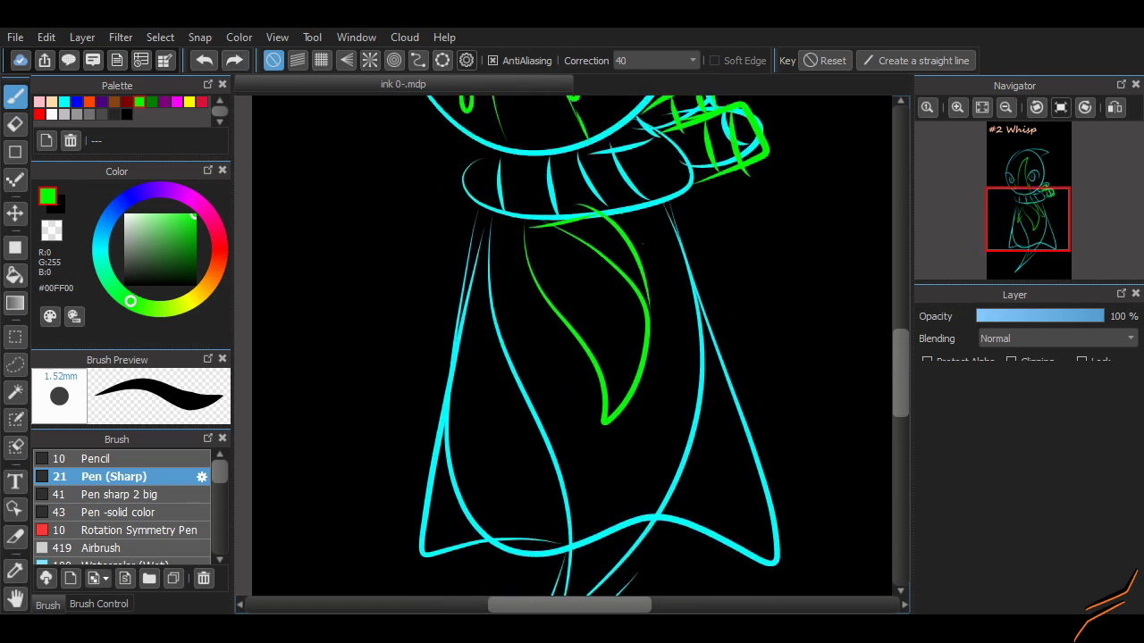
Lasso the green leaf-shaped piece on the chest and enlarge it with a transform so its tip reaches the cloak's hem
key("l")
left_click_drag(647, 413, 514, 227)
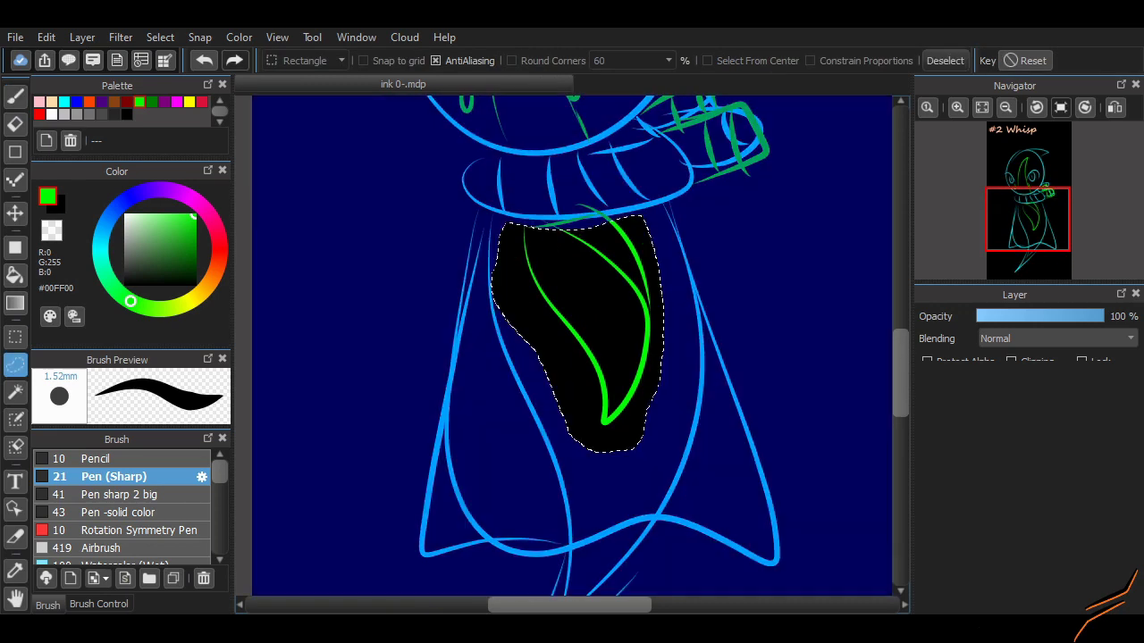
key("ctrl+t")
left_click_drag(664, 413, 695, 459)
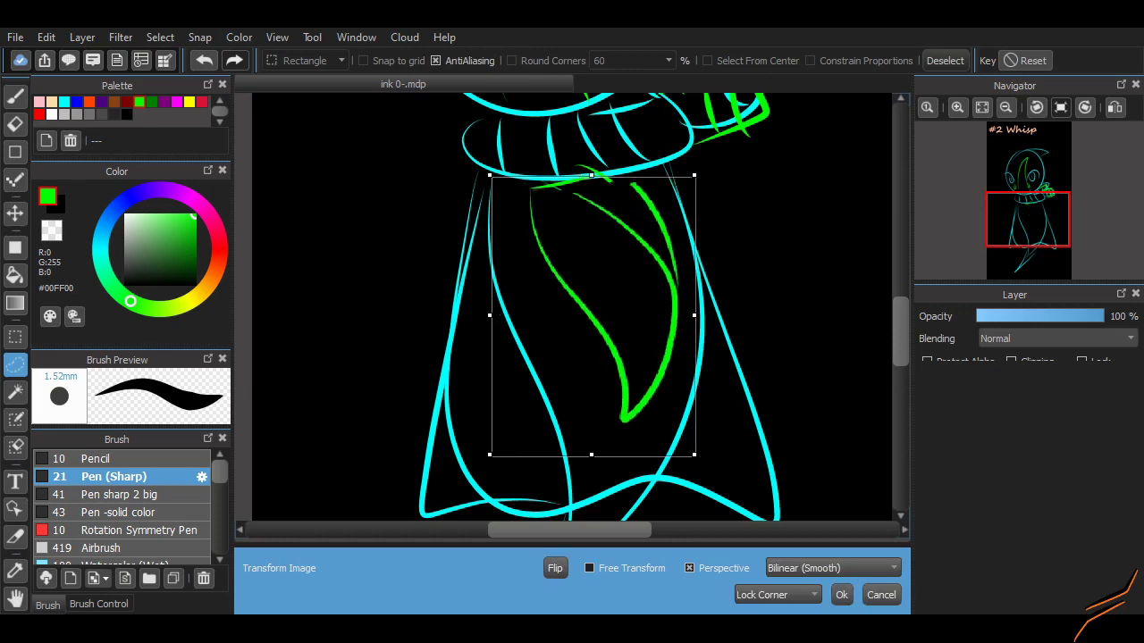
left_click_drag(490, 460, 459, 491)
scroll(572, 307, "down", 2)
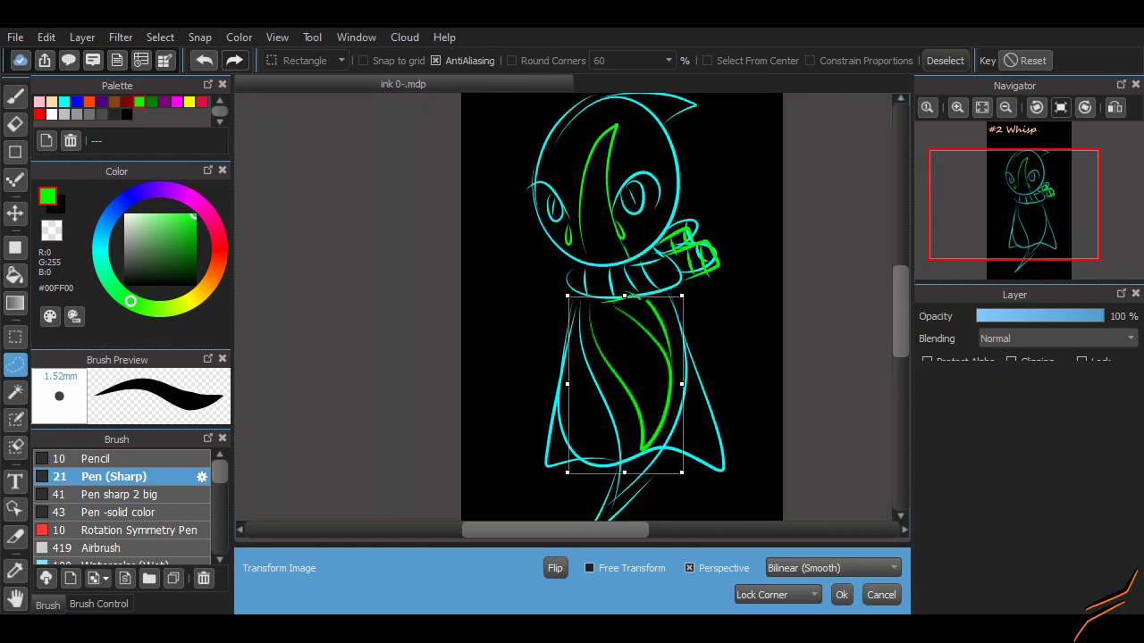
scroll(572, 308, "up", 3)
key("Return")
Draw a small green pointed flap beside the upper end of the enlarged chest shape with the brush
key("b")
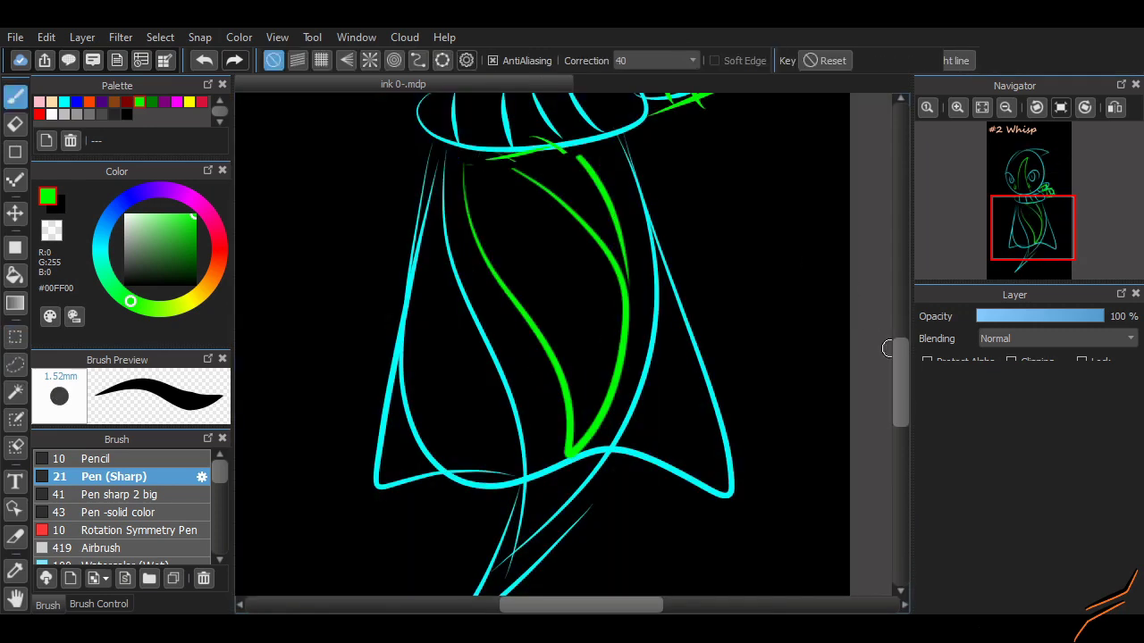
scroll(411, 340, "up", 3)
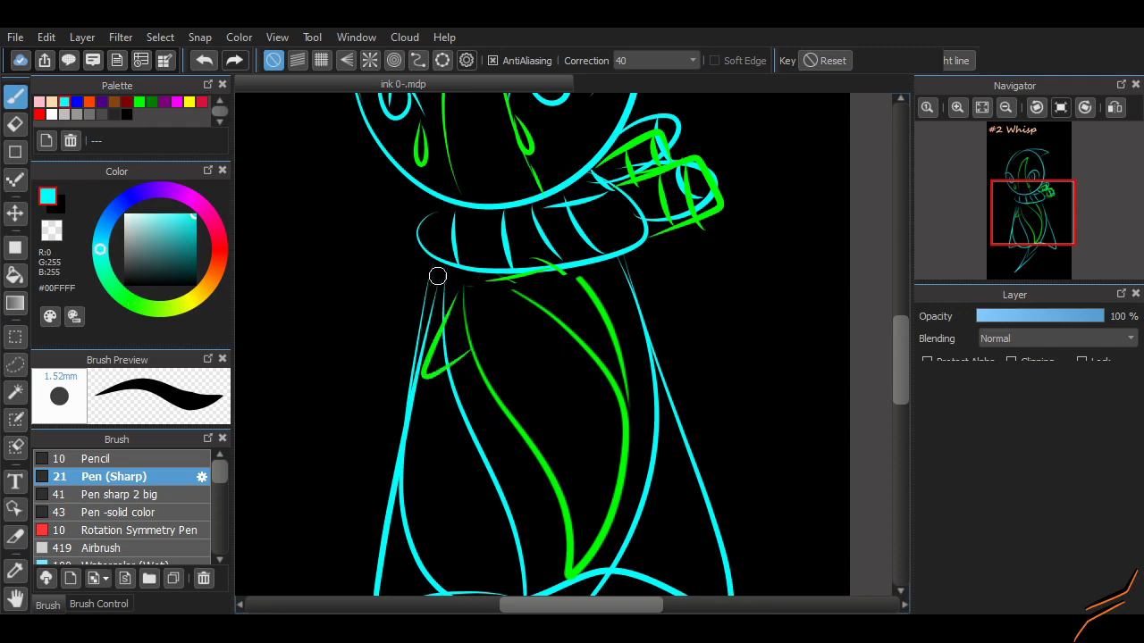
Draw a cyan rounded sleeve hanging from under the collar along the left edge of the cloak
left_click_drag(437, 276, 449, 401)
scroll(672, 267, "up", 5)
scroll(672, 267, "down", 5)
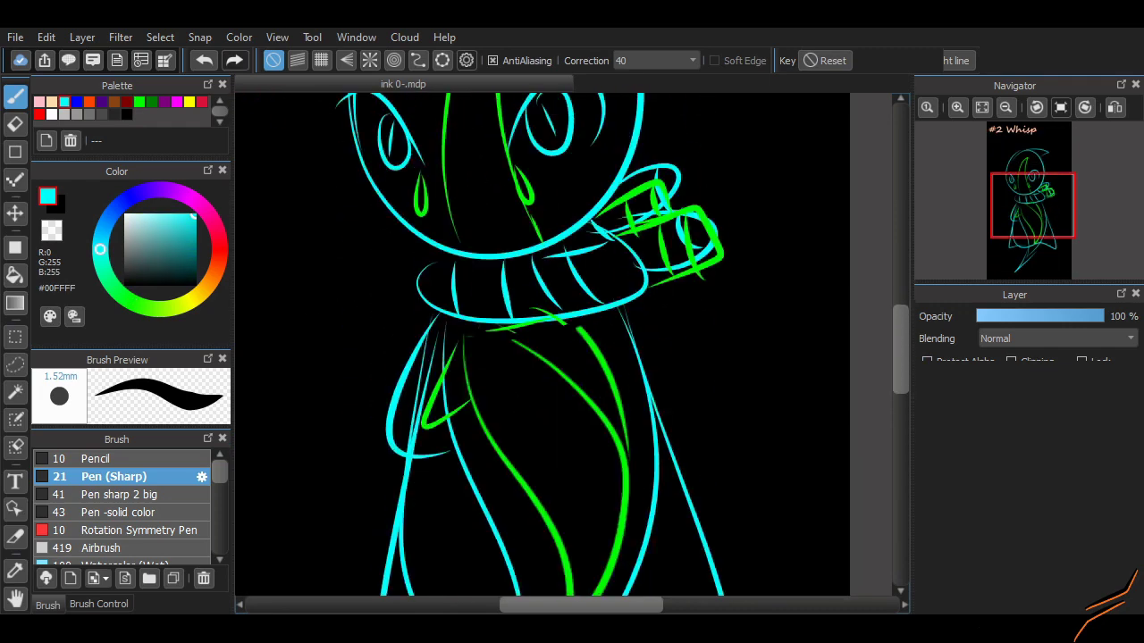
Draw a cyan flame-shaped wisp with an inner curl rising beside the green scarf ends
scroll(672, 266, "up", 2)
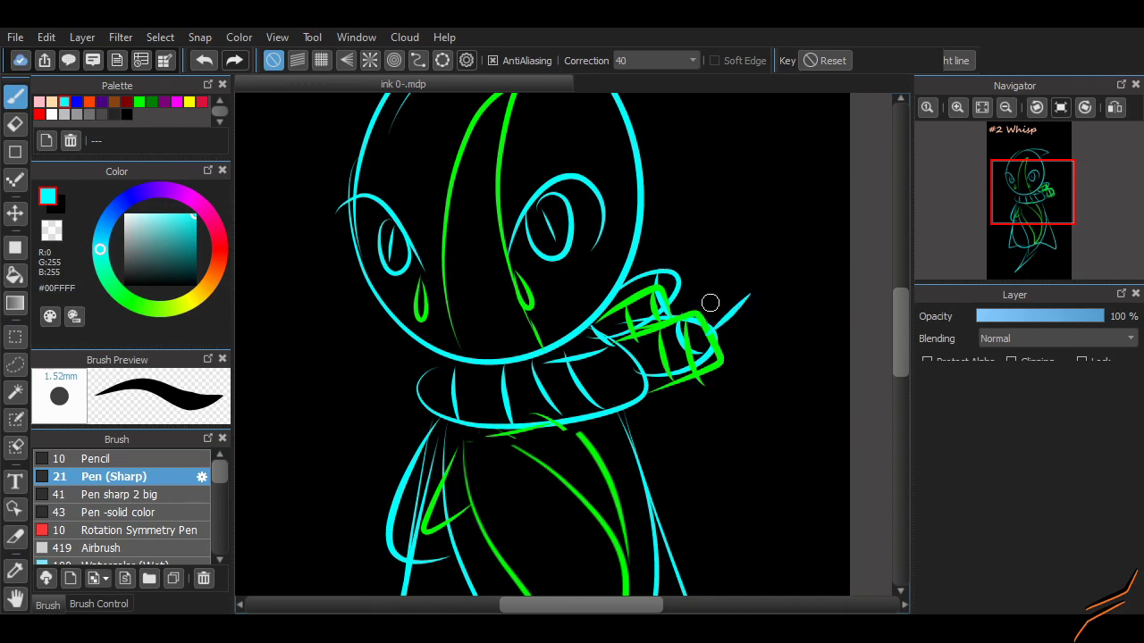
left_click_drag(723, 355, 747, 206)
key("ctrl+z")
mouse_move(717, 326)
left_mouse_down()
mouse_move(720, 229)
mouse_move(722, 249)
left_mouse_up()
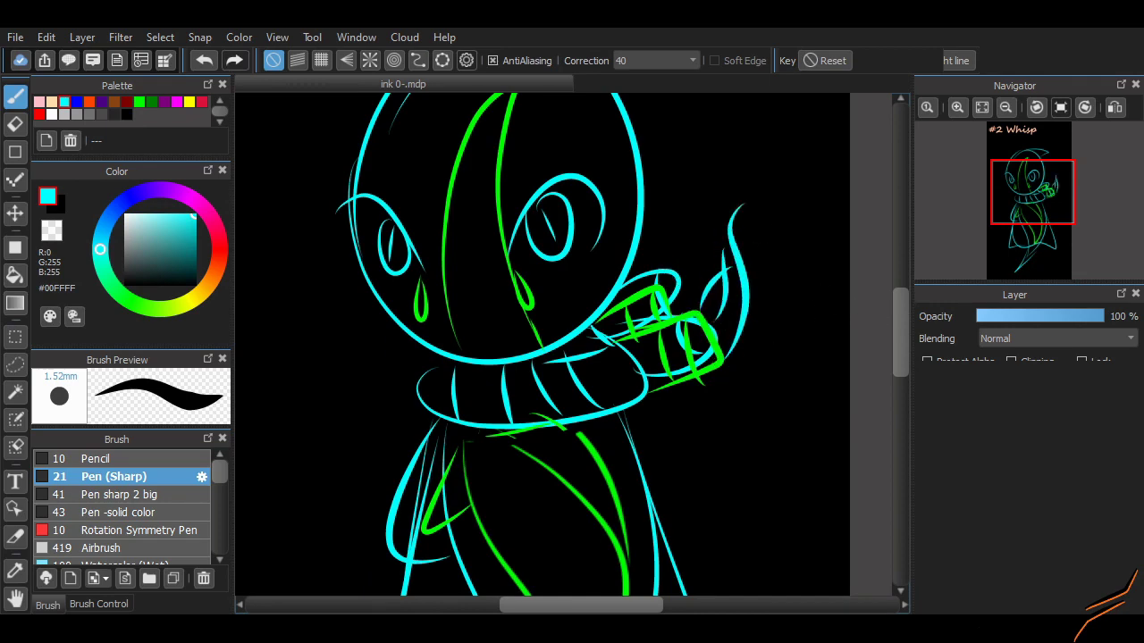
Draw a small S-shaped cyan wisp beside the tip of the tail below the cloak
scroll(742, 353, "down", 5)
scroll(412, 504, "down", 3)
scroll(672, 358, "up", 12)
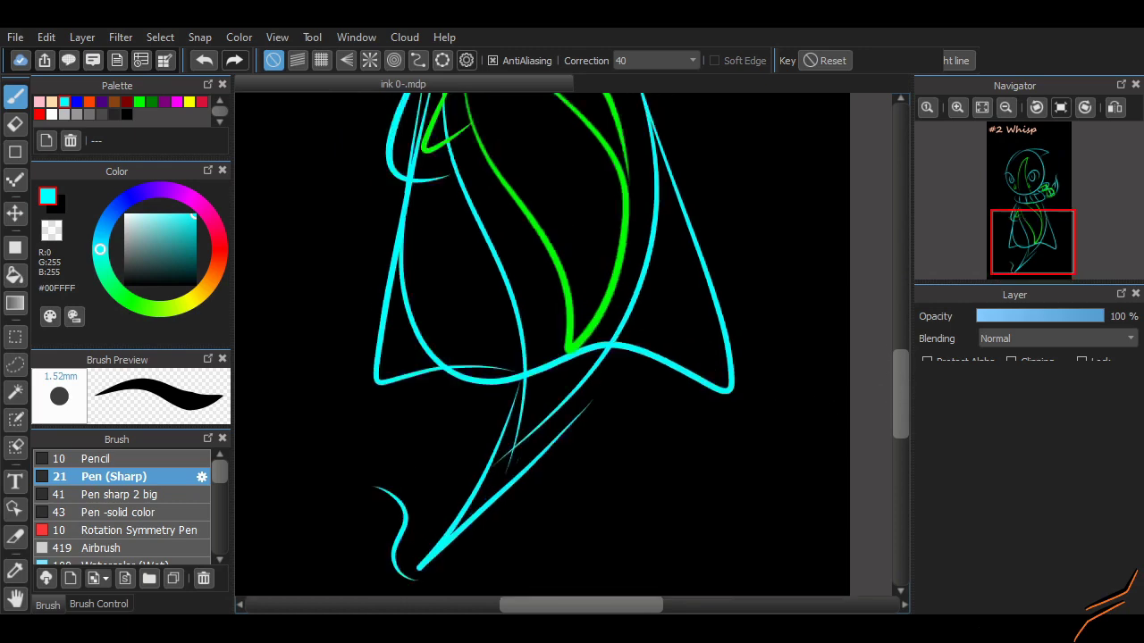
Lower the opacity of the cyan and green sketch layers and select white as the drawing colour
scroll(733, 301, "down", 3)
scroll(850, 183, "up", 2)
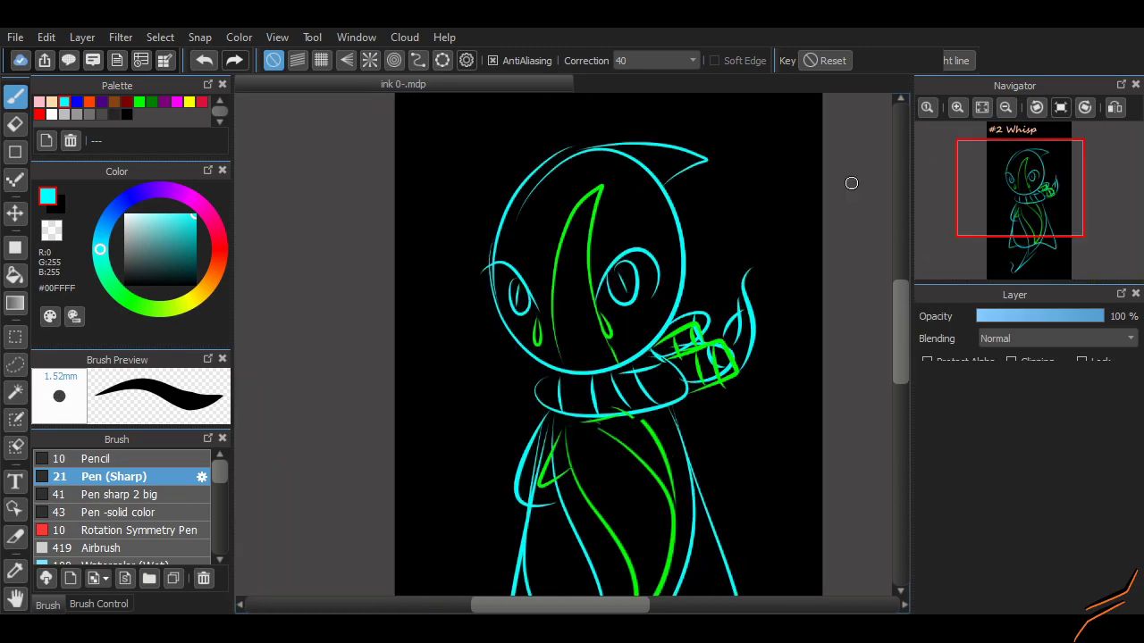
left_click(1046, 317)
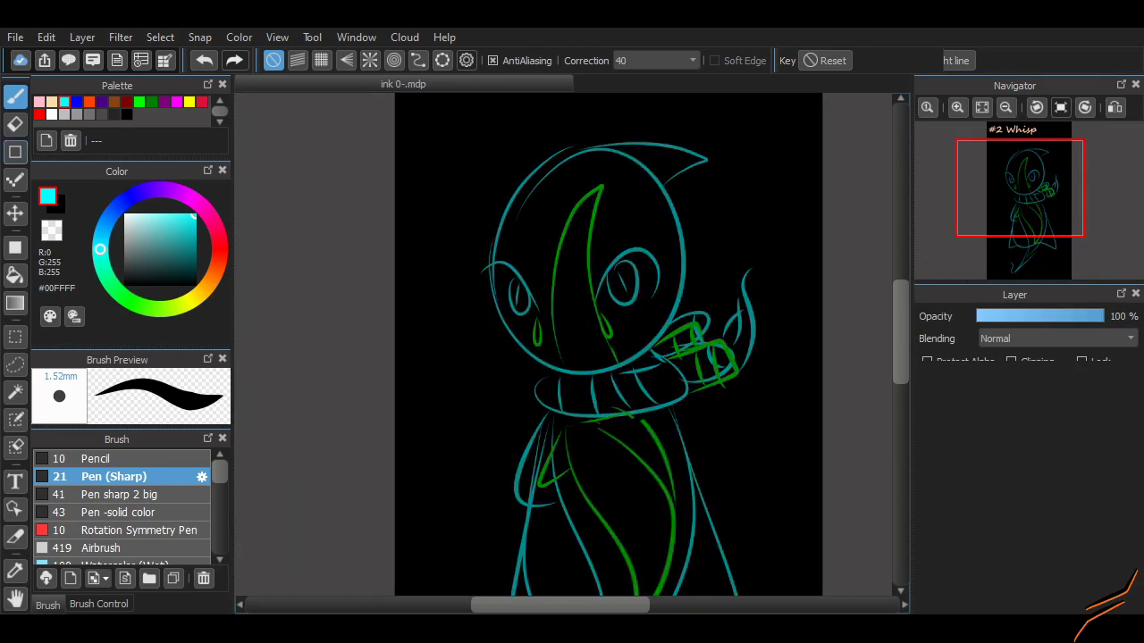
left_click(52, 114)
scroll(632, 366, "up", 2)
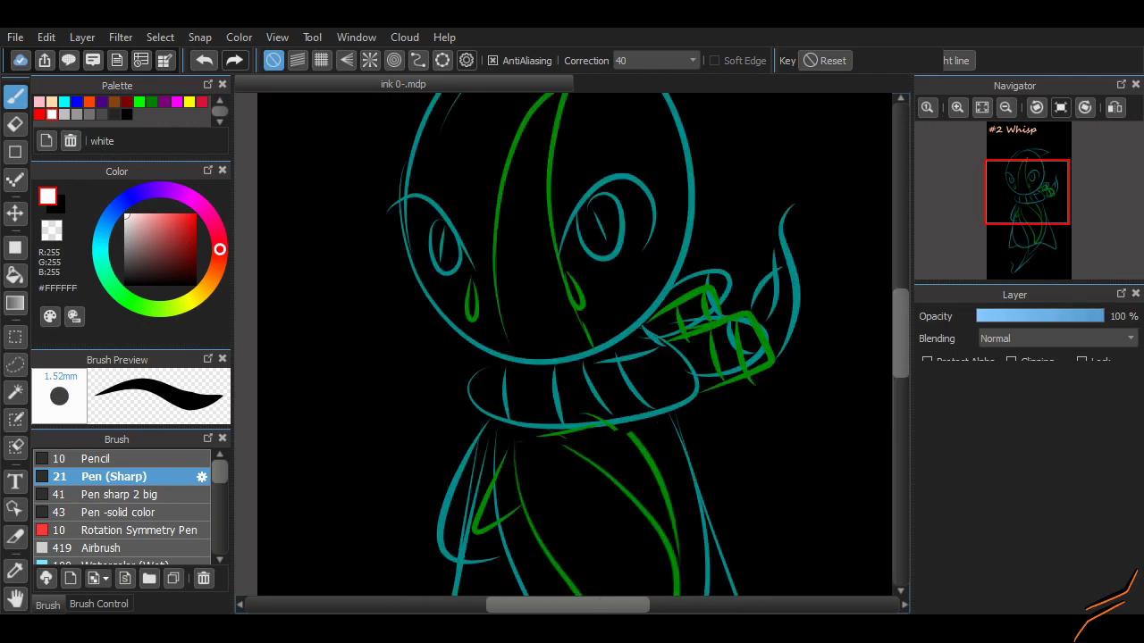
left_click_drag(438, 402, 397, 478)
scroll(397, 478, "up", 2)
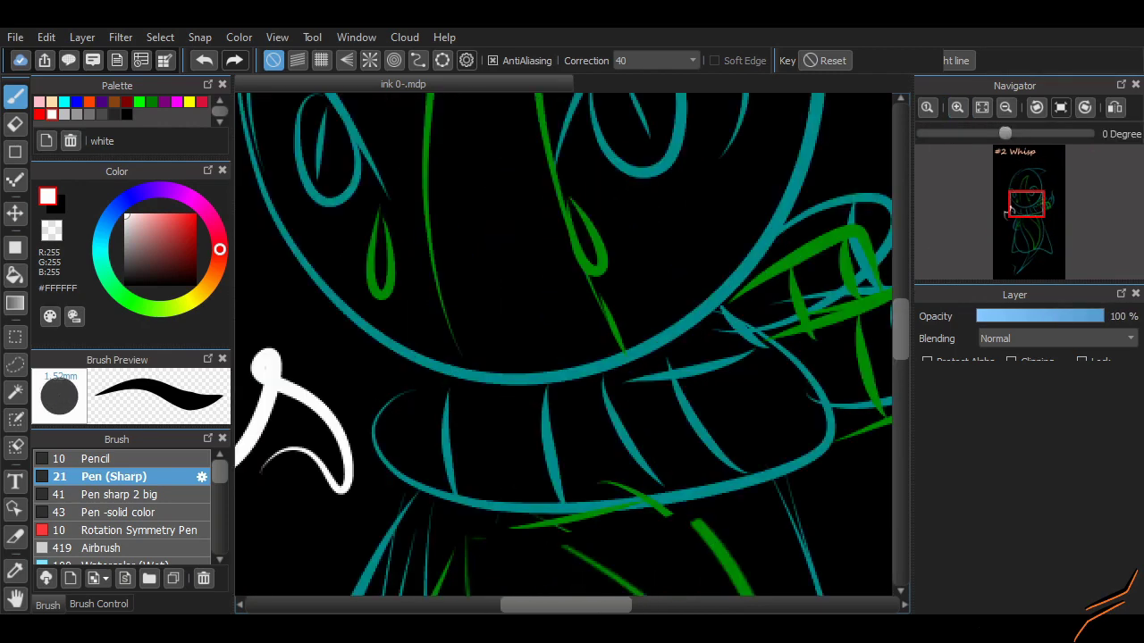
scroll(397, 479, "down", 2)
scroll(849, 408, "down", 2)
scroll(848, 408, "up", 2)
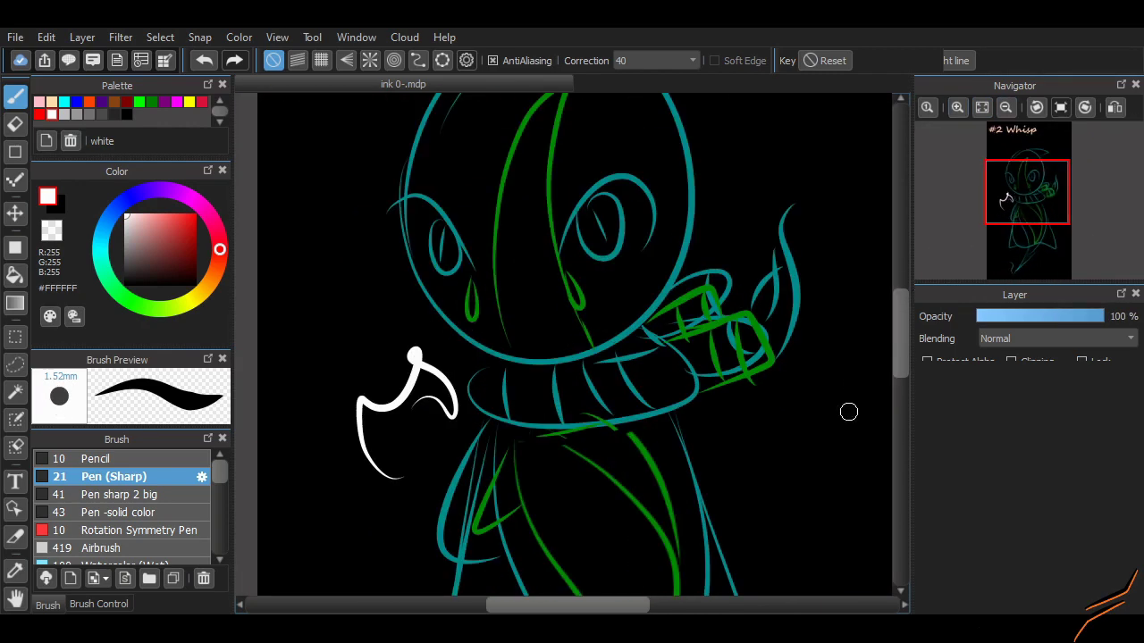
key("ctrl+z")
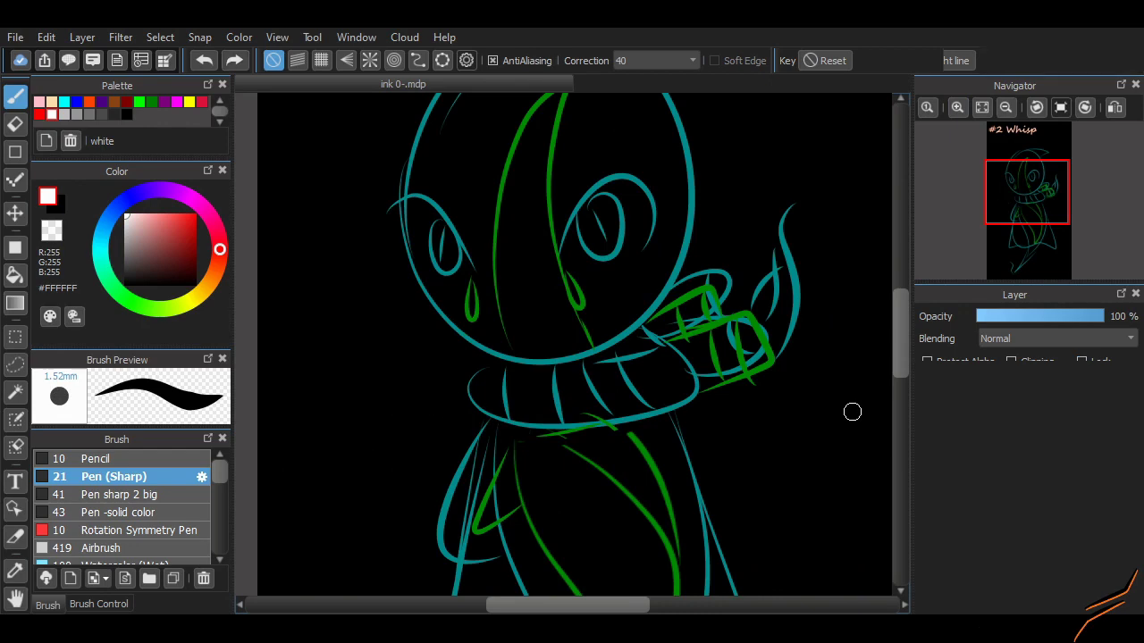
left_click_drag(536, 234, 542, 304)
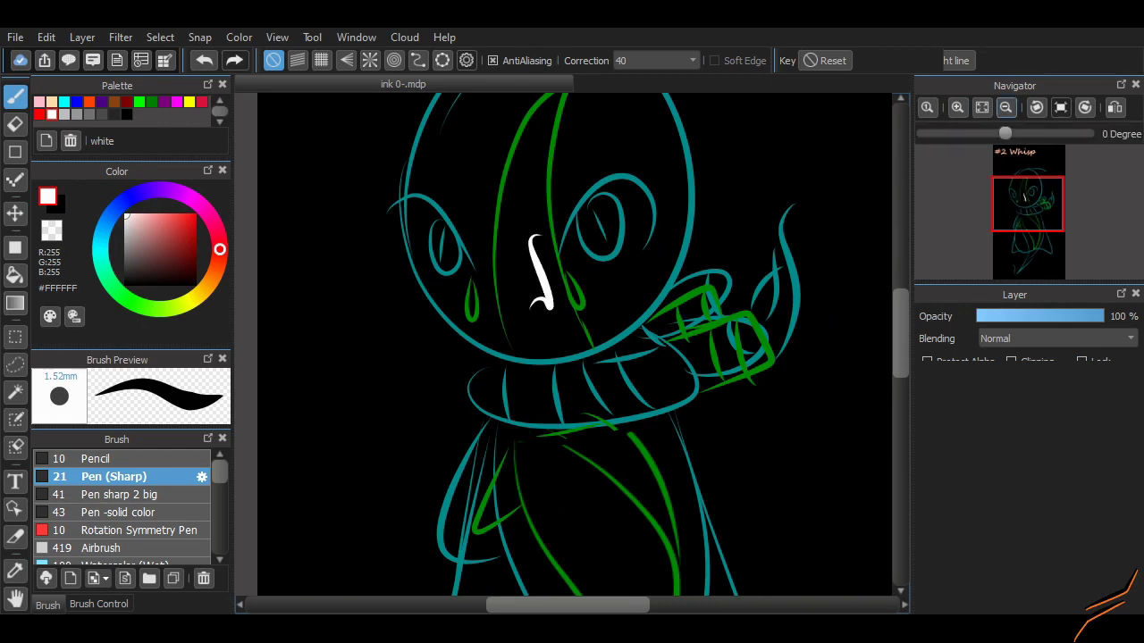
scroll(542, 303, "down", 2)
key("ctrl+z")
scroll(542, 304, "up", 2)
scroll(685, 327, "up", 3)
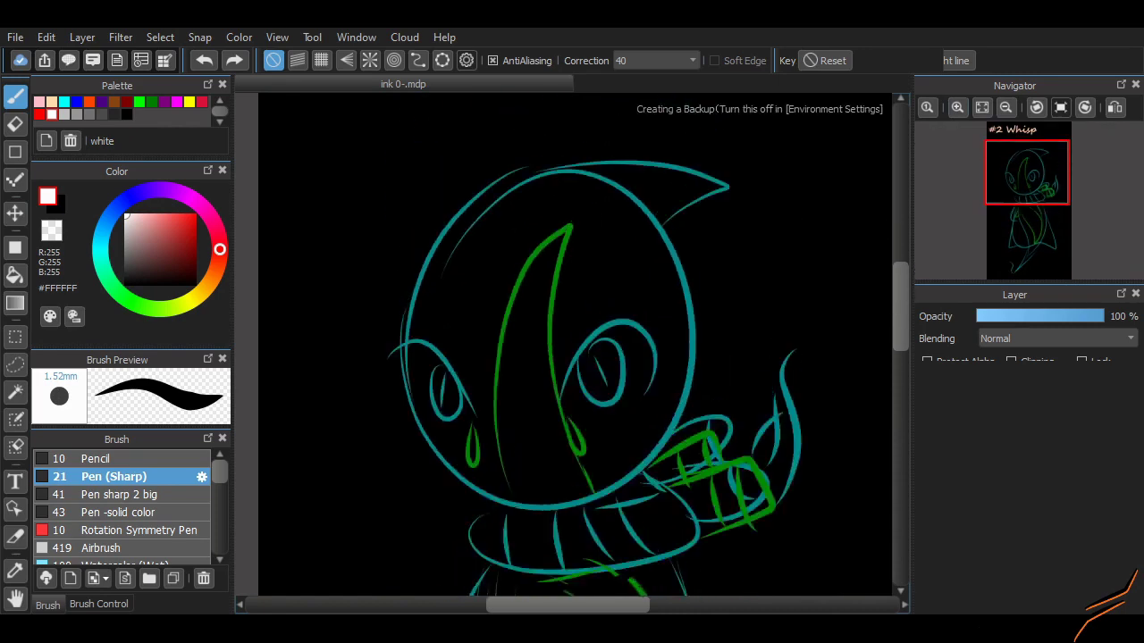
Ink the round head outline and the curved, pointed hood tip in white over the sketch
mouse_move(659, 270)
left_mouse_down()
mouse_move(695, 384)
mouse_move(442, 550)
mouse_move(511, 247)
mouse_move(706, 255)
left_mouse_up()
key("ctrl+z")
key("ctrl+z")
mouse_move(437, 542)
left_mouse_down()
mouse_move(509, 240)
mouse_move(671, 293)
left_mouse_up()
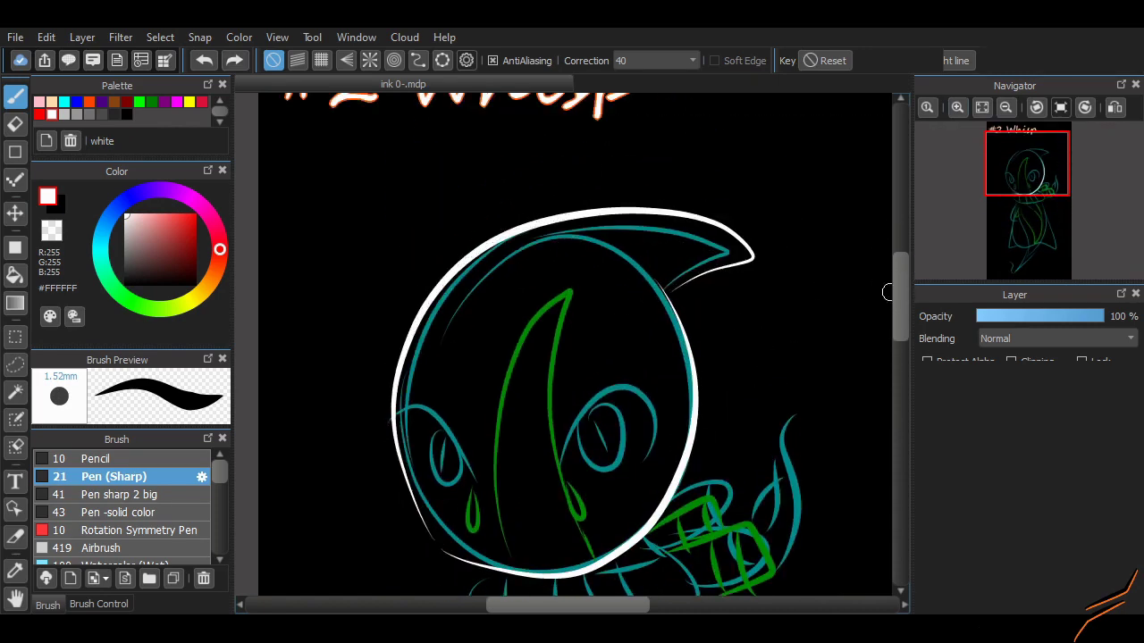
Ink both eye outlines in white as tall arches and add a curved brow line above each
scroll(868, 325, "down", 3)
mouse_move(556, 282)
left_mouse_down()
mouse_move(639, 196)
mouse_move(656, 267)
left_mouse_up()
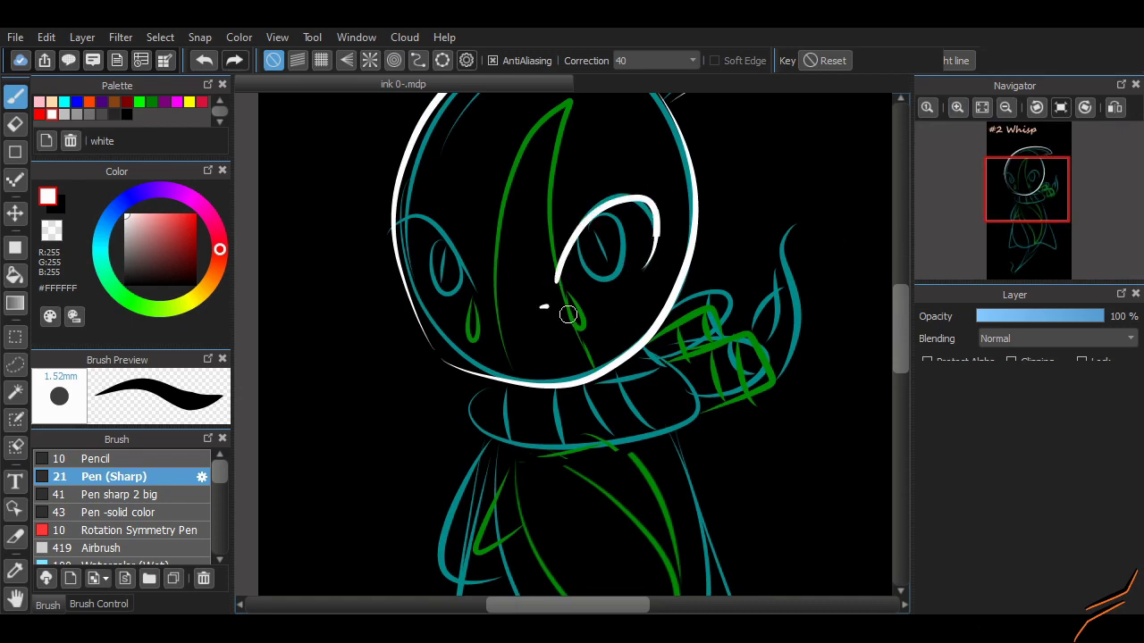
left_click_drag(661, 191, 585, 191)
left_click_drag(456, 287, 469, 251)
key("ctrl+z")
left_click_drag(396, 229, 468, 282)
key("ctrl+z")
Ink a white teardrop hanging from the inner corner of each eye
scroll(561, 304, "up", 3)
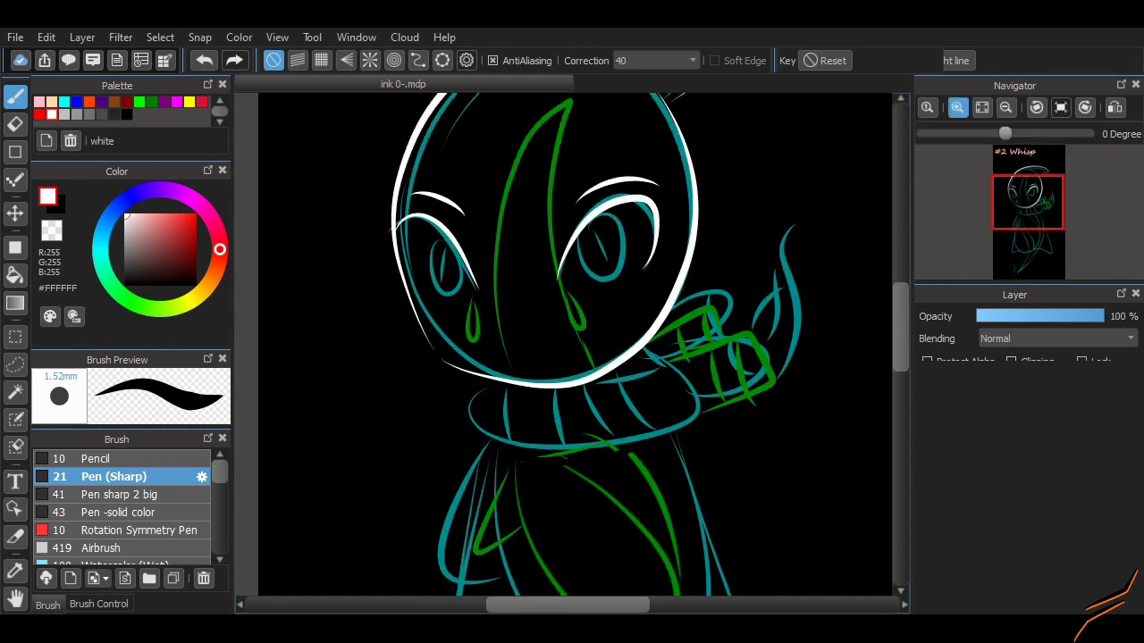
mouse_move(554, 238)
left_mouse_down()
mouse_move(581, 272)
mouse_move(561, 268)
left_mouse_up()
key("ctrl+z")
key("ctrl+z")
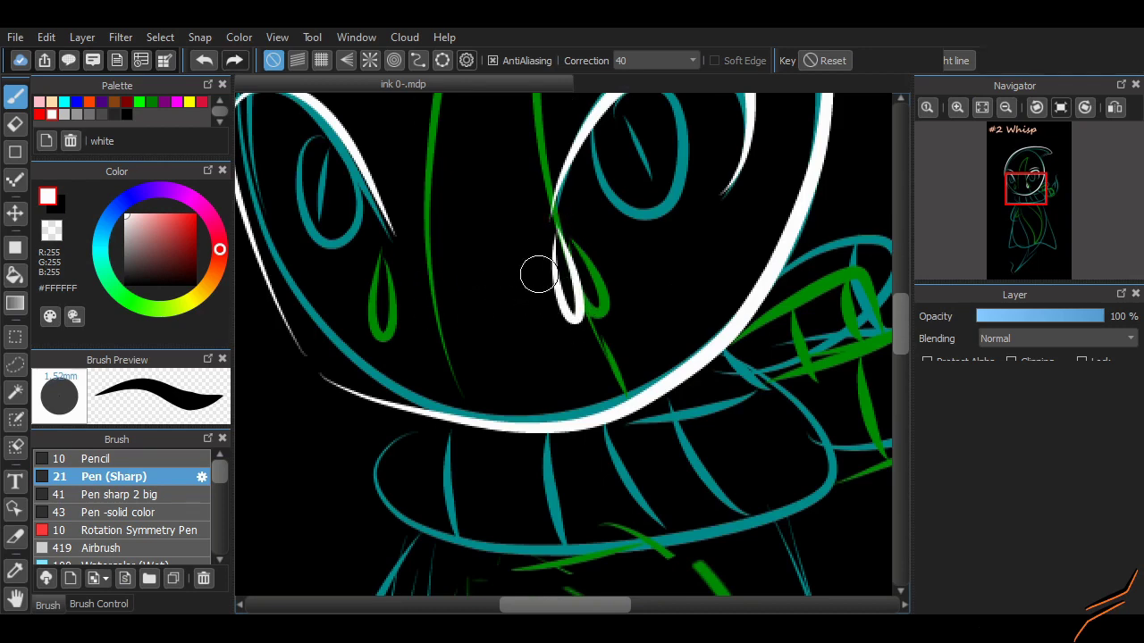
left_click_drag(386, 243, 388, 265)
key("ctrl+z")
scroll(425, 243, "down", 3)
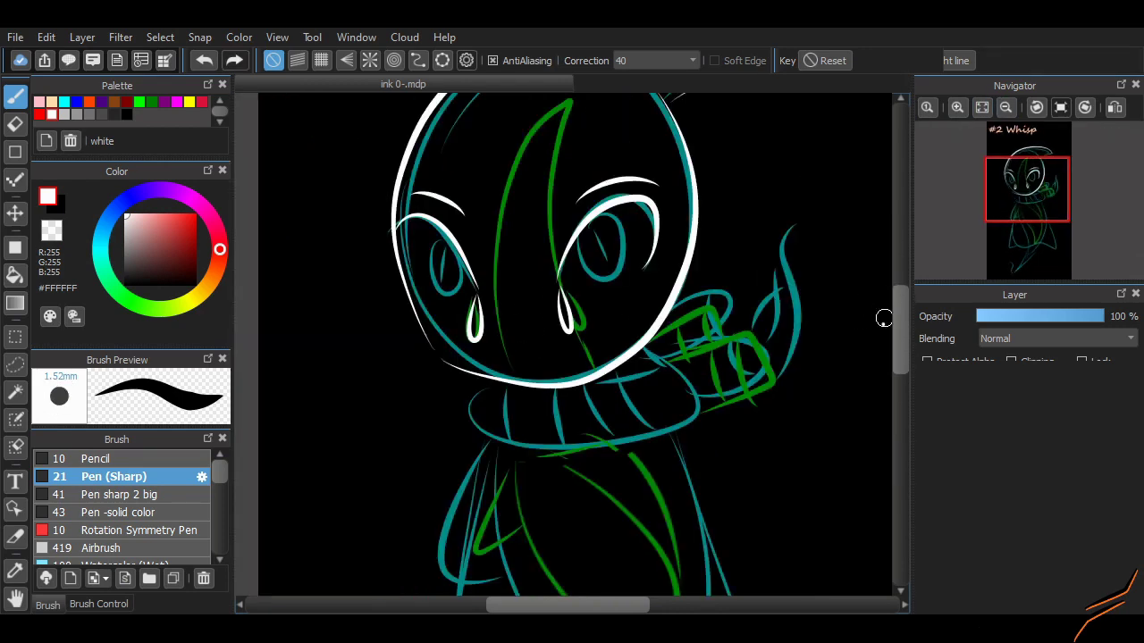
Extend the white outline of the left cheek so that it meets the chin line
scroll(425, 243, "up", 3)
scroll(424, 243, "down", 3)
scroll(424, 243, "up", 1)
key("ctrl+z")
mouse_move(416, 231)
left_mouse_down()
mouse_move(499, 297)
mouse_move(414, 227)
mouse_move(467, 295)
left_mouse_up()
key("ctrl+z")
scroll(496, 295, "up", 2)
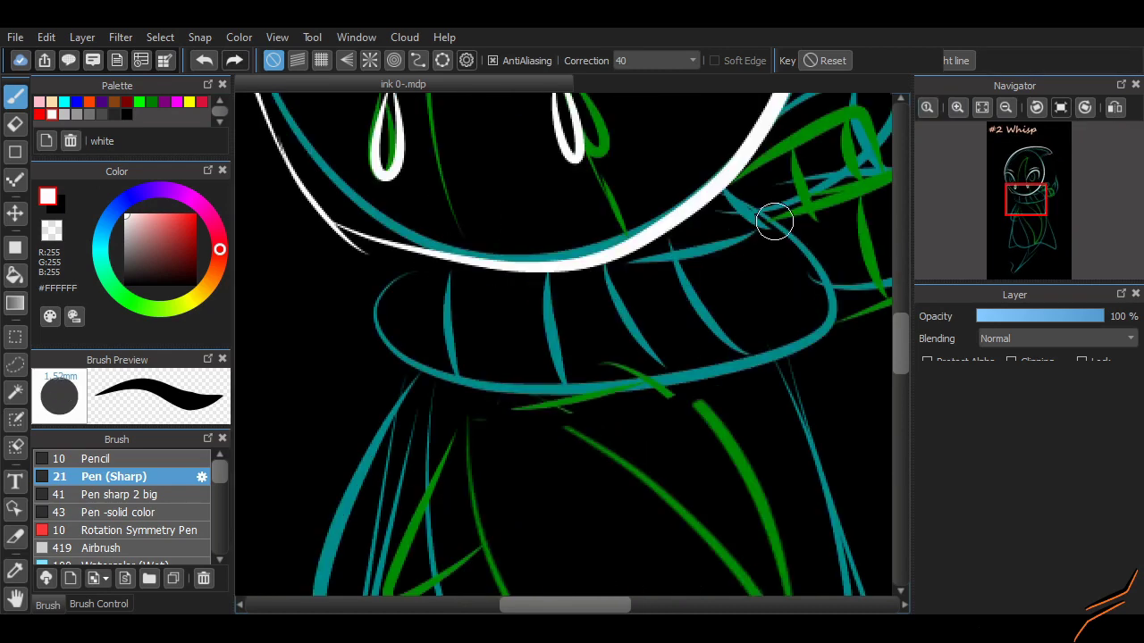
key("ctrl+z")
left_click_drag(259, 124, 358, 229)
mouse_move(411, 259)
left_mouse_down()
mouse_move(656, 347)
mouse_move(746, 344)
left_mouse_up()
key("ctrl+z")
mouse_move(746, 345)
left_mouse_down()
mouse_move(626, 348)
mouse_move(686, 331)
mouse_move(600, 191)
mouse_move(572, 366)
left_mouse_up()
key("ctrl+z")
key("ctrl+z")
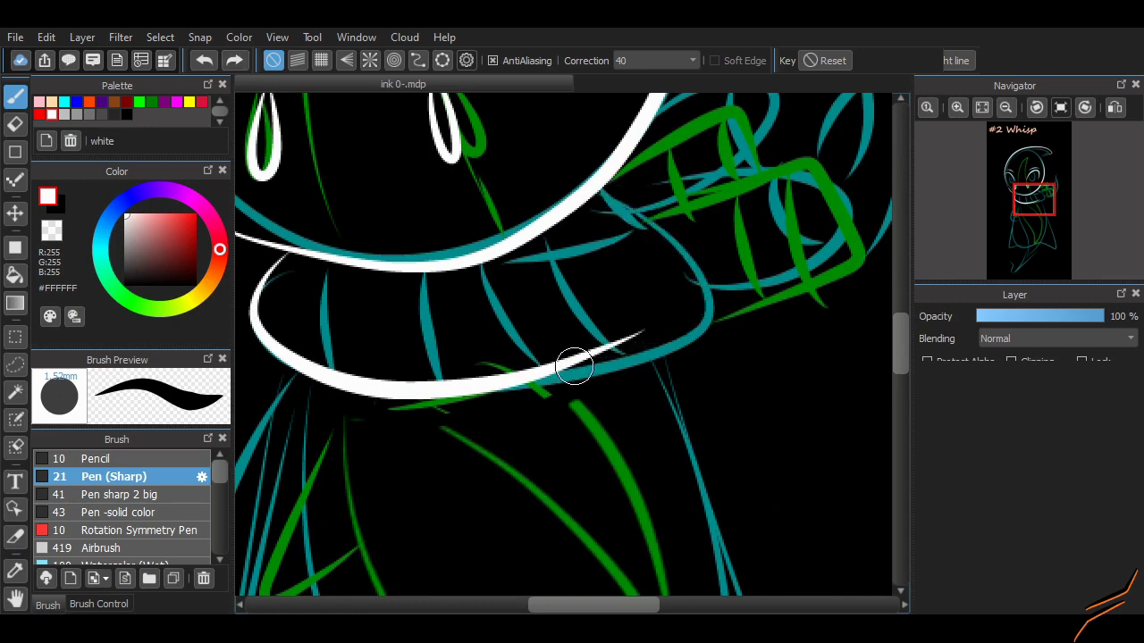
key("ctrl+z")
mouse_move(580, 205)
left_mouse_down()
mouse_move(597, 352)
mouse_move(569, 366)
left_mouse_up()
key("ctrl+z")
mouse_move(602, 242)
left_mouse_down()
mouse_move(556, 363)
mouse_move(670, 230)
left_mouse_up()
key("ctrl+z")
key("ctrl+z")
key("ctrl+z")
mouse_move(286, 257)
left_mouse_down()
mouse_move(505, 372)
mouse_move(648, 210)
mouse_move(396, 388)
mouse_move(597, 198)
left_mouse_up()
key("ctrl+z")
mouse_move(510, 259)
left_mouse_down()
mouse_move(600, 250)
mouse_move(625, 353)
left_mouse_up()
key("ctrl+z")
key("ctrl+z")
key("ctrl+z")
key("ctrl+z")
Ink the scarf's oval knot in white with crease strokes inside, beside the right end of the collar
mouse_move(542, 238)
left_mouse_down()
mouse_move(634, 217)
mouse_move(702, 294)
left_mouse_up()
key("ctrl+z")
left_click_drag(652, 197, 723, 312)
key("ctrl+z")
mouse_move(646, 191)
left_mouse_down()
mouse_move(657, 217)
mouse_move(706, 234)
mouse_move(626, 192)
mouse_move(581, 212)
left_mouse_up()
key("ctrl+z")
key("ctrl+z")
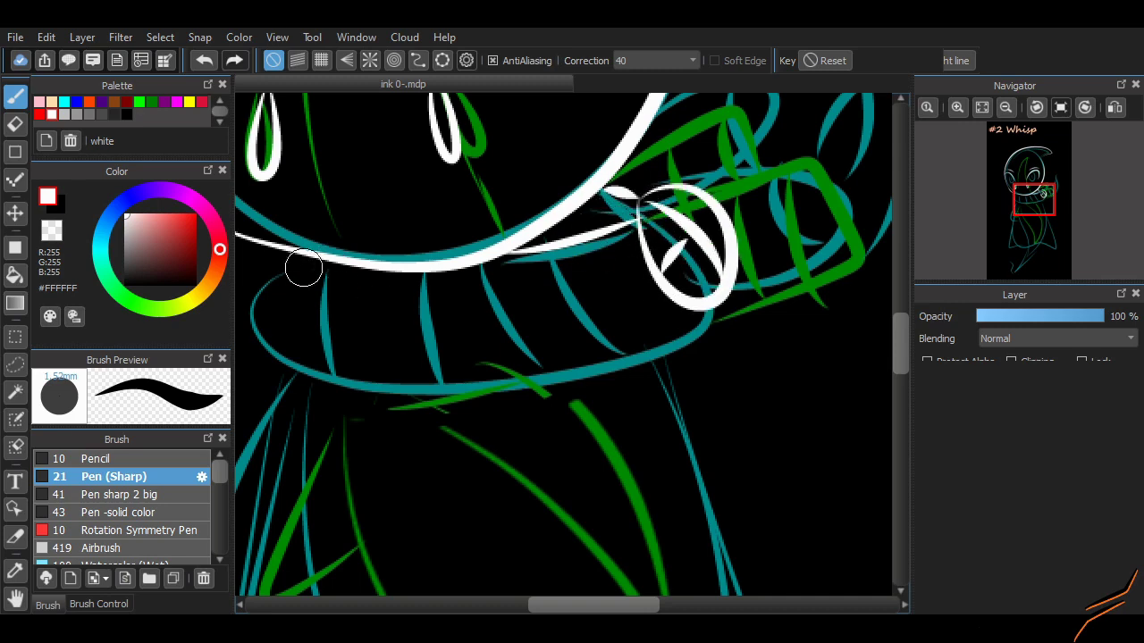
Ink the collar's rounded lower outline in white and fill it with curved rib lines up to the knot
mouse_move(301, 265)
left_mouse_down()
mouse_move(659, 306)
mouse_move(460, 370)
mouse_move(666, 340)
mouse_move(679, 313)
mouse_move(375, 389)
mouse_move(344, 384)
left_mouse_up()
key("ctrl+z")
key("ctrl+z")
left_click_drag(382, 269, 407, 382)
left_click_drag(456, 268, 487, 379)
left_click_drag(514, 255, 554, 360)
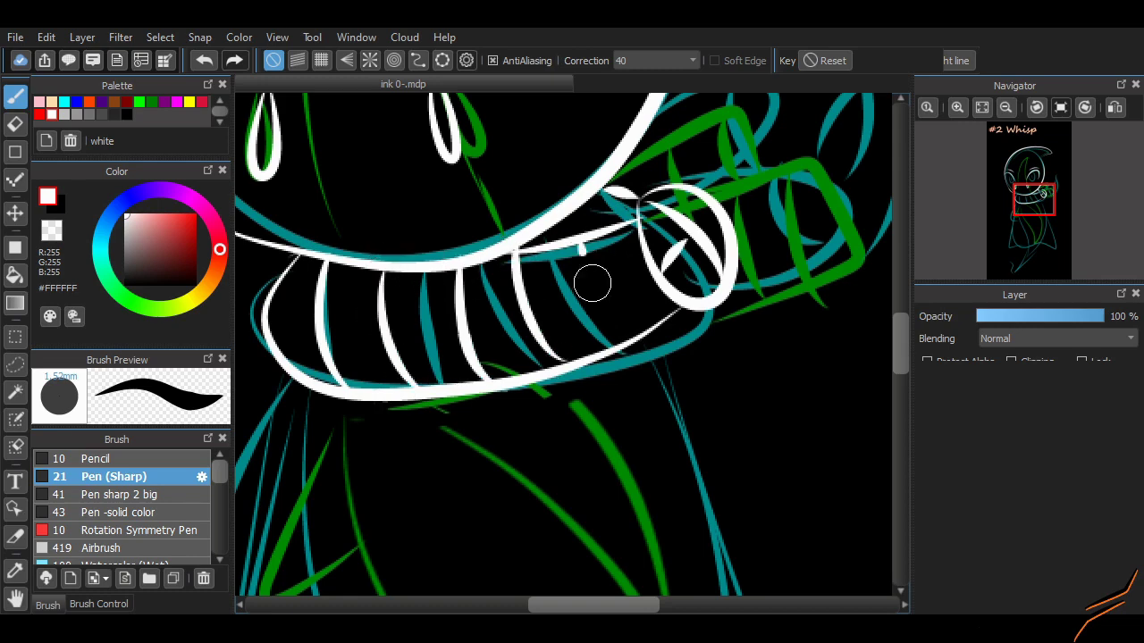
left_click_drag(573, 250, 617, 338)
key("ctrl+z")
left_click_drag(575, 252, 599, 349)
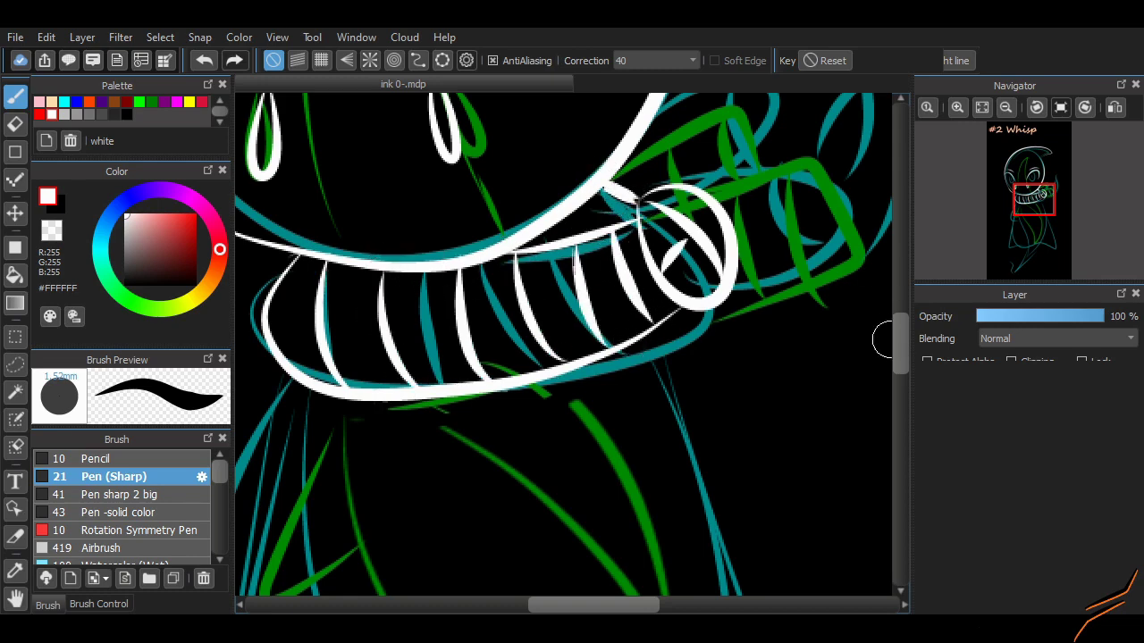
Ink the two short, tube-shaped scarf ends sticking out from the knot in white
mouse_move(527, 311)
left_mouse_down()
mouse_move(625, 288)
mouse_move(576, 419)
left_mouse_up()
mouse_move(670, 284)
left_mouse_down()
mouse_move(661, 327)
mouse_move(678, 286)
left_mouse_up()
left_click_drag(473, 396, 586, 390)
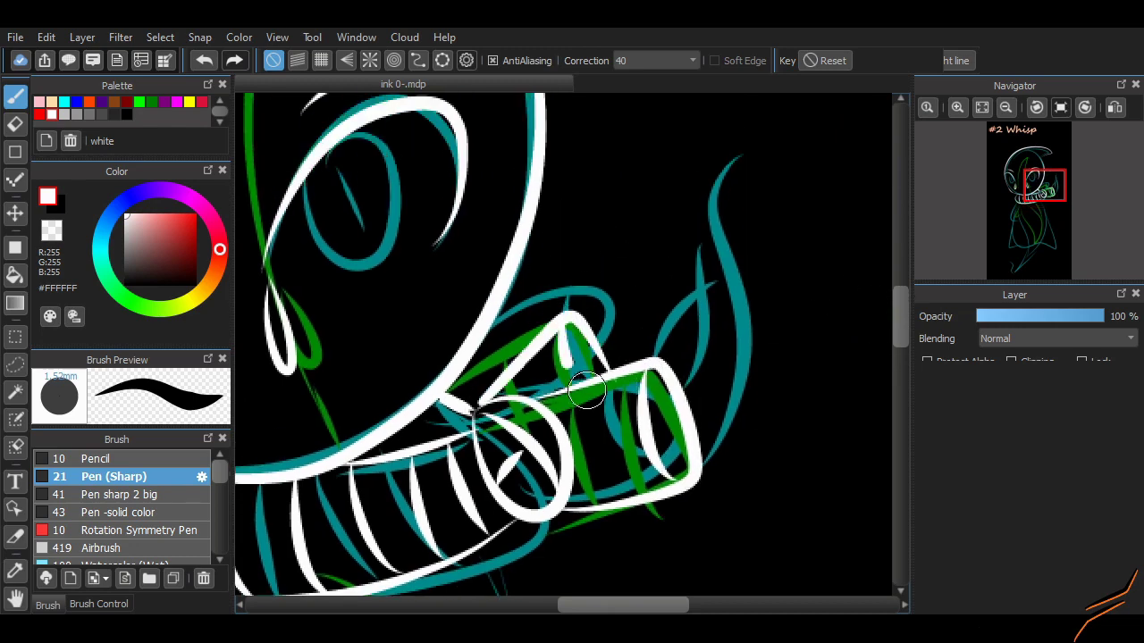
Ink the rounded sleeve below the left side of the collar in white
key("ctrl+minus")
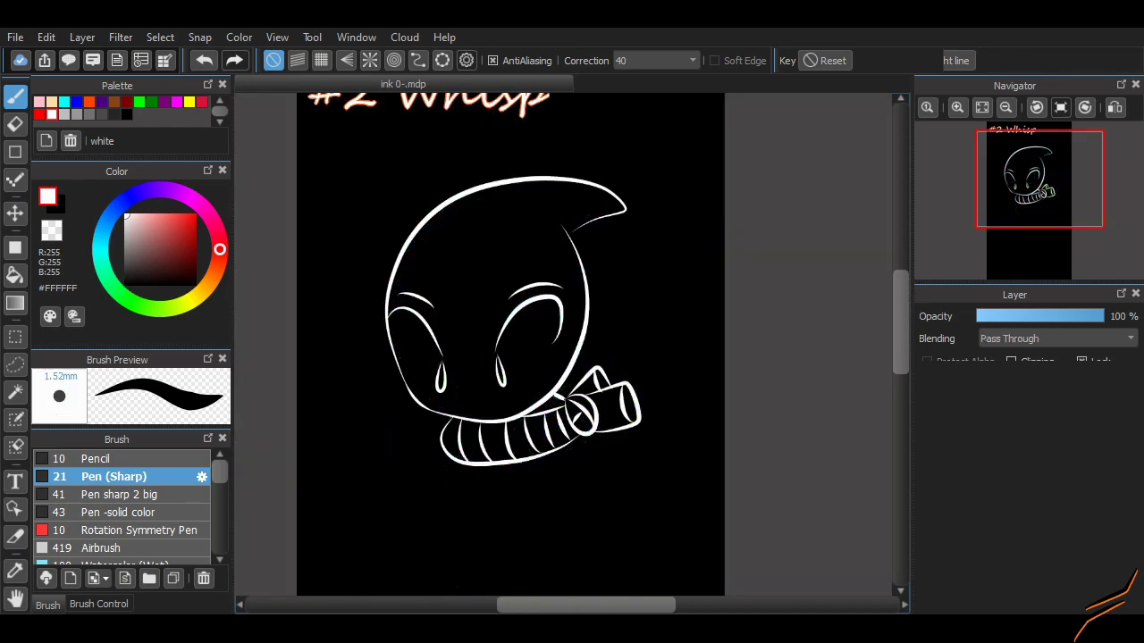
scroll(511, 345, "down", 4)
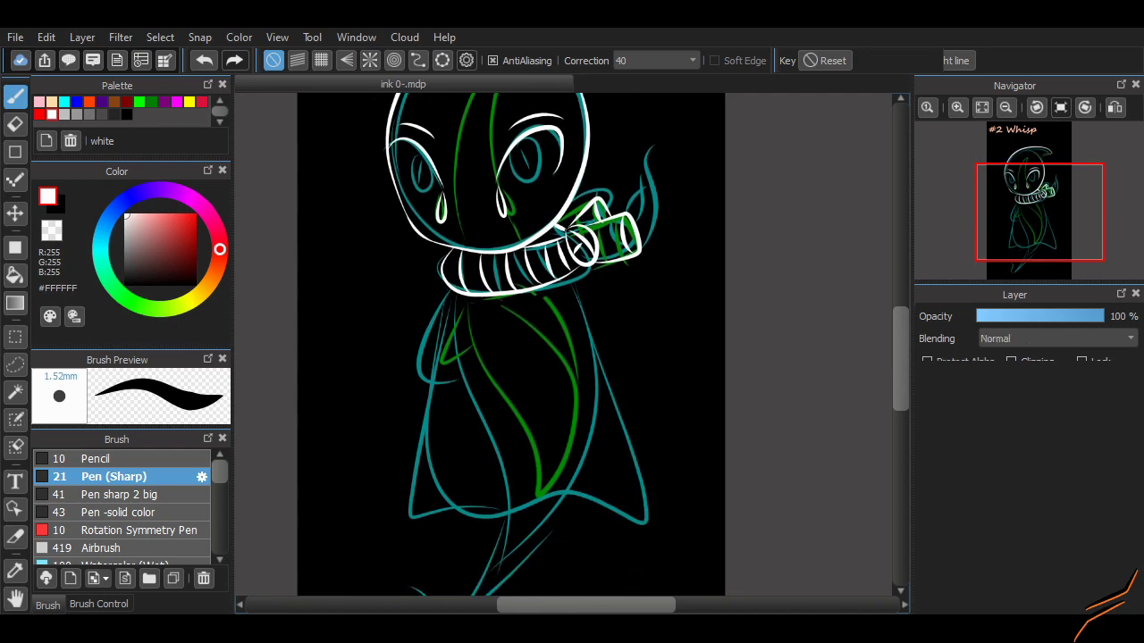
scroll(509, 299, "up", 4)
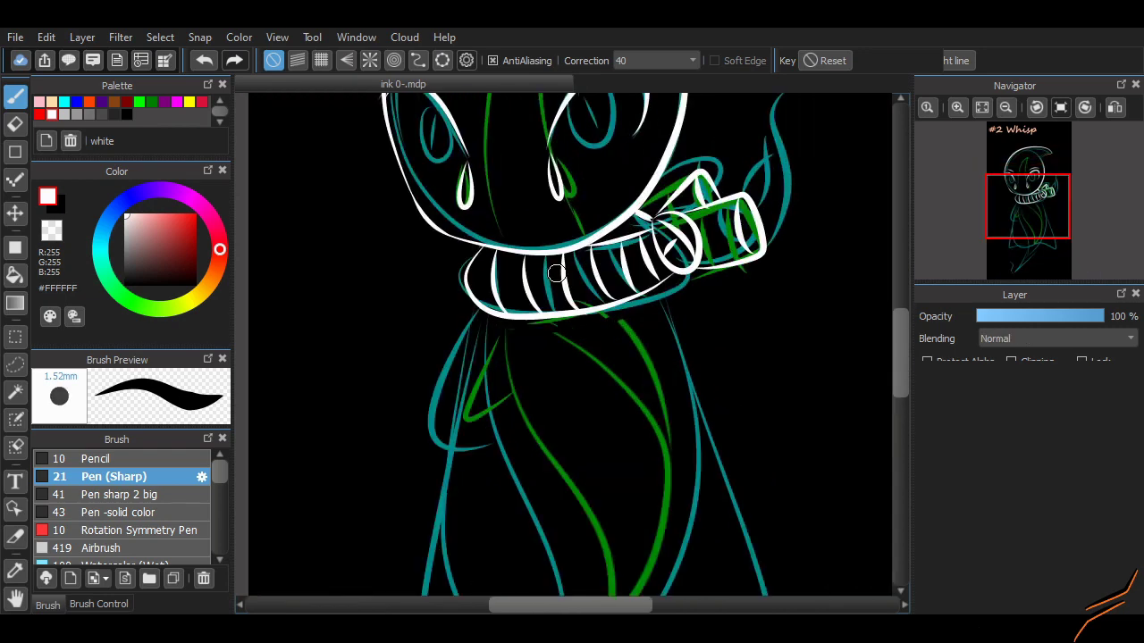
mouse_move(437, 344)
left_mouse_down()
mouse_move(439, 388)
mouse_move(483, 492)
left_mouse_up()
scroll(483, 492, "down", 1)
scroll(414, 225, "down", 7)
scroll(587, 364, "down", 2)
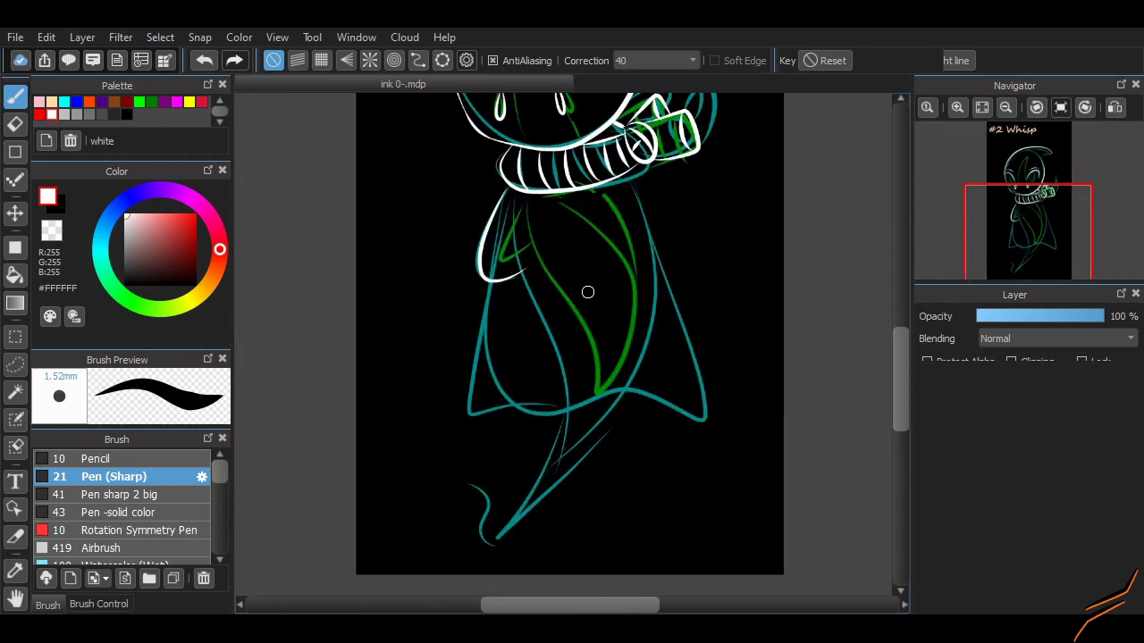
Ink the cloak's flared left side, wavy hem and pointed right side in white up to the collar
scroll(416, 225, "up", 2)
mouse_move(408, 217)
left_mouse_down()
mouse_move(544, 480)
mouse_move(831, 491)
left_mouse_up()
scroll(831, 491, "right", 5)
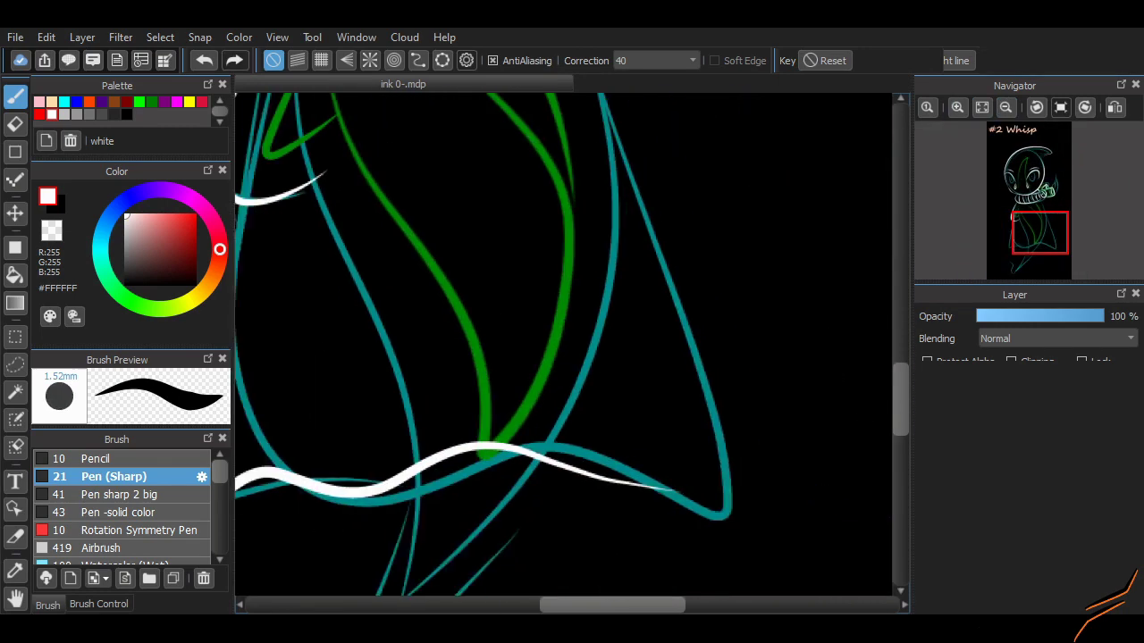
mouse_move(626, 487)
left_mouse_down()
mouse_move(667, 492)
mouse_move(611, 290)
left_mouse_up()
scroll(611, 291, "up", 4)
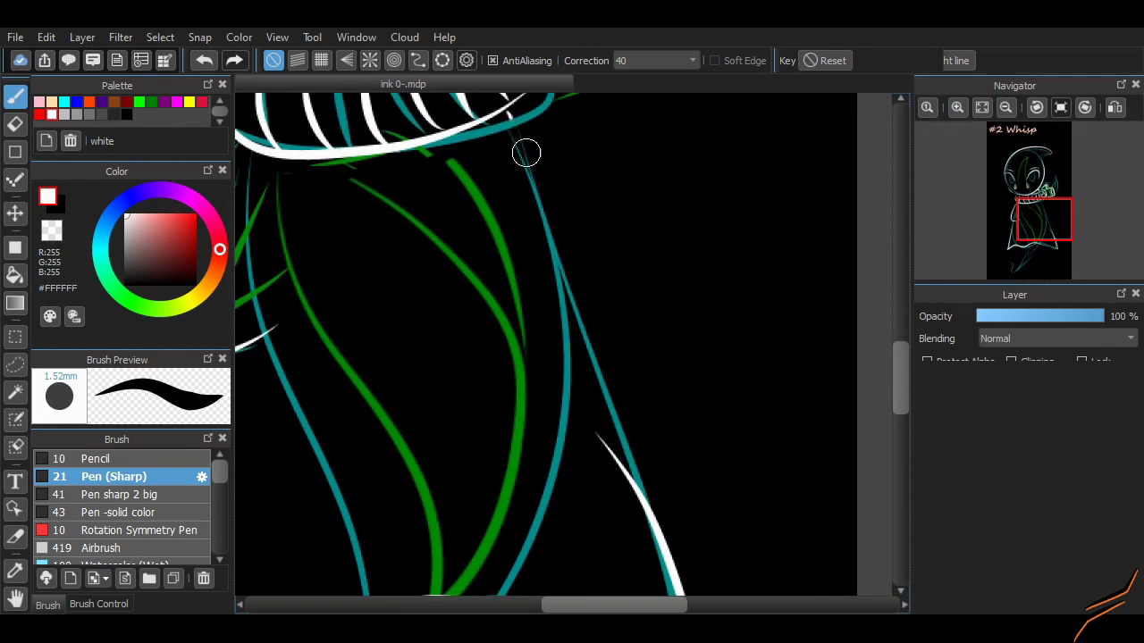
mouse_move(506, 109)
left_mouse_down()
mouse_move(532, 217)
mouse_move(629, 474)
left_mouse_up()
scroll(628, 474, "down", 4)
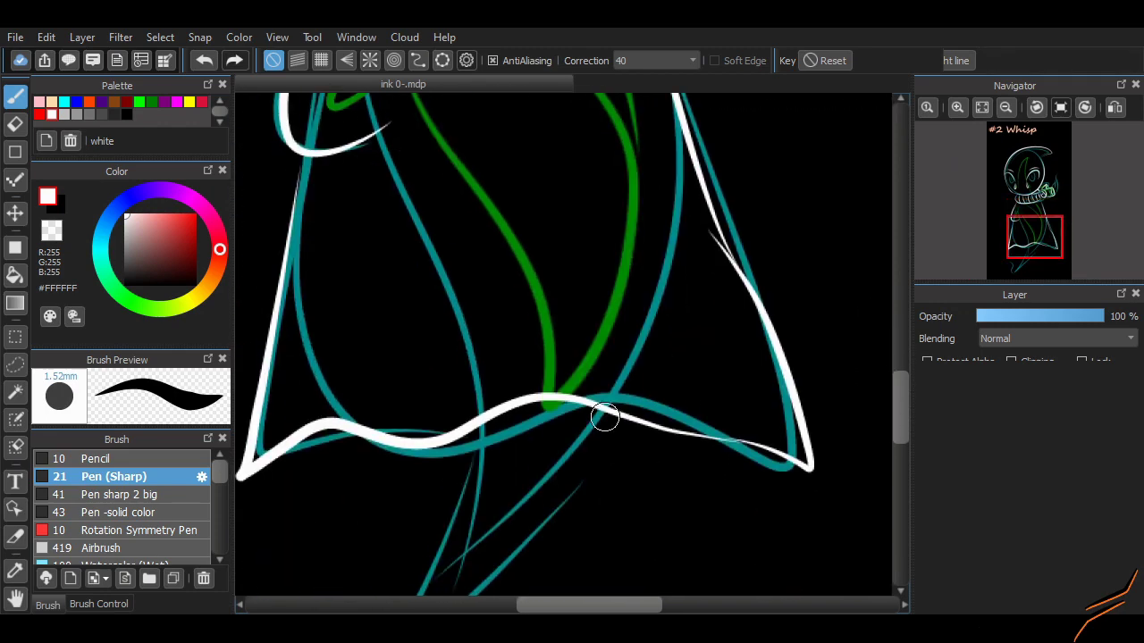
Draw a bent white seam from the cloak's right edge down to the hem, crossed by short stitches
left_click_drag(568, 393, 642, 204)
key("ctrl+z")
mouse_move(684, 154)
left_mouse_down()
mouse_move(589, 233)
mouse_move(568, 390)
left_mouse_up()
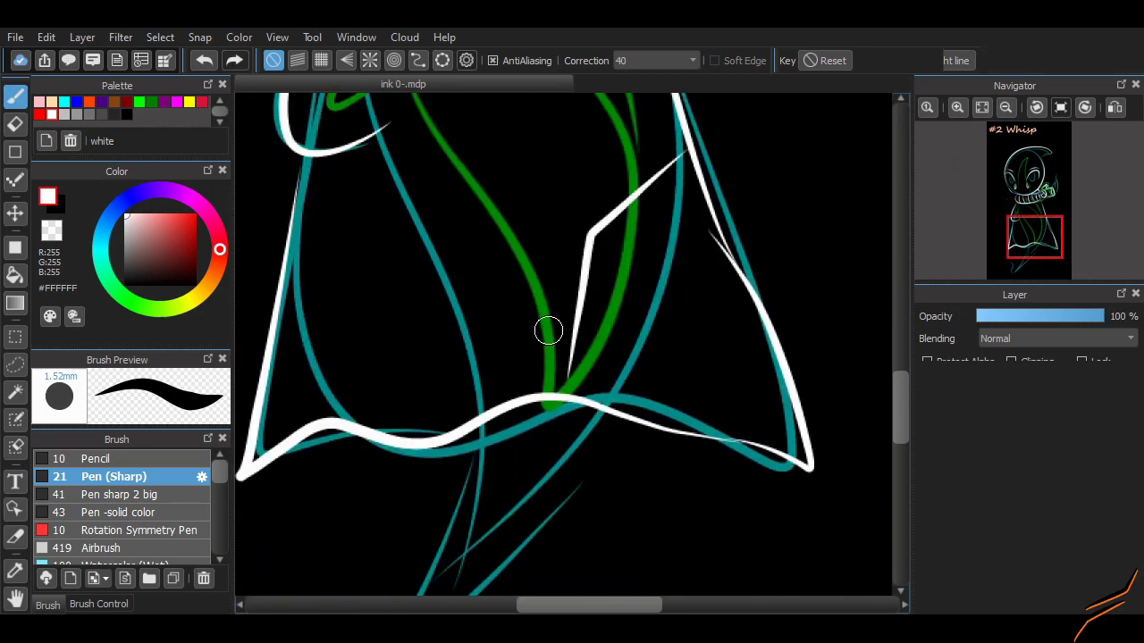
scroll(842, 367, "up", 2)
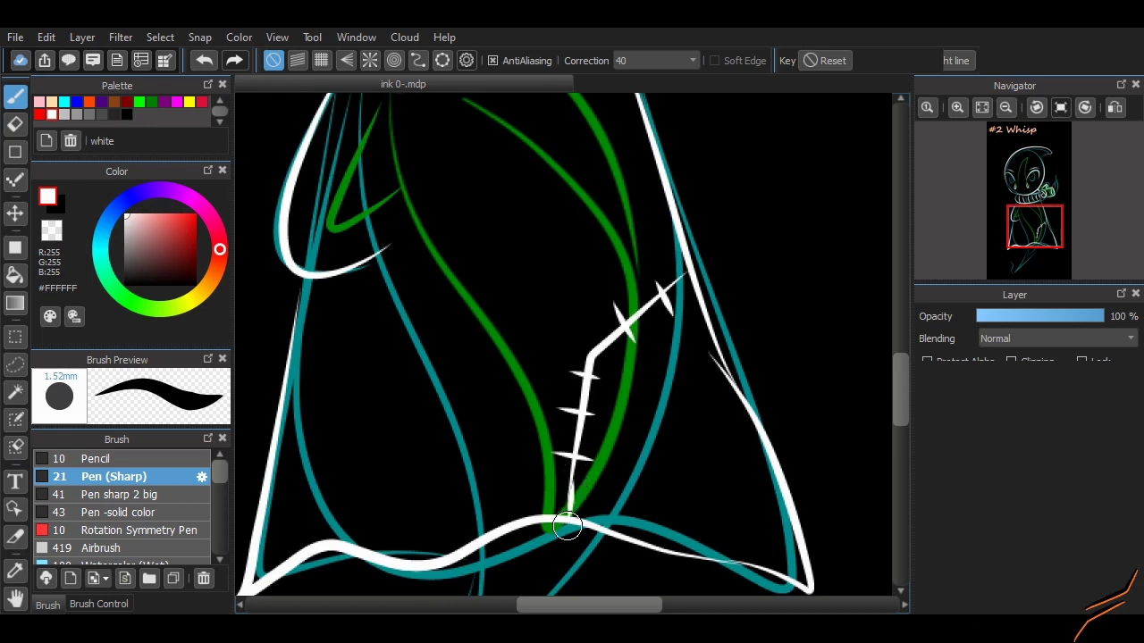
key("ctrl+z")
left_click_drag(564, 516, 570, 475)
key("ctrl+z")
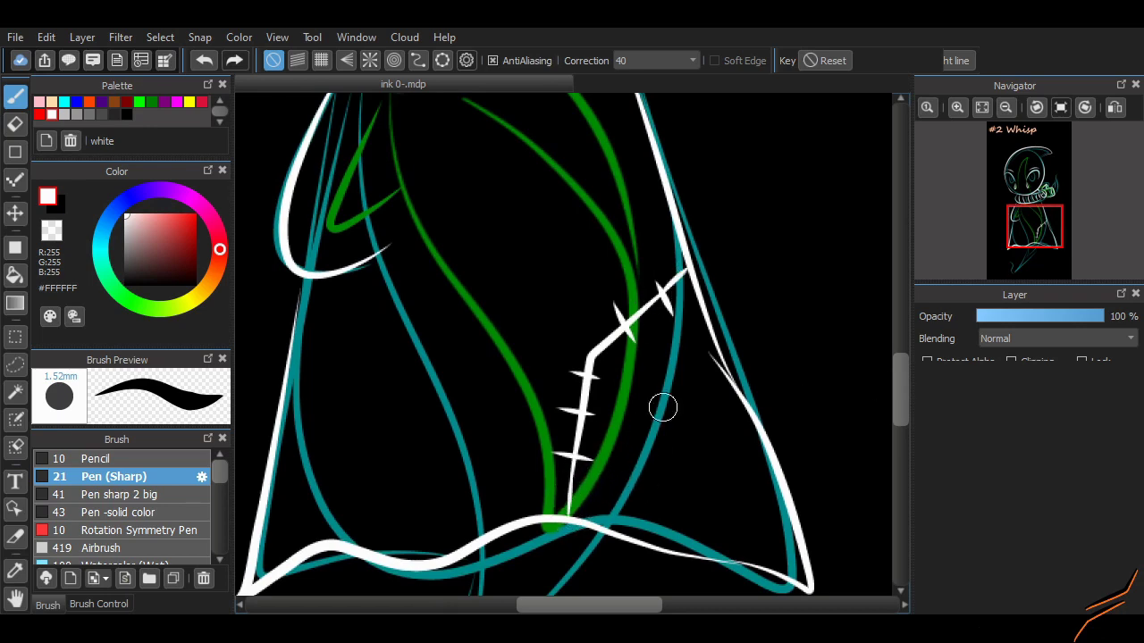
Ink a diagonal slash with short cross stitches and an oval patch outline around it on the chest in white
scroll(663, 407, "up", 4)
left_click_drag(542, 427, 610, 292)
left_click_drag(538, 357, 547, 371)
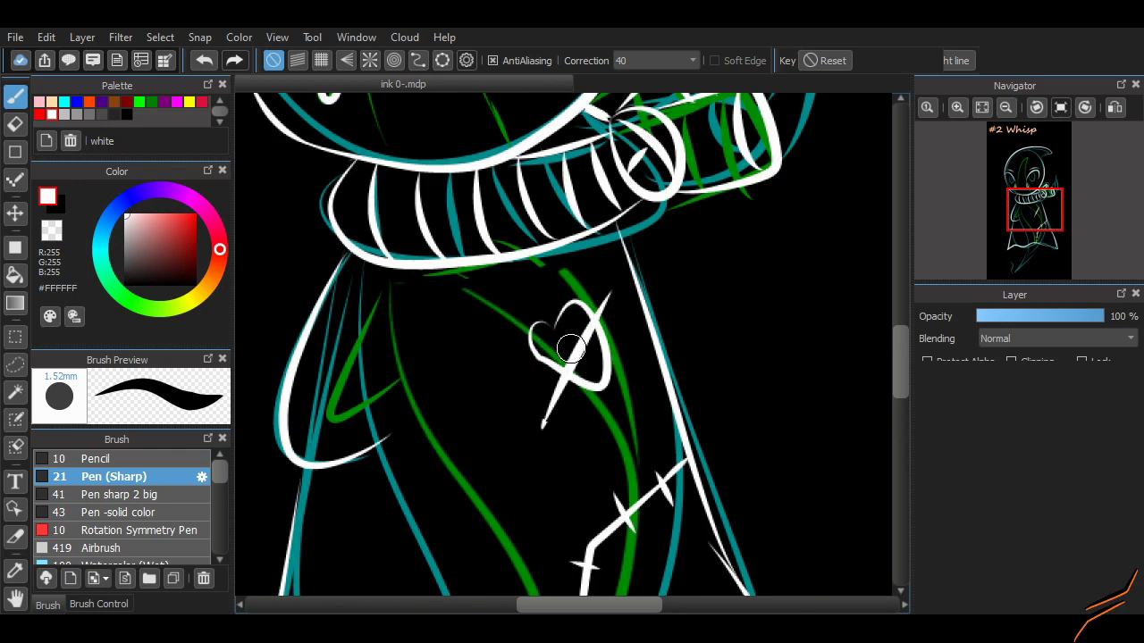
key("ctrl+z")
left_click_drag(585, 305, 593, 384)
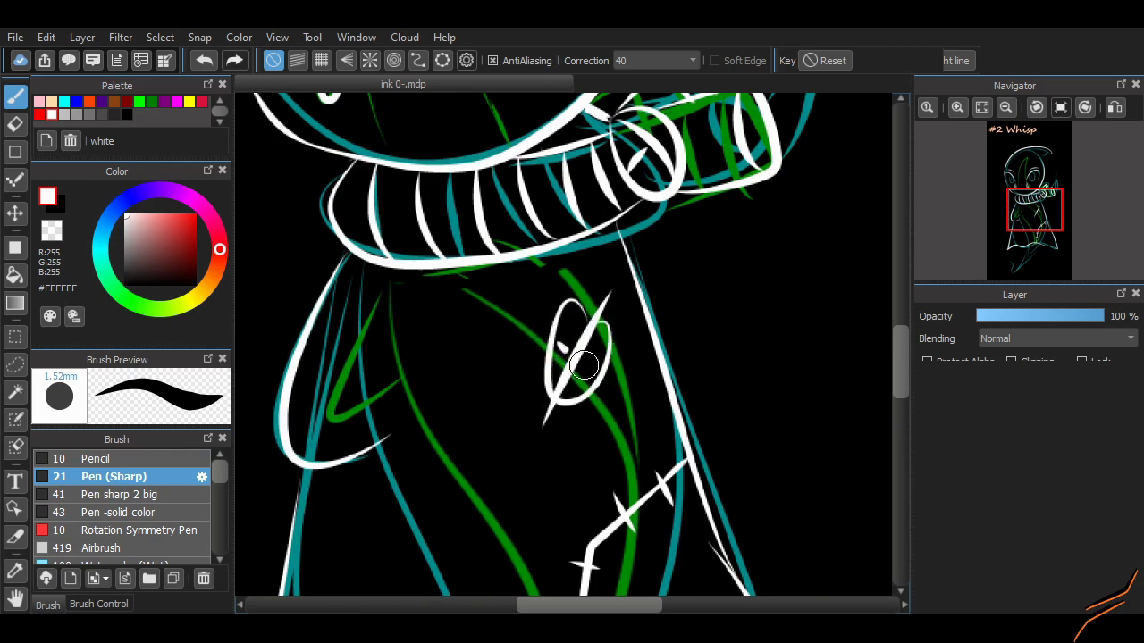
Ink two crossing seams with short stitches on the forehead above the eyes in white
scroll(587, 207, "down", 5)
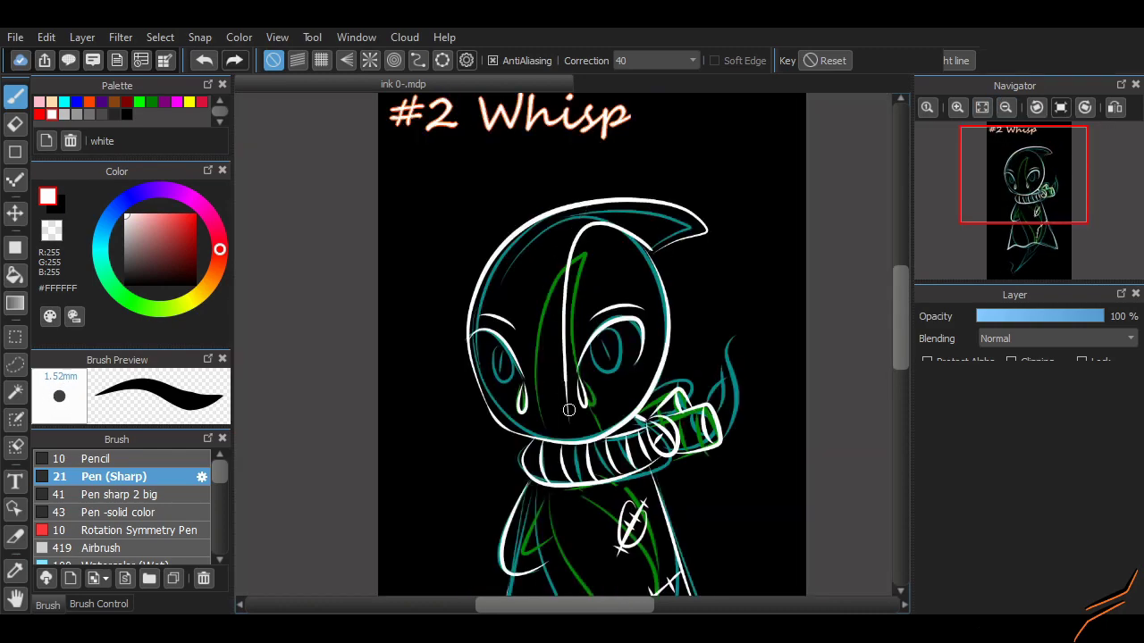
scroll(590, 358, "up", 5)
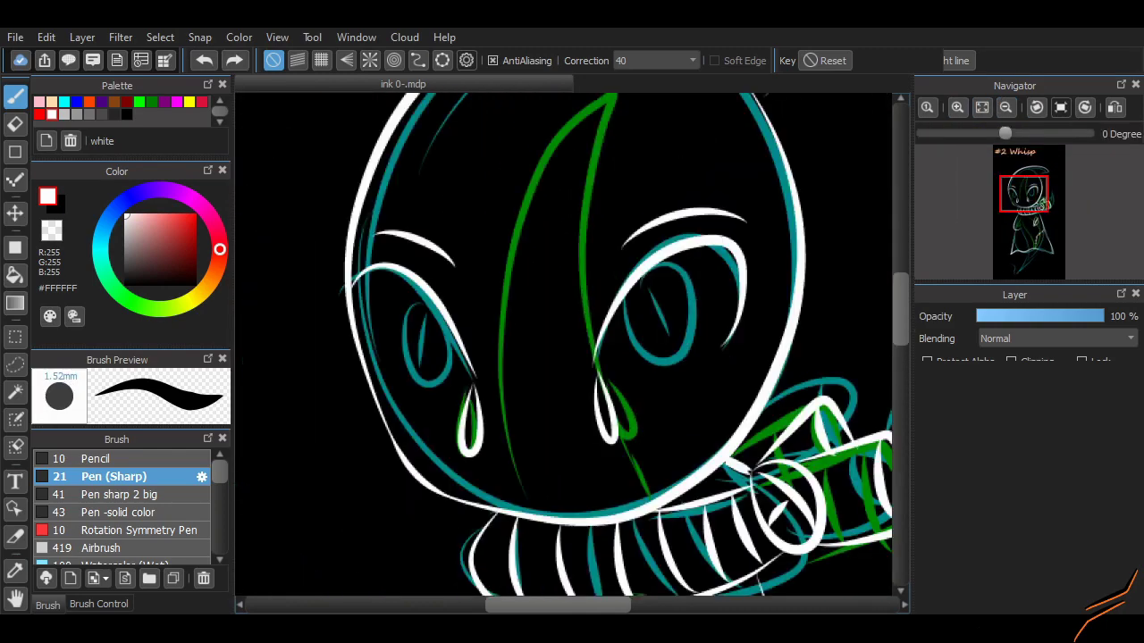
mouse_move(1023, 177)
left_mouse_down()
mouse_move(1023, 230)
mouse_move(1024, 170)
mouse_move(1023, 221)
mouse_move(1024, 170)
mouse_move(1037, 176)
mouse_move(1028, 170)
left_mouse_up()
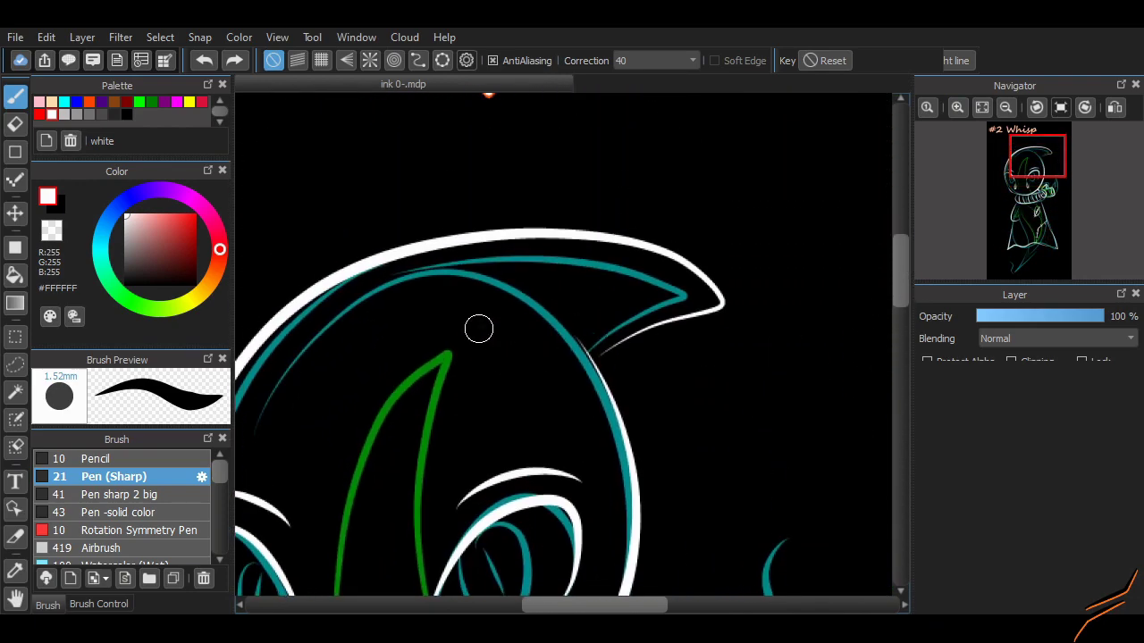
mouse_move(477, 327)
left_mouse_down()
mouse_move(602, 95)
mouse_move(572, 268)
mouse_move(518, 228)
mouse_move(572, 269)
left_mouse_up()
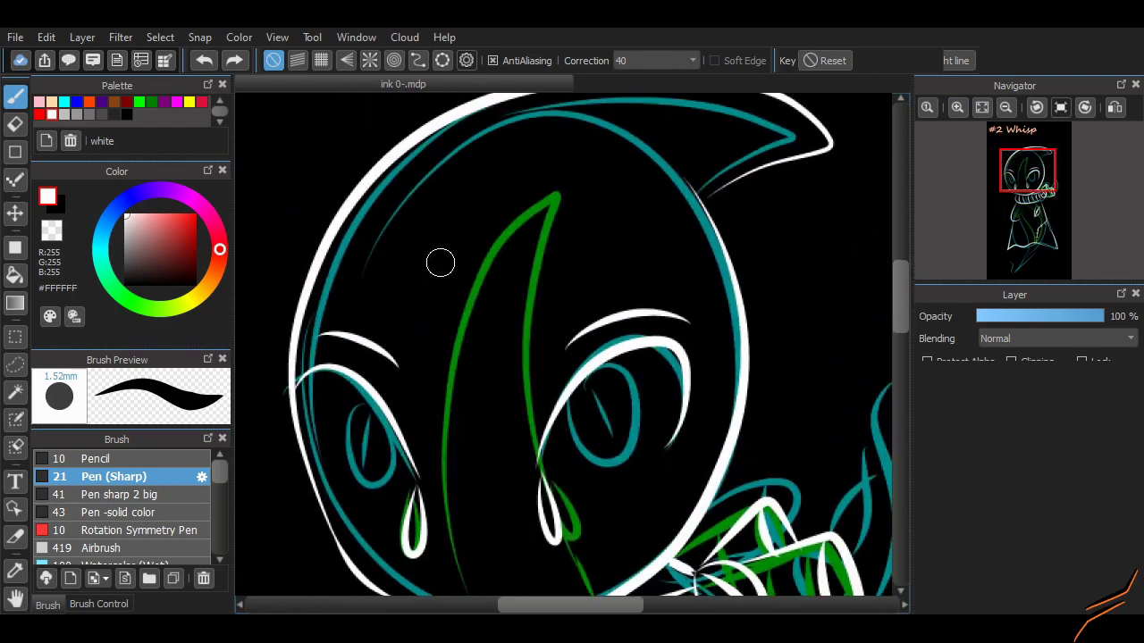
left_click_drag(447, 259, 560, 259)
left_click_drag(545, 158, 489, 295)
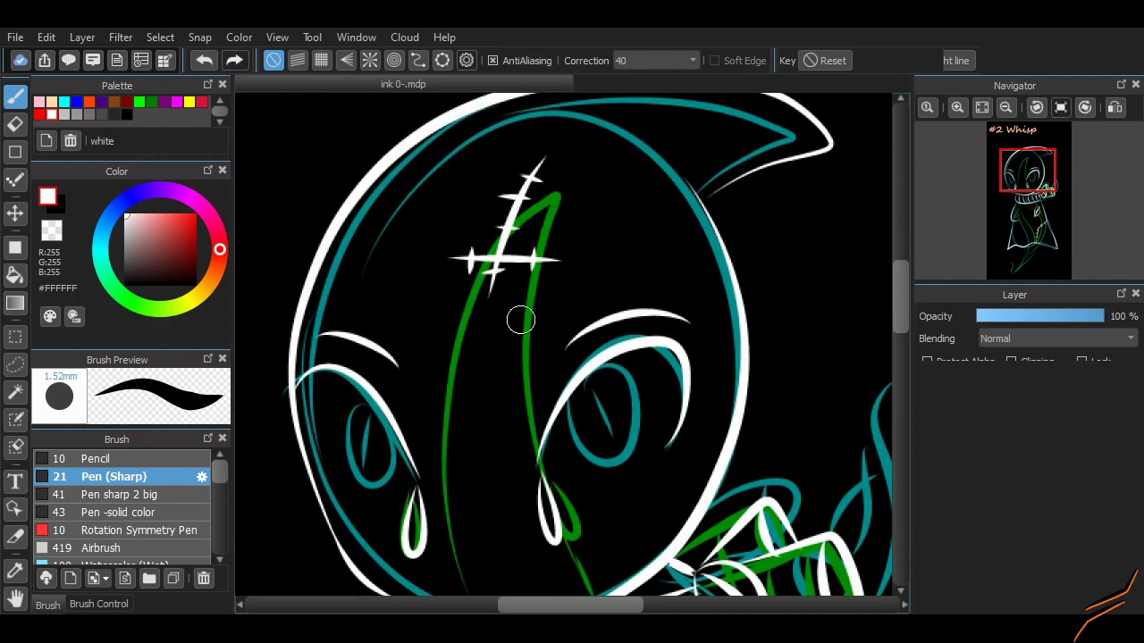
Ink a short, curved smile with a stitch mark at each end below the teardrops in white
scroll(521, 320, "down", 5)
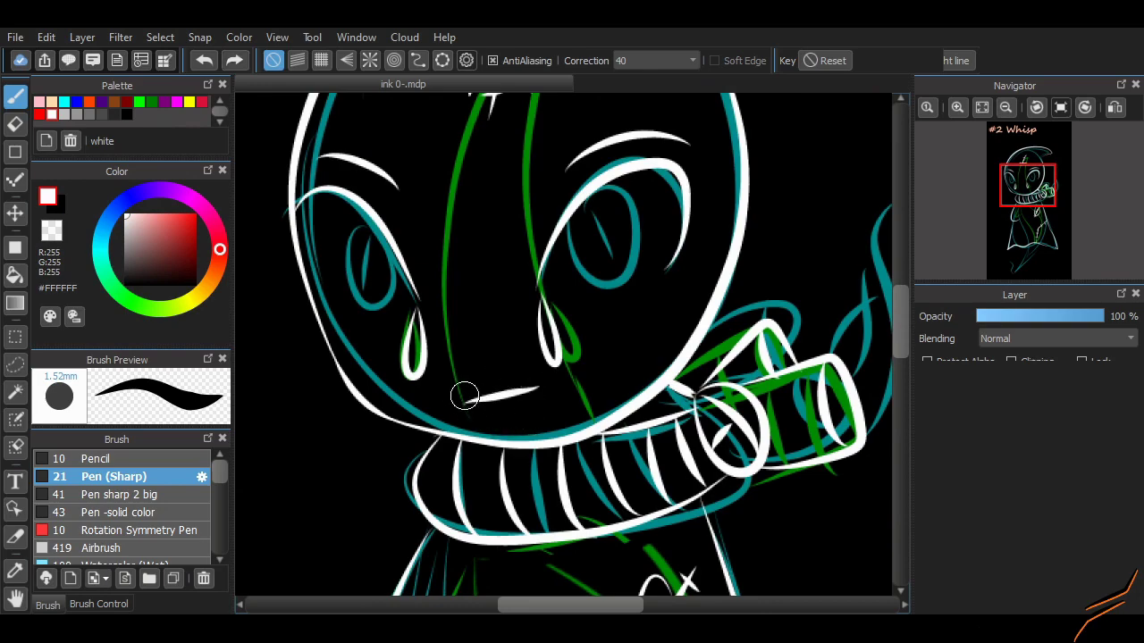
key("ctrl+z")
left_click_drag(534, 395, 467, 393)
Ink the curved, tapering tail below the cloak's hem with two white lines meeting near its pointed tip
scroll(468, 449, "down", 10)
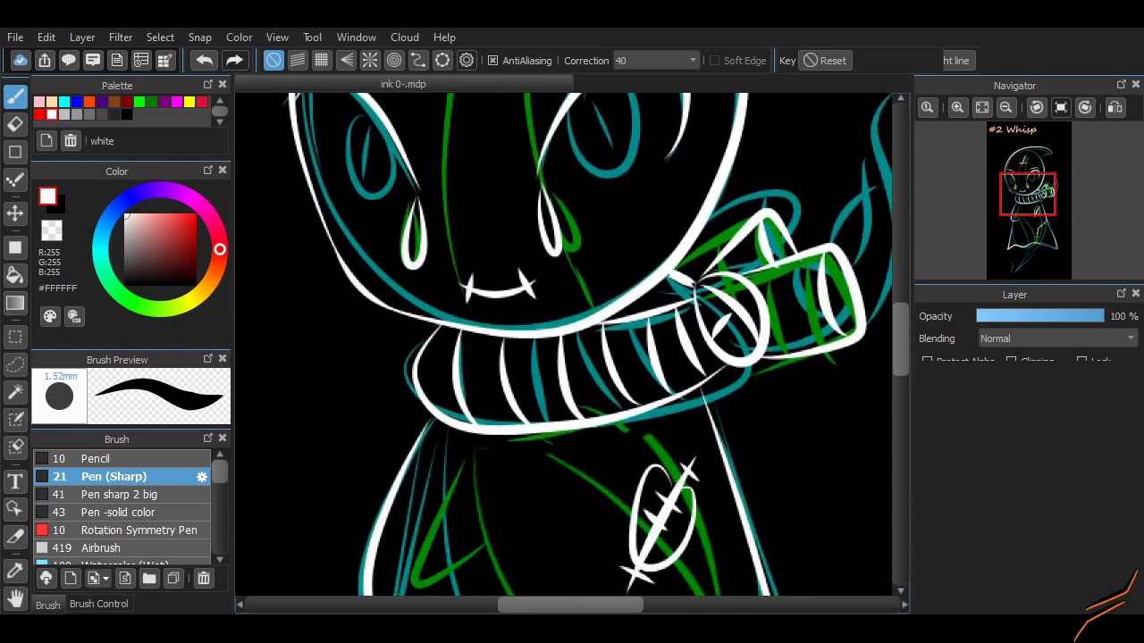
left_click_drag(545, 243, 494, 393)
left_click_drag(467, 448, 413, 513)
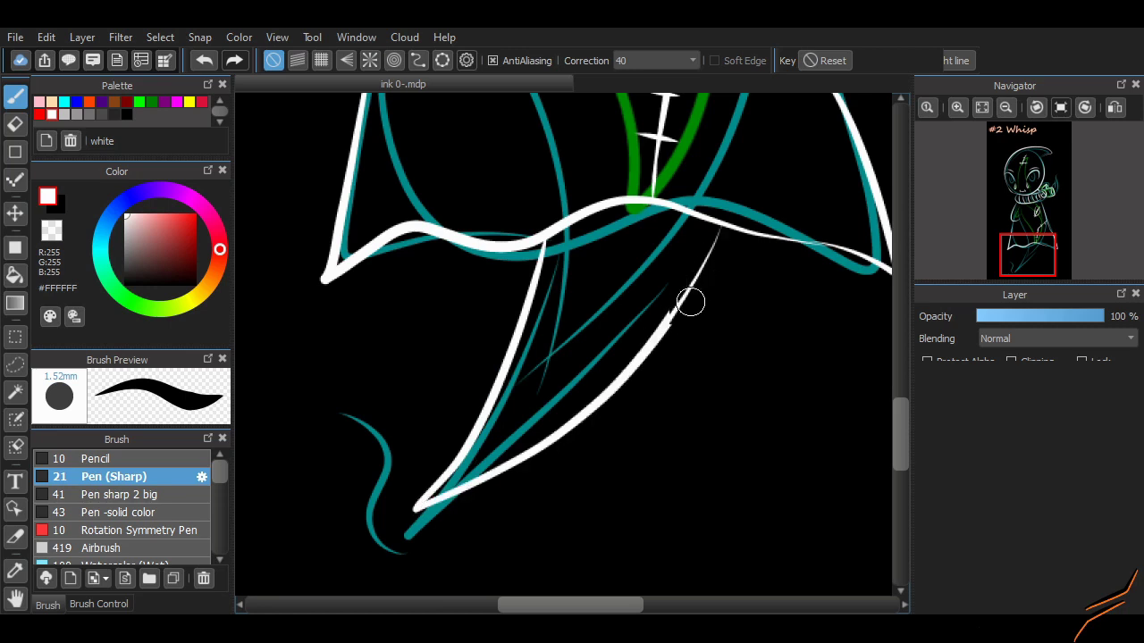
key("ctrl+z")
left_click_drag(544, 235, 533, 438)
left_click_drag(683, 228, 426, 492)
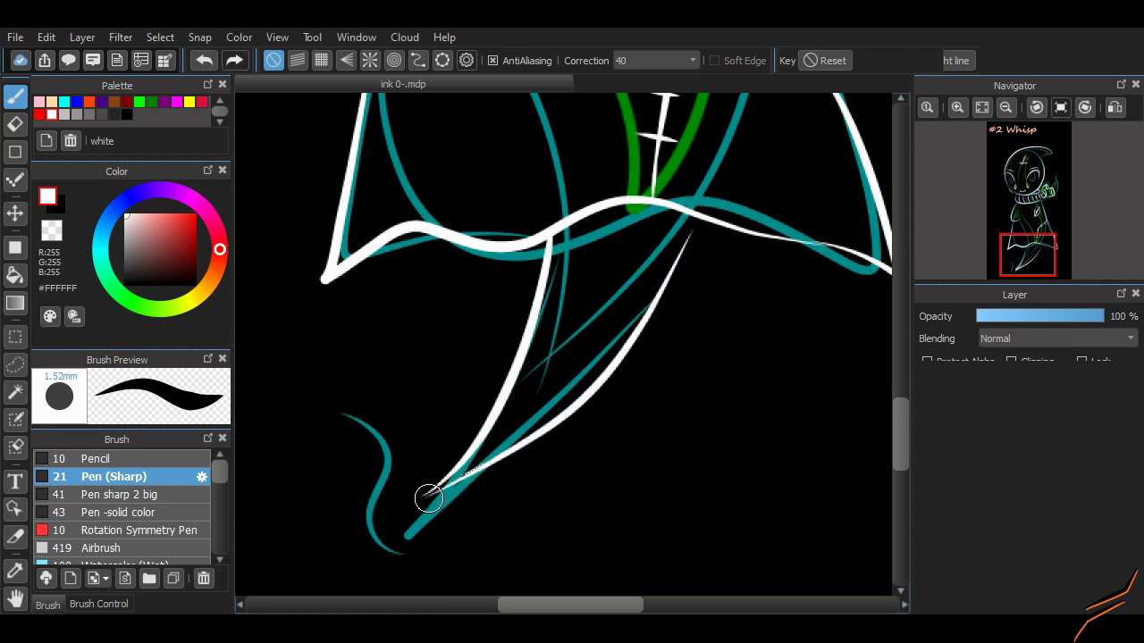
key("ctrl+z")
key("ctrl+z")
mouse_move(684, 228)
left_mouse_down()
mouse_move(426, 494)
mouse_move(685, 263)
mouse_move(426, 493)
left_mouse_up()
key("ctrl+z")
key("ctrl+z")
Examine the inked figure from head to tail with the colored sketch hidden
scroll(883, 295, "down", 5)
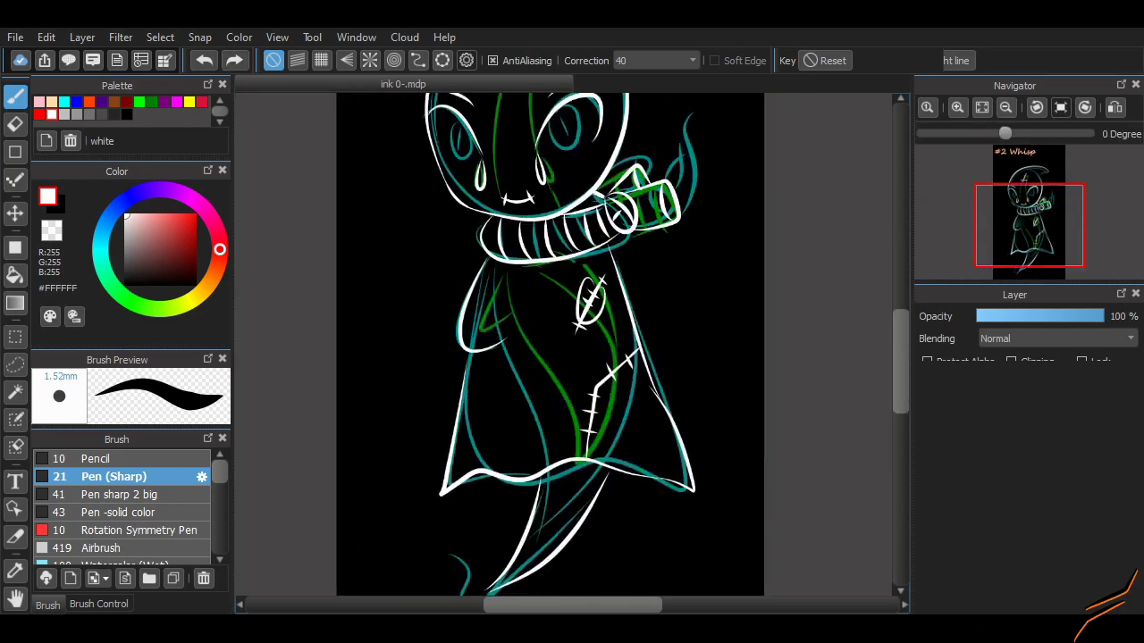
scroll(885, 339, "up", 2)
scroll(888, 386, "down", 3)
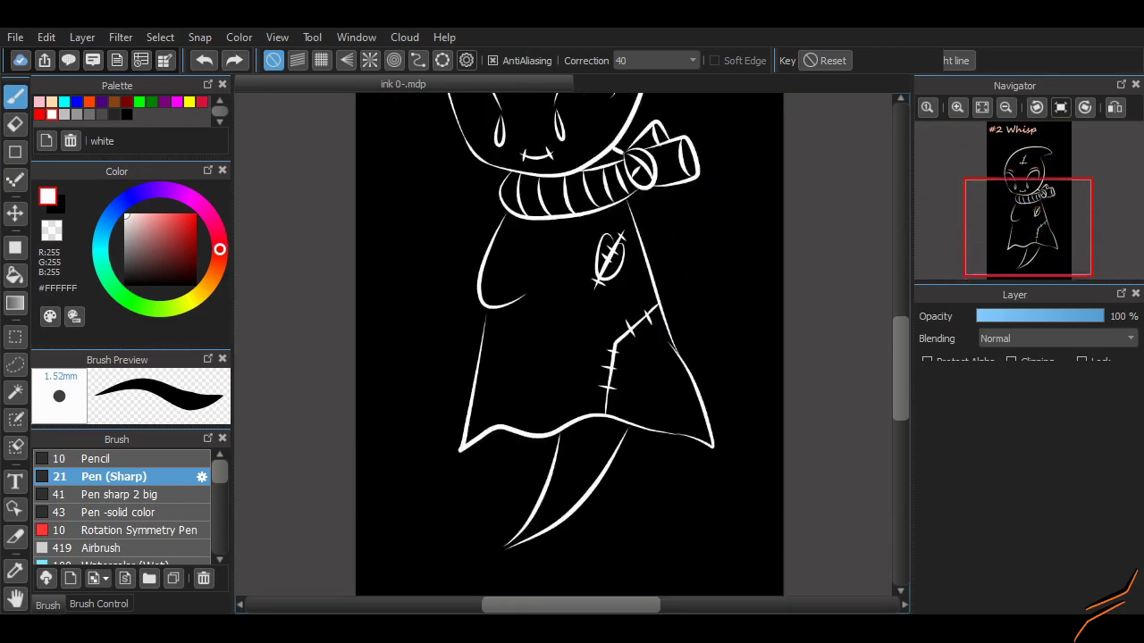
scroll(889, 386, "up", 4)
scroll(888, 386, "down", 2)
scroll(888, 386, "down", 1)
scroll(569, 344, "up", 2)
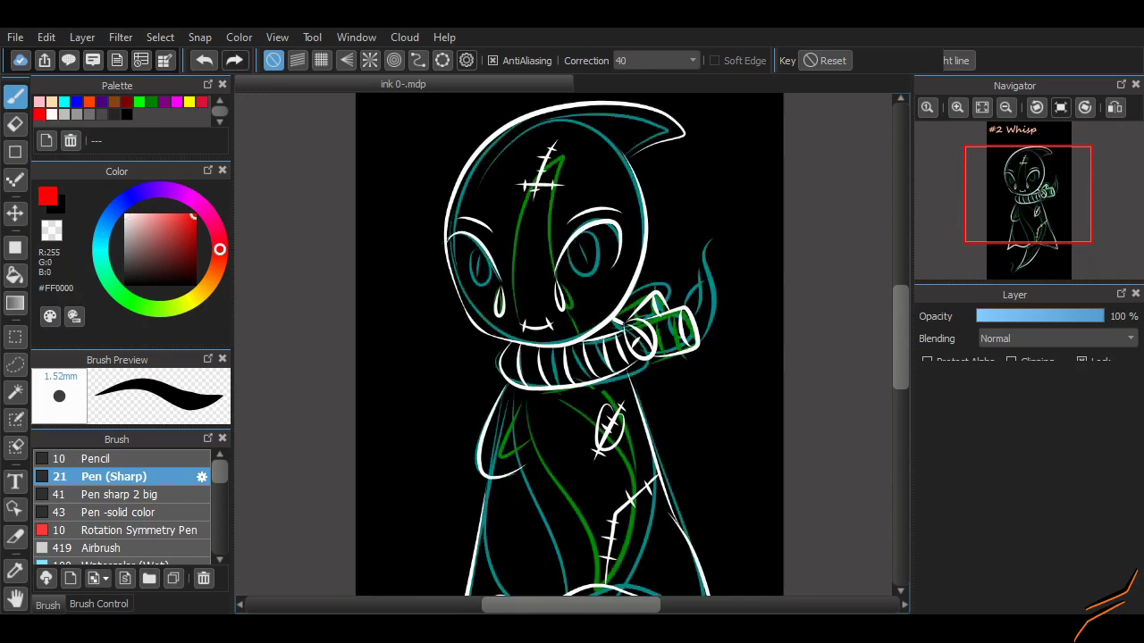
scroll(613, 276, "up", 3)
scroll(881, 280, "up", 2)
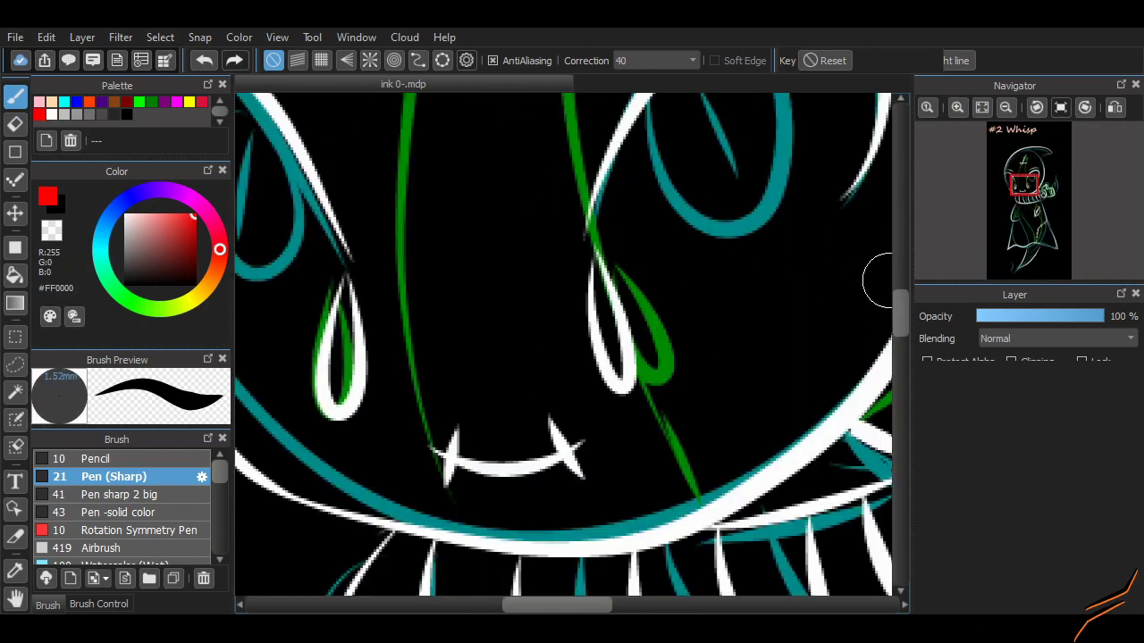
scroll(881, 281, "down", 3)
scroll(626, 295, "up", 1)
mouse_move(657, 263)
left_mouse_down()
mouse_move(639, 357)
mouse_move(605, 300)
mouse_move(653, 259)
left_mouse_up()
key("ctrl+z")
left_click_drag(415, 375, 431, 355)
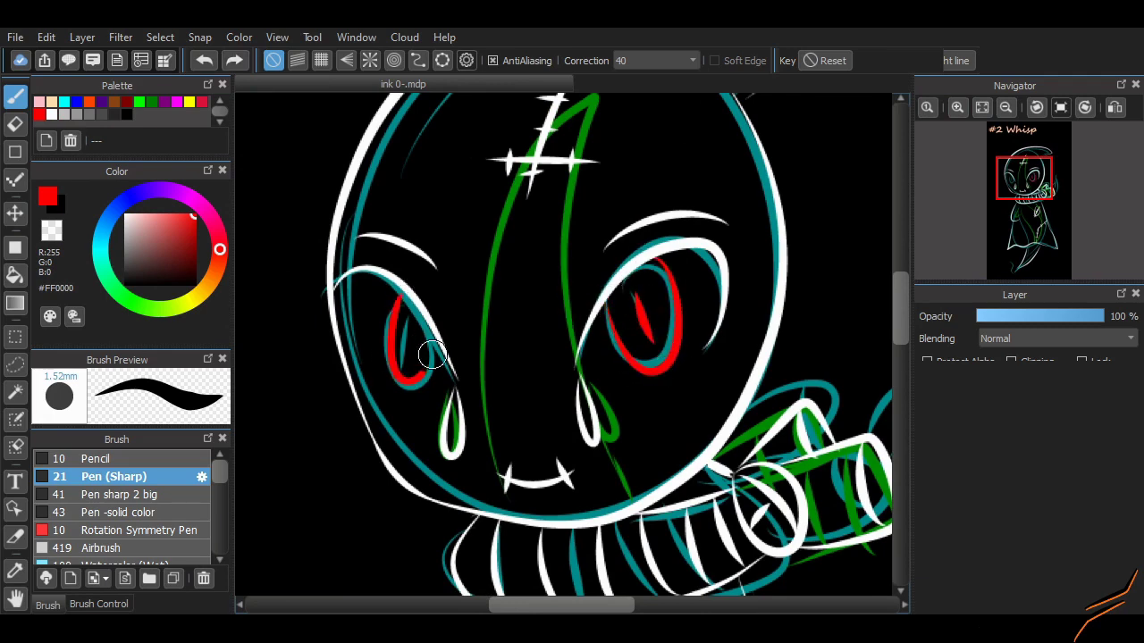
key("ctrl+z")
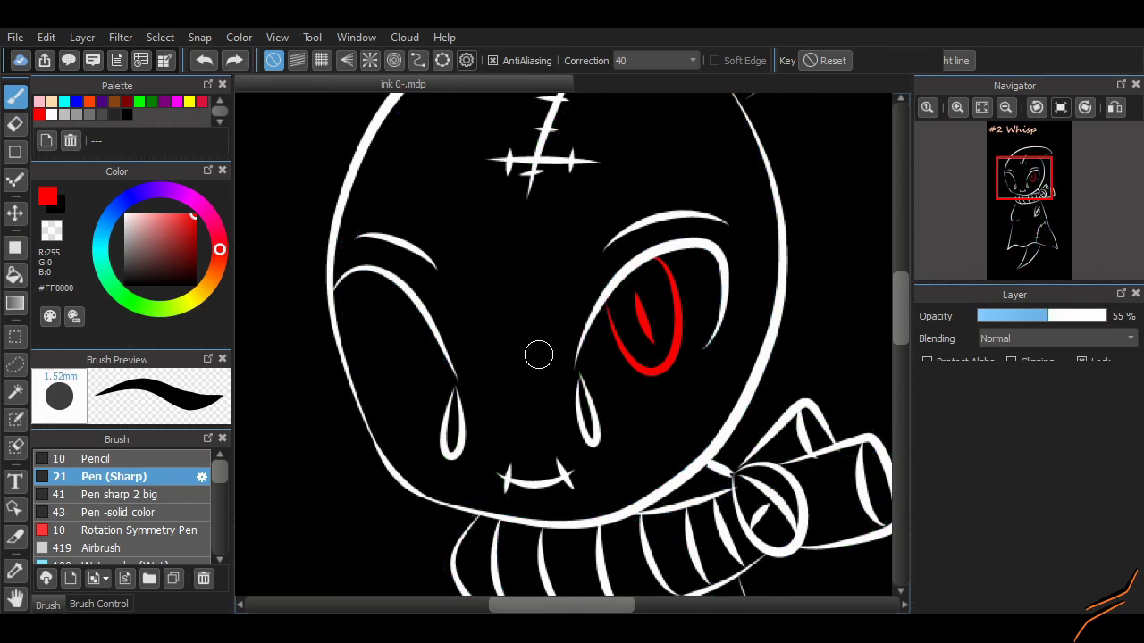
key("ctrl+z")
key("ctrl+z")
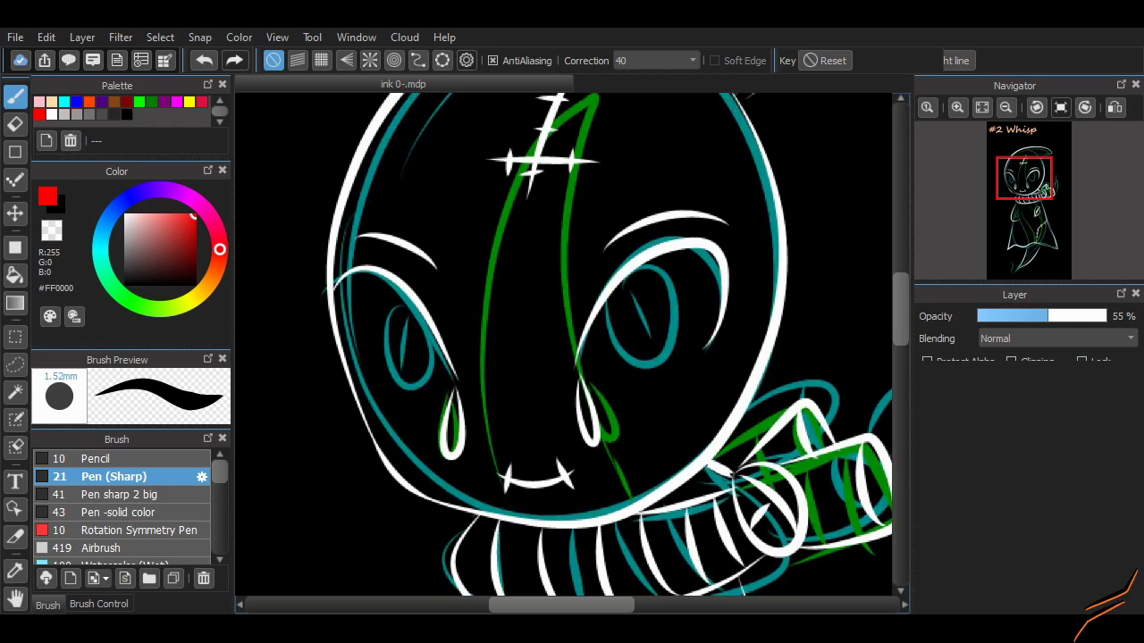
Draw a thin blue (#0000FF) lower lid line under each eye, from the outer edge to the teardrop
left_click(131, 197)
left_click_drag(567, 374, 731, 347)
key("ctrl+z")
left_click_drag(357, 382, 455, 386)
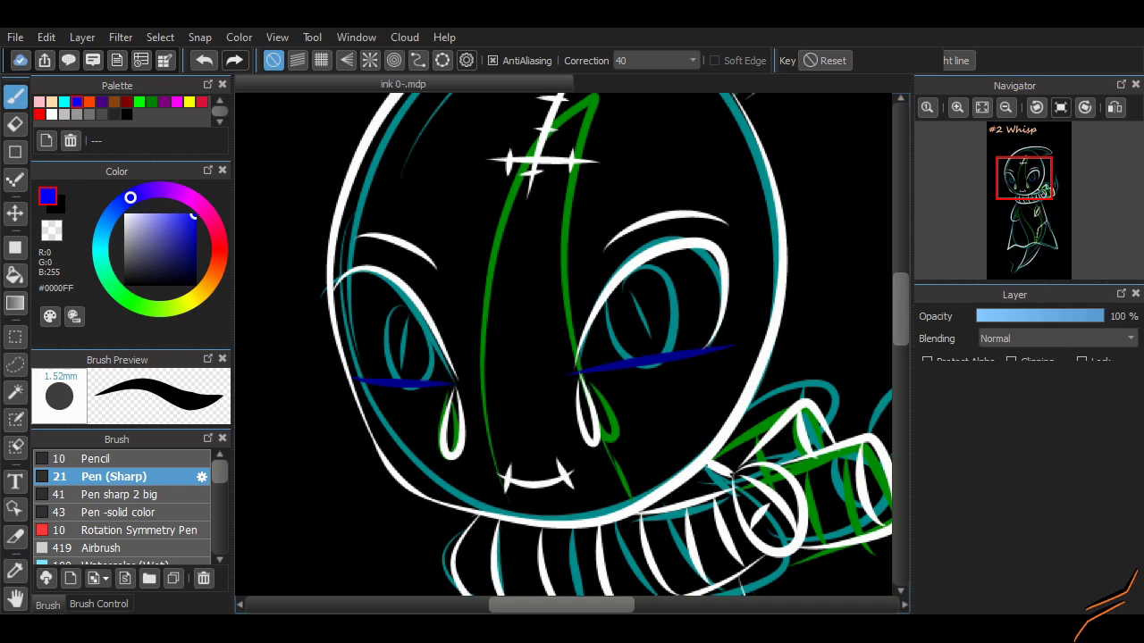
Ink the iris outline and slit pupil of the larger eye on the right in red (#FF0000)
left_click(51, 115)
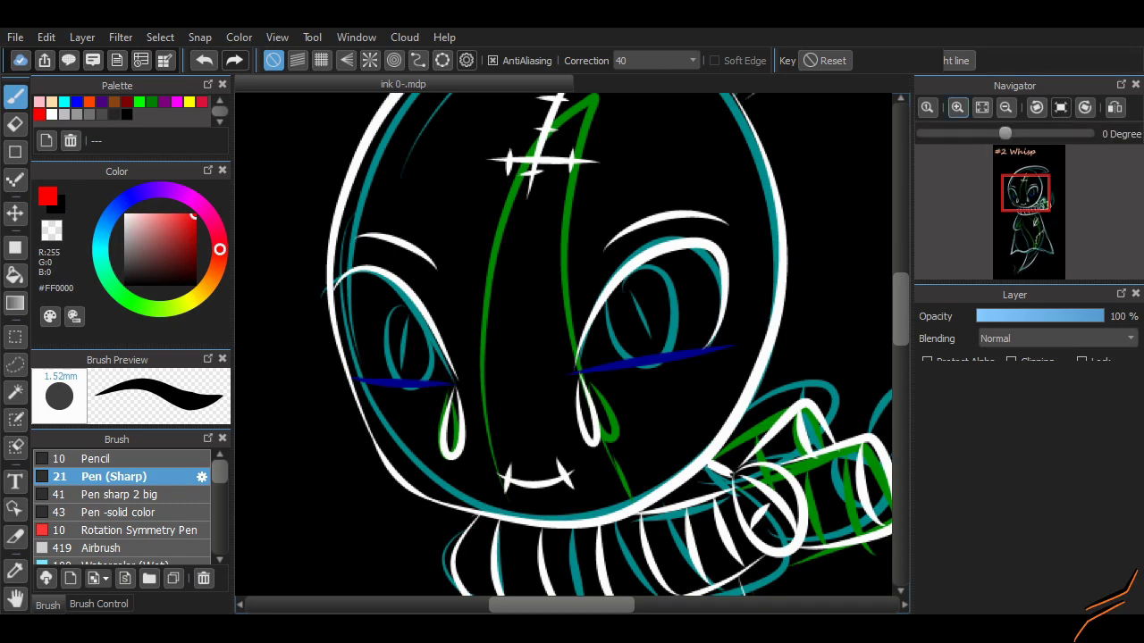
scroll(557, 362, "up", 1)
left_click_drag(642, 261, 689, 298)
key("ctrl+z")
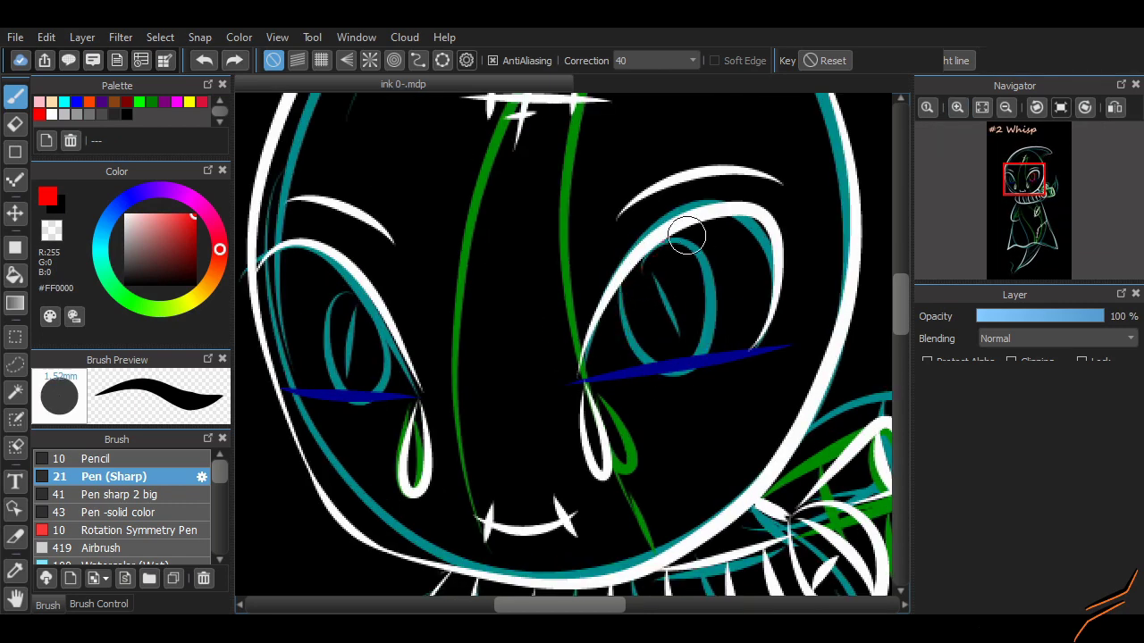
mouse_move(684, 235)
left_mouse_down()
mouse_move(643, 288)
mouse_move(724, 313)
mouse_move(679, 236)
left_mouse_up()
key("ctrl+z")
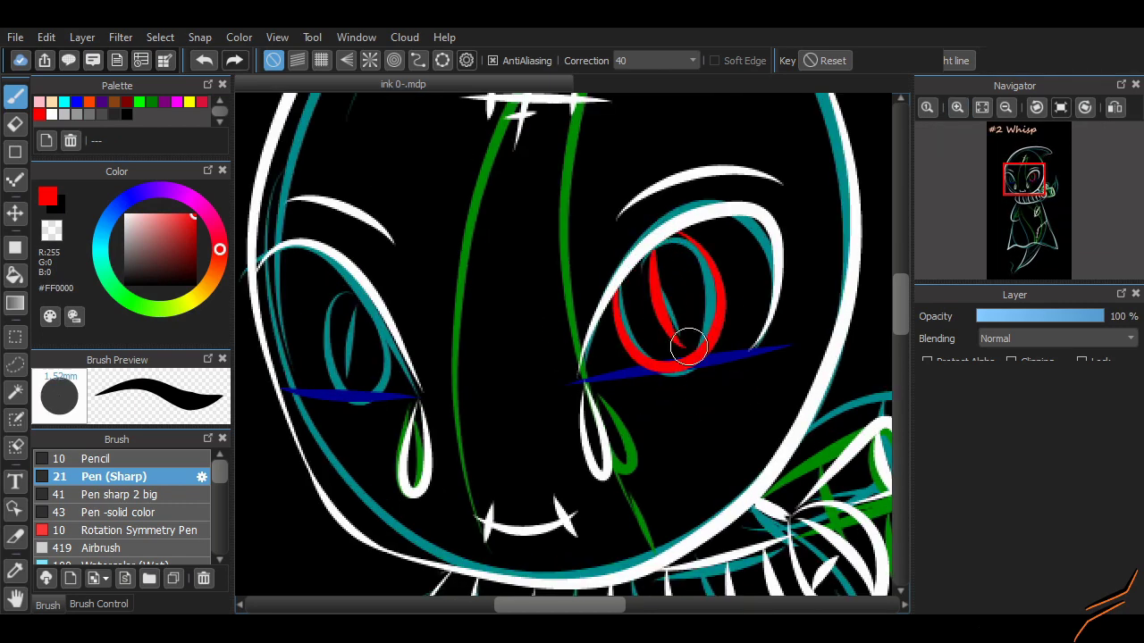
left_click_drag(681, 344, 657, 272)
Ink the left eye's open iris outline and slit pupil in red
mouse_move(366, 334)
left_mouse_down()
mouse_move(362, 288)
mouse_move(352, 388)
mouse_move(389, 353)
left_mouse_up()
key("ctrl+z")
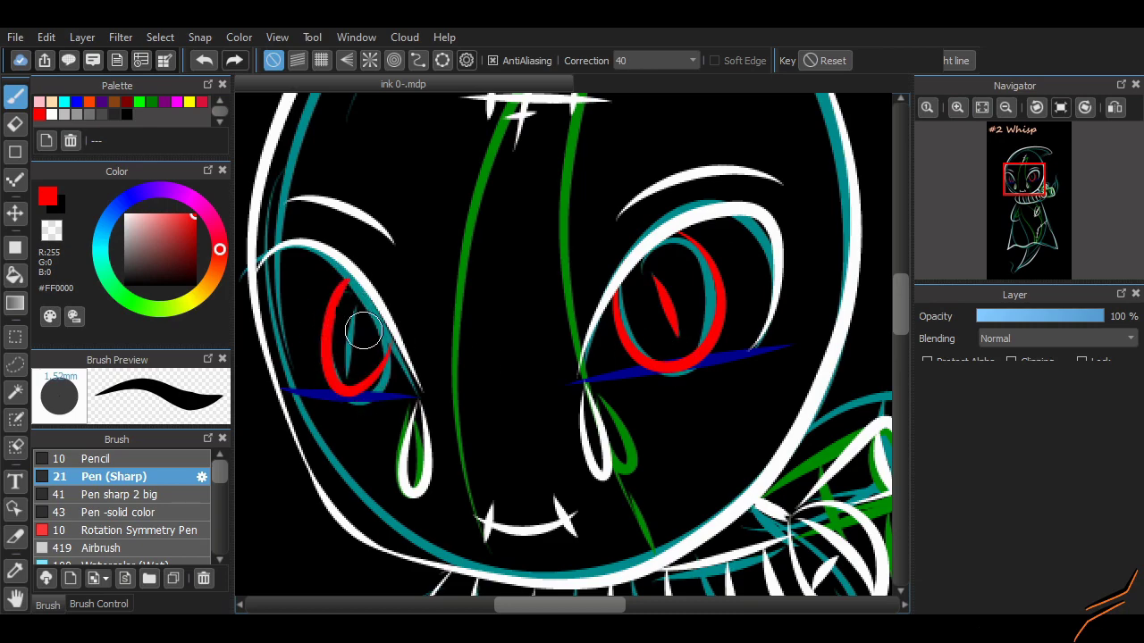
left_click_drag(358, 307, 357, 362)
Draw a small wavy red wisp beside the tip of the tail
scroll(883, 310, "down", 10)
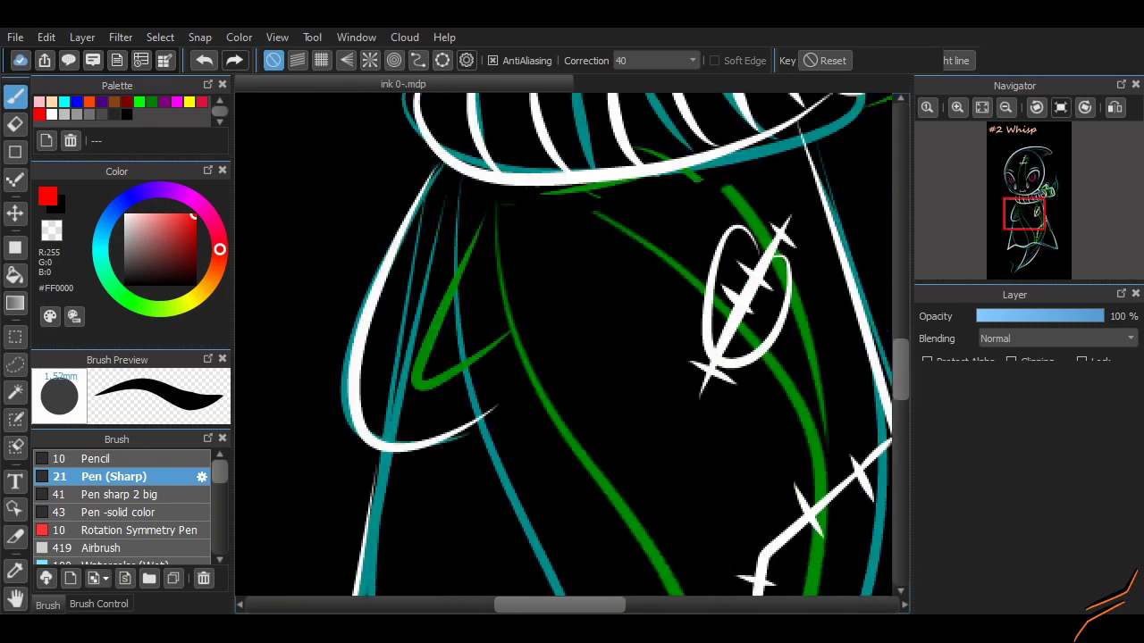
mouse_move(472, 249)
left_mouse_down()
mouse_move(429, 411)
mouse_move(498, 455)
mouse_move(491, 440)
left_mouse_up()
key("ctrl+z")
scroll(868, 340, "down", 3)
scroll(868, 339, "up", 3)
key("ctrl+z")
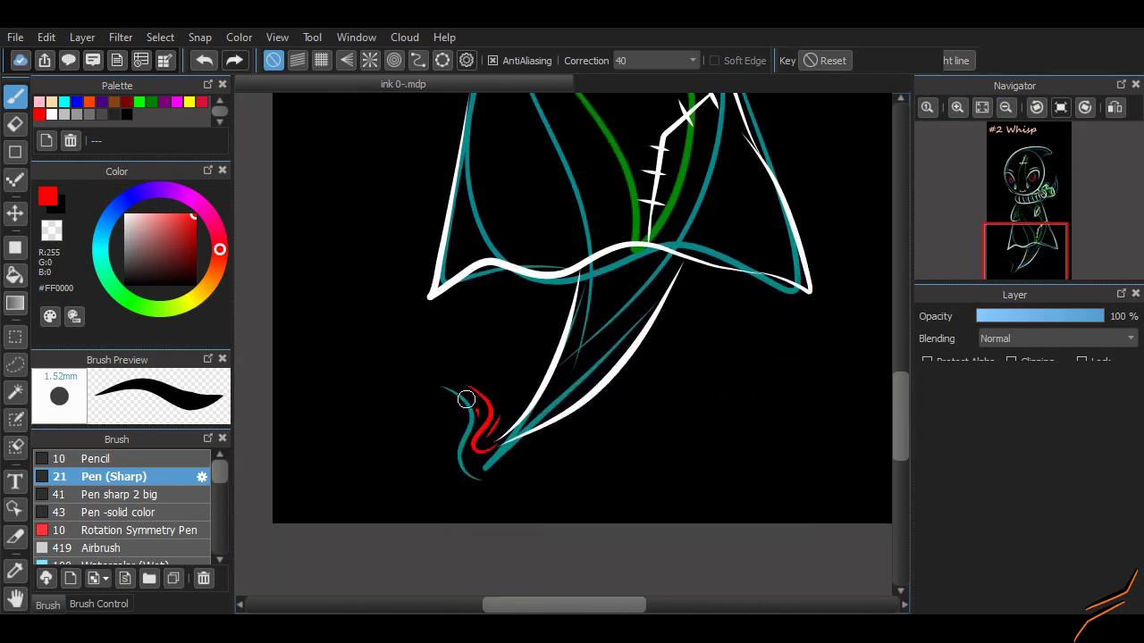
Draw a tall wavy red flame with a shorter flick beside it, rising from the scarf ends
scroll(860, 370, "up", 10)
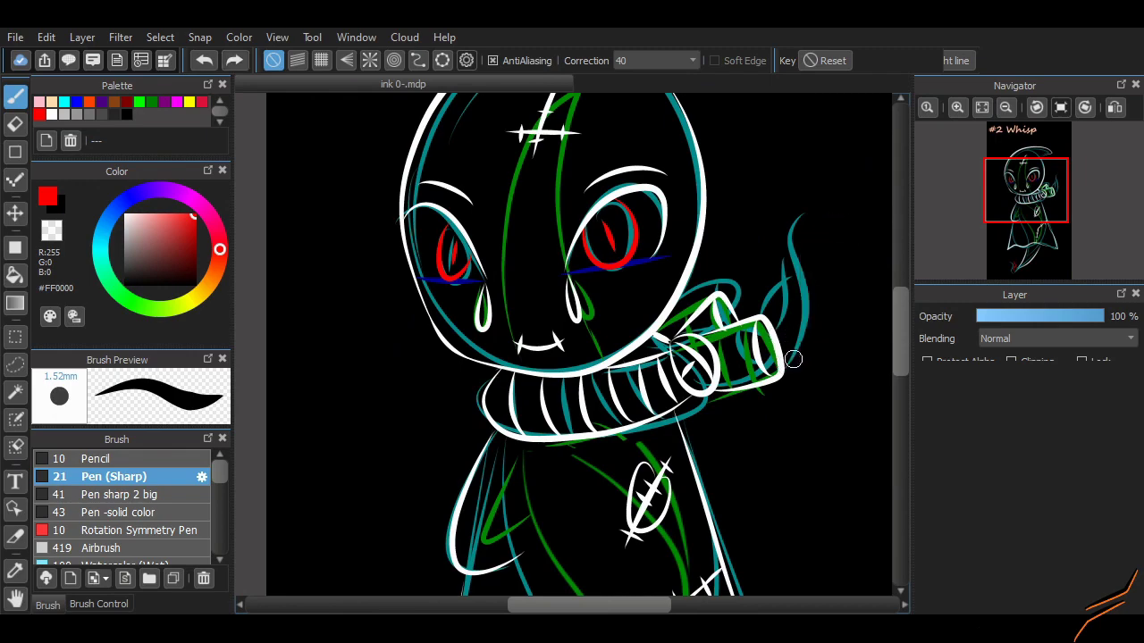
key("ctrl+z")
mouse_move(793, 359)
left_mouse_down()
mouse_move(840, 234)
mouse_move(821, 210)
left_mouse_up()
left_click_drag(768, 315, 791, 282)
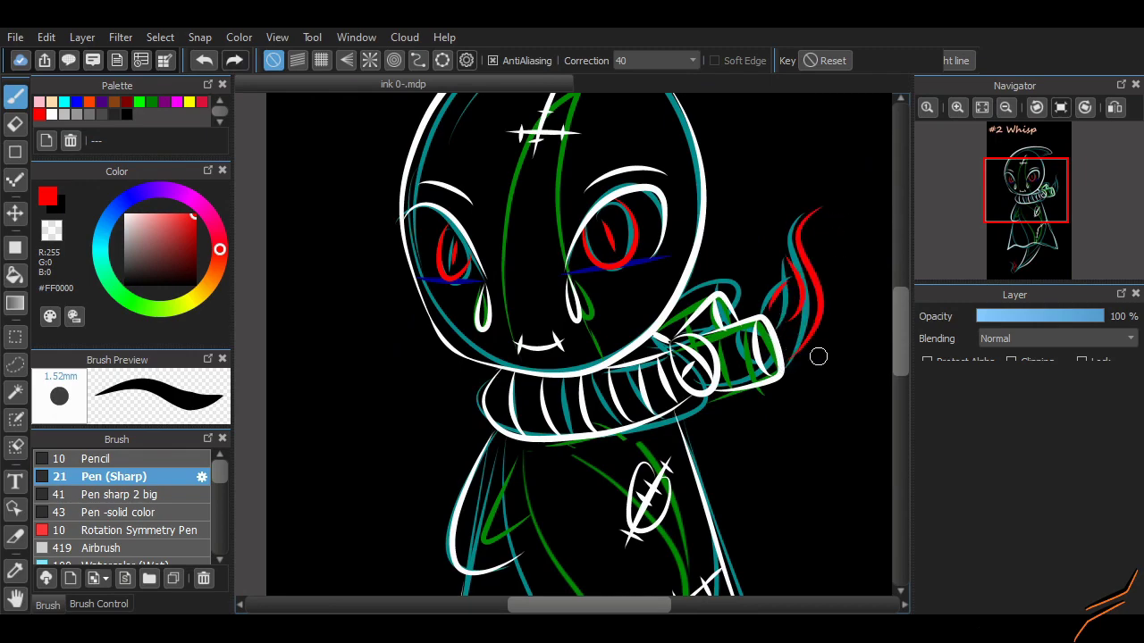
scroll(819, 357, "down", 3)
scroll(740, 485, "up", 3)
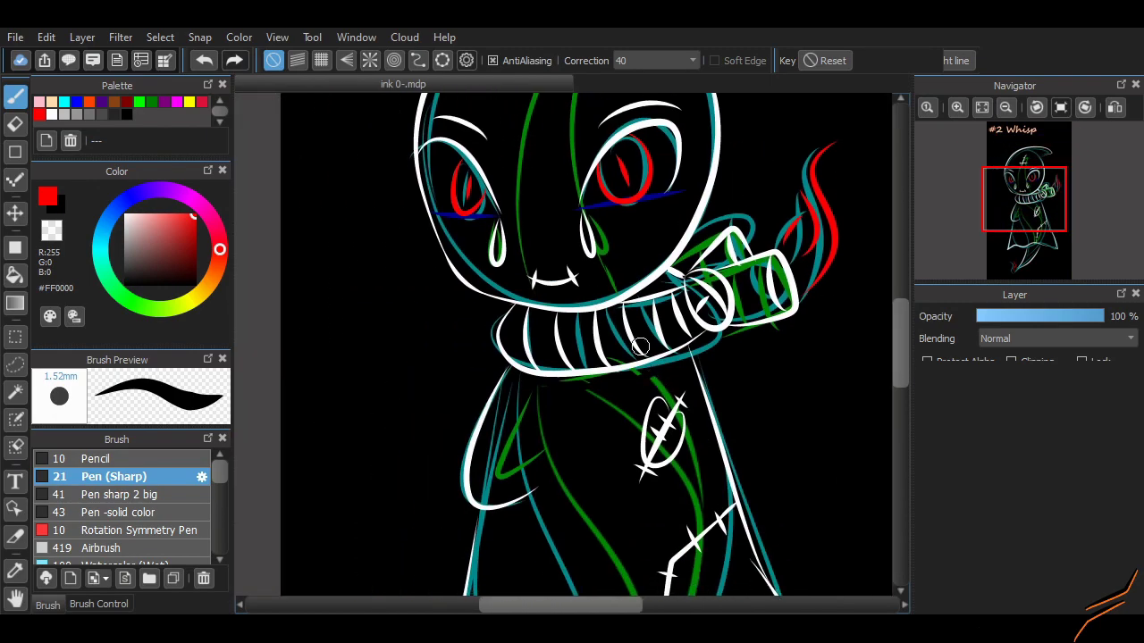
scroll(859, 323, "down", 3)
scroll(859, 323, "up", 3)
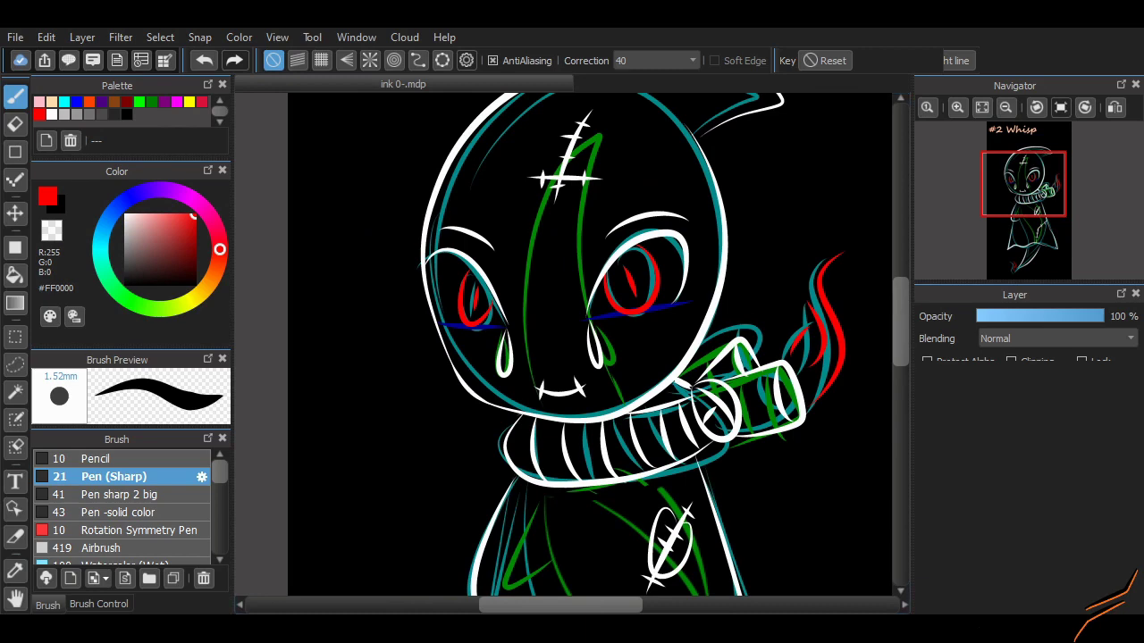
left_click_drag(395, 426, 370, 255)
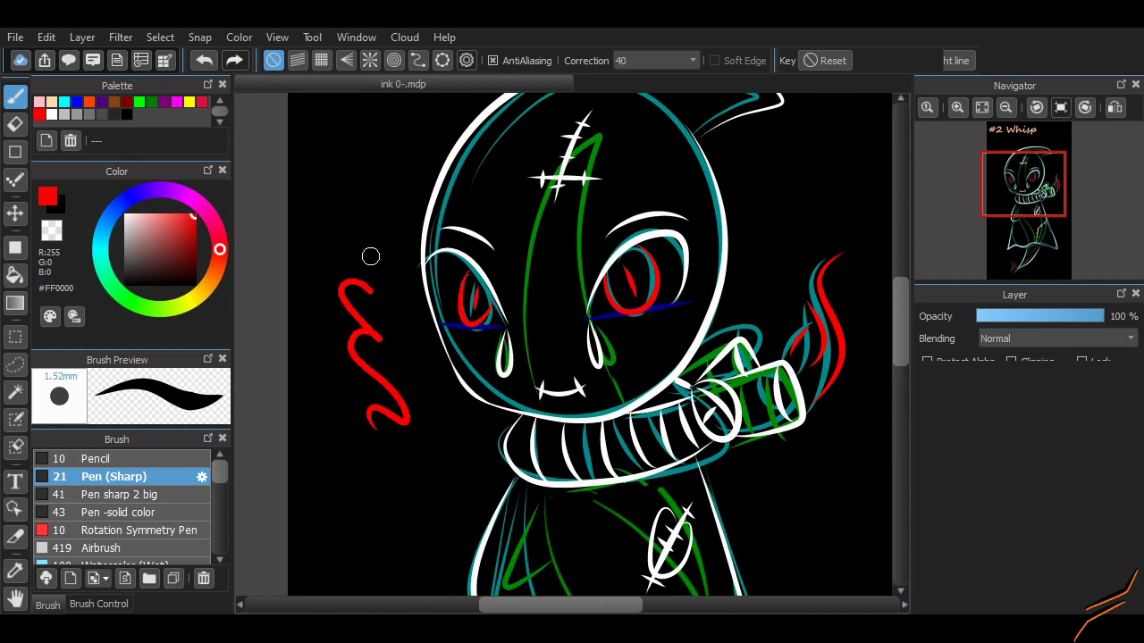
key("ctrl+z")
Draw two long red lines from the forehead point down across the face and scarf onto the chest
left_click_drag(592, 146, 663, 465)
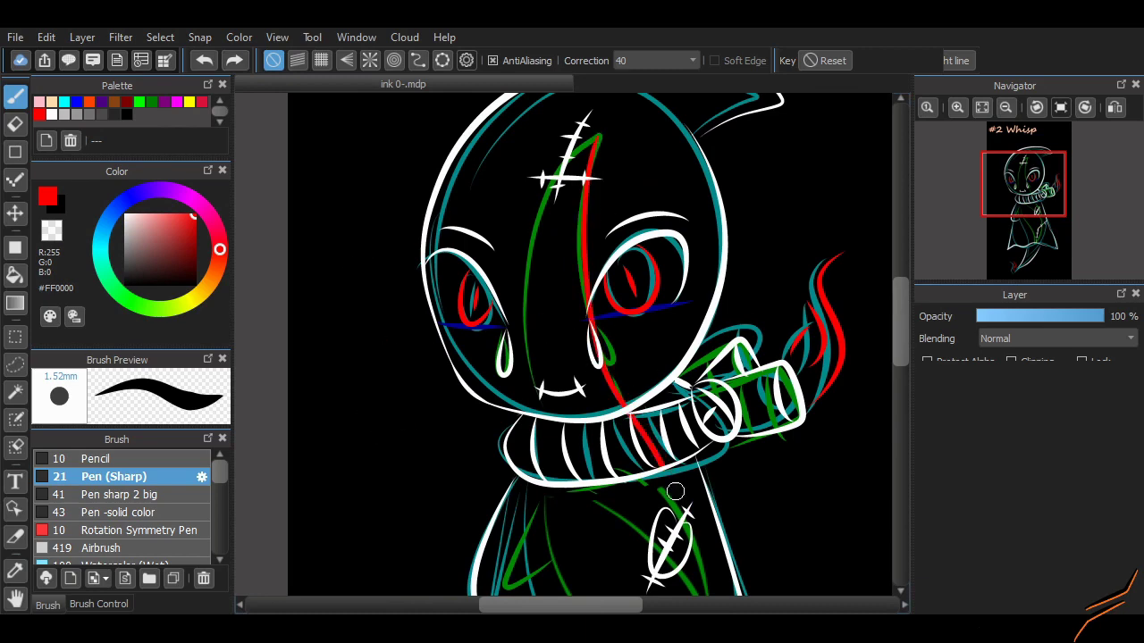
key("ctrl+z")
mouse_move(594, 136)
left_mouse_down()
mouse_move(520, 329)
mouse_move(541, 482)
left_mouse_up()
key("ctrl+z")
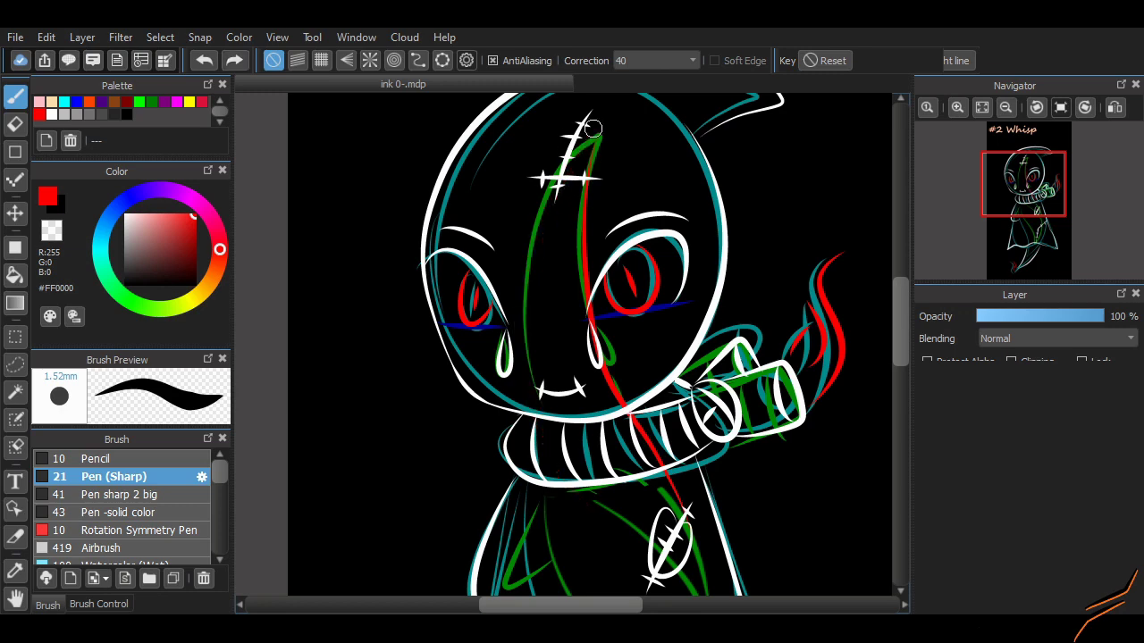
mouse_move(595, 136)
left_mouse_down()
mouse_move(535, 292)
mouse_move(547, 542)
left_mouse_up()
Extend both red body lines along the green sketch, down through the cloak and past its hem into the tail
scroll(704, 268, "down", 5)
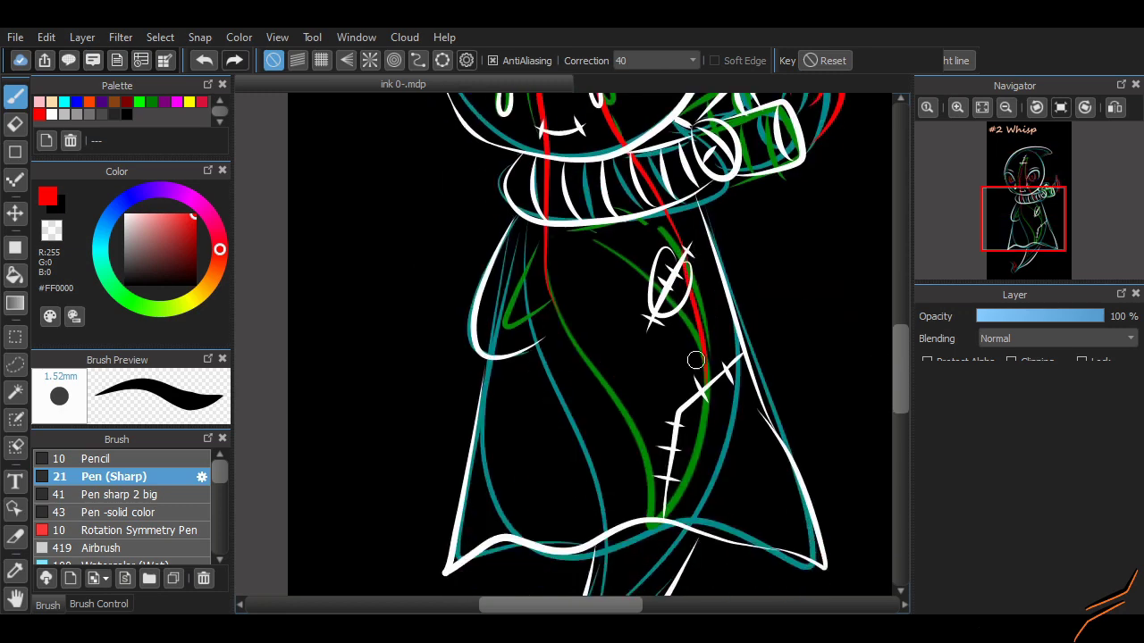
key("ctrl+z")
scroll(701, 290, "down", 2)
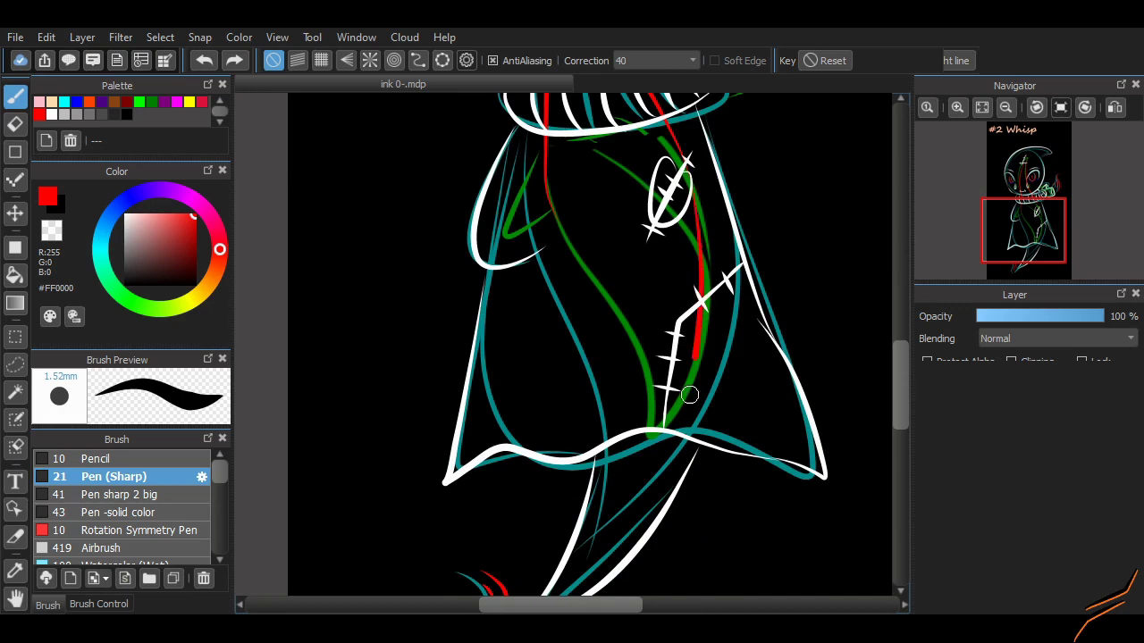
left_click_drag(689, 395, 613, 537)
key("ctrl+z")
mouse_move(559, 217)
left_mouse_down()
mouse_move(622, 484)
mouse_move(608, 541)
left_mouse_up()
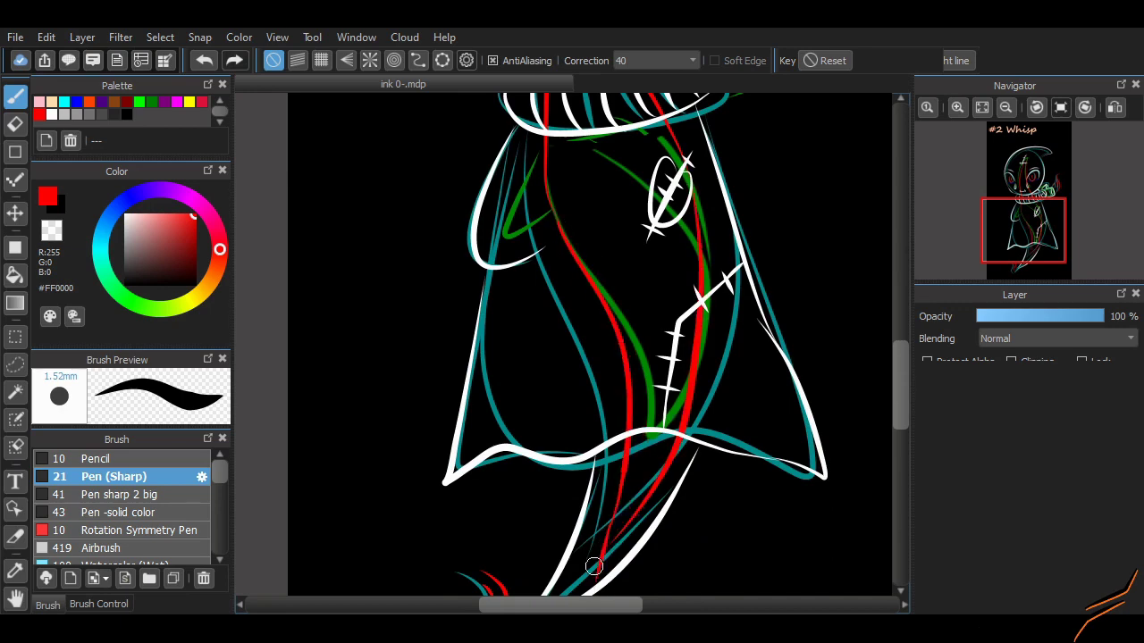
Redraw the red stroke that runs from the cloak hem down through the tail toward its tip
scroll(590, 357, "down", 2)
key("ctrl+z")
left_click_drag(617, 406, 533, 491)
Draw a red V-shaped mark inside the character's sleeve, following the green sketch beside the body line
scroll(590, 358, "up", 5)
scroll(587, 382, "up", 2)
scroll(503, 294, "up", 2)
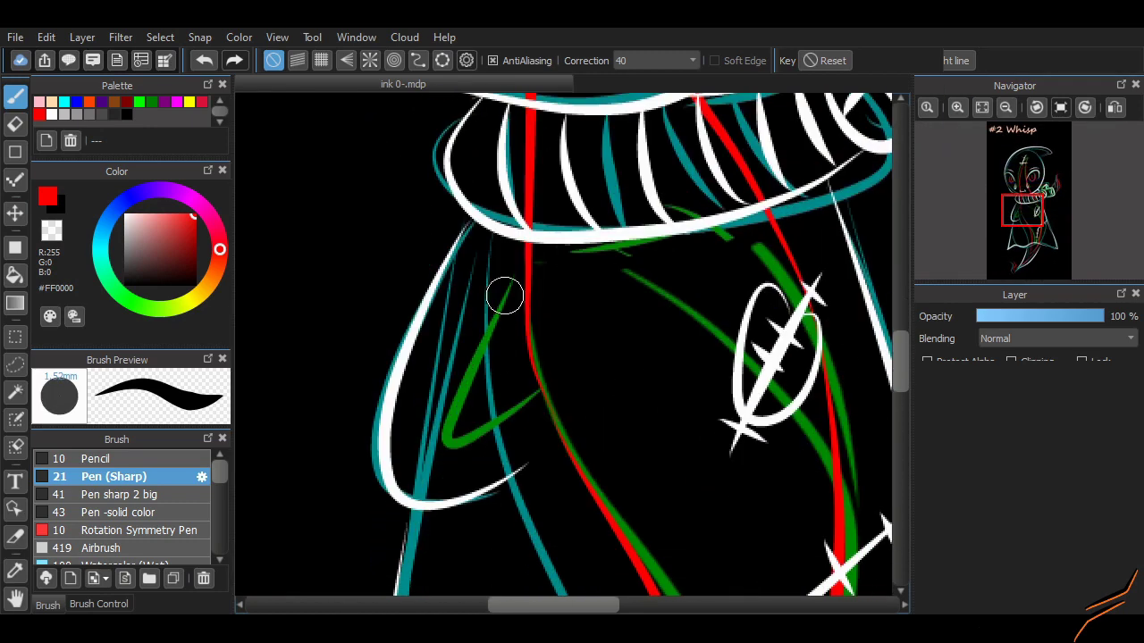
key("ctrl+z")
mouse_move(517, 282)
left_mouse_down()
mouse_move(444, 458)
mouse_move(532, 391)
left_mouse_up()
key("ctrl+z")
key("ctrl+y")
key("ctrl+z")
key("ctrl+y")
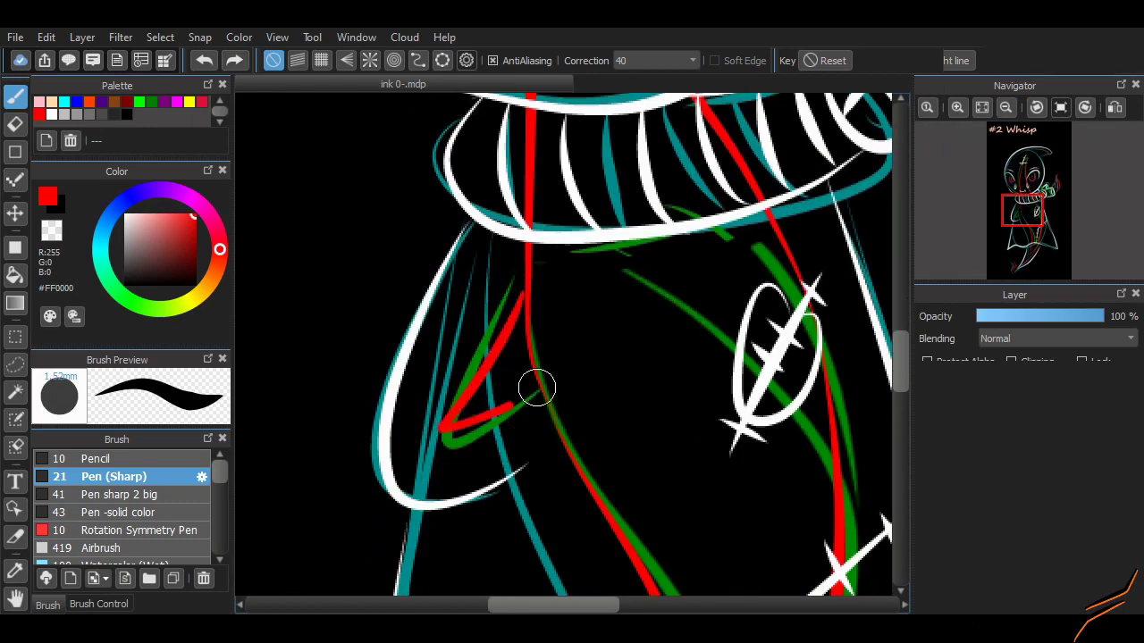
key("ctrl+0")
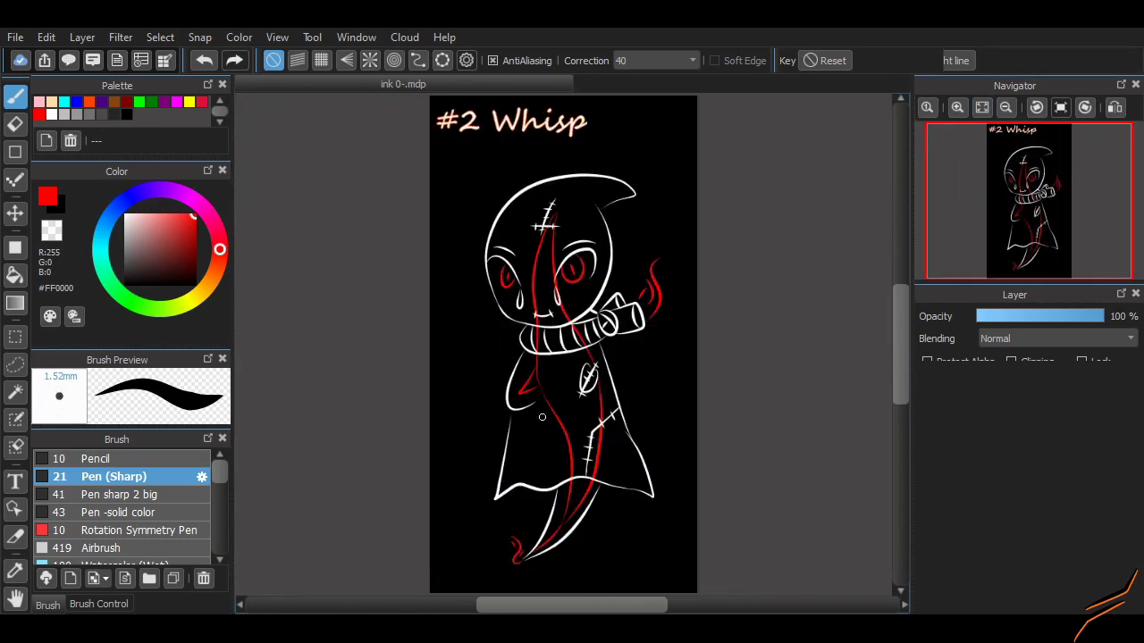
scroll(568, 344, "down", 2)
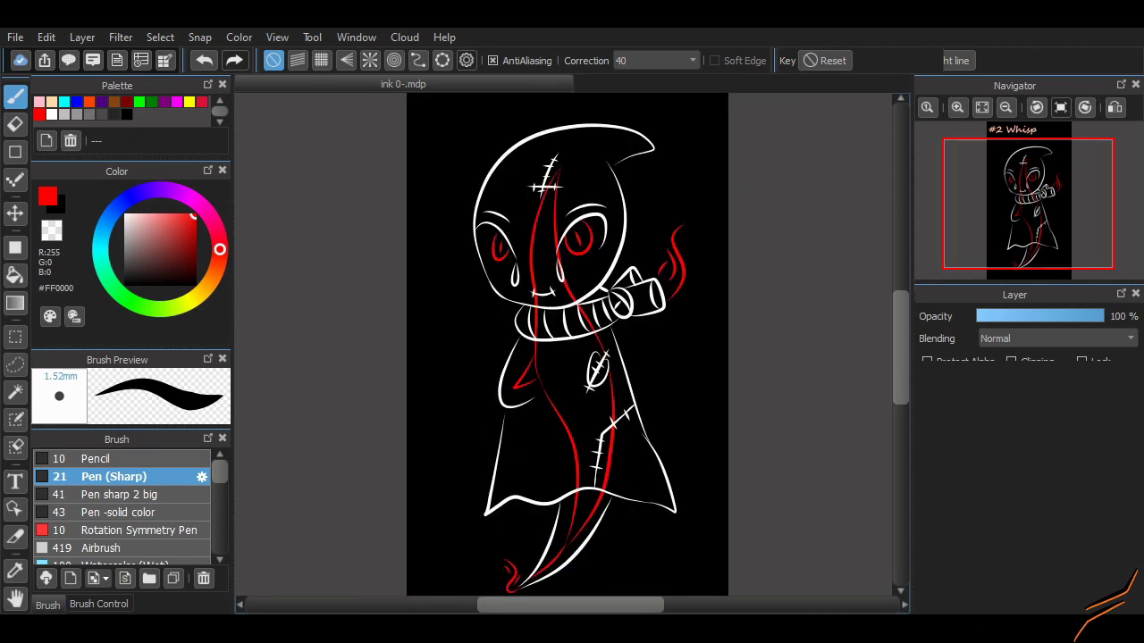
Erase the red body lines where they cross the striped scarf, using the Pen -solid color eraser at size 62
left_click(15, 393)
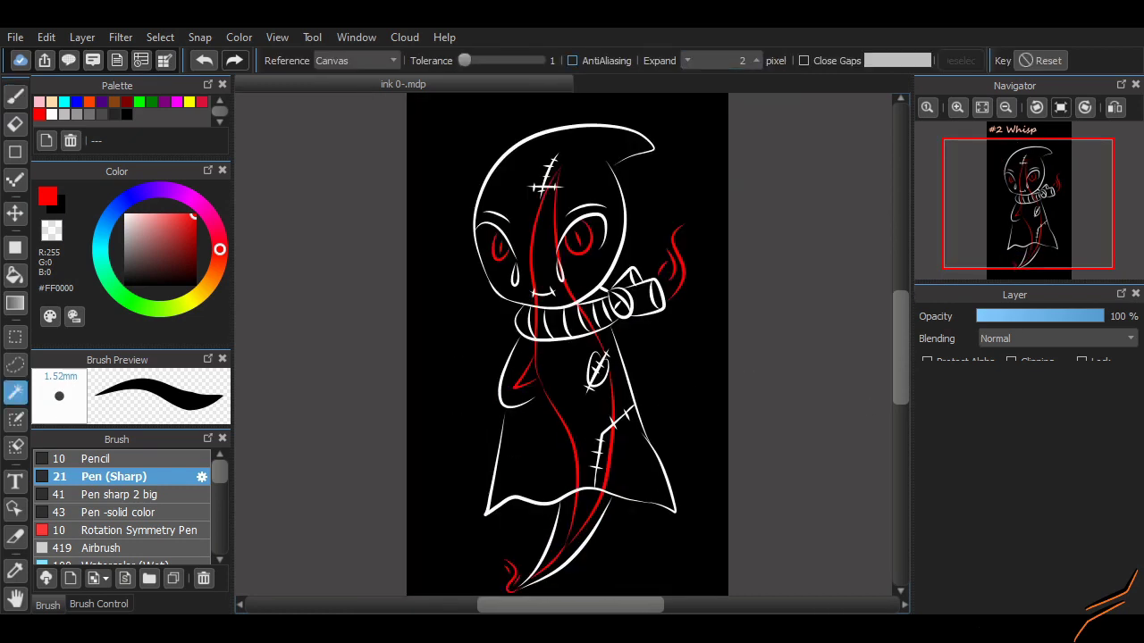
scroll(565, 301, "up", 4)
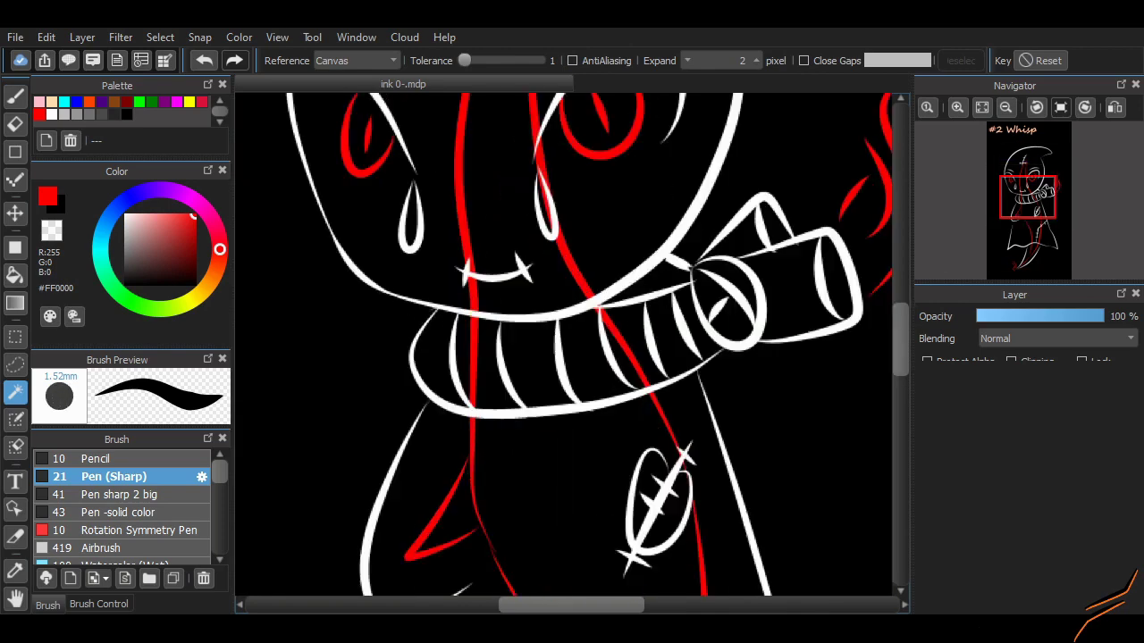
key("e")
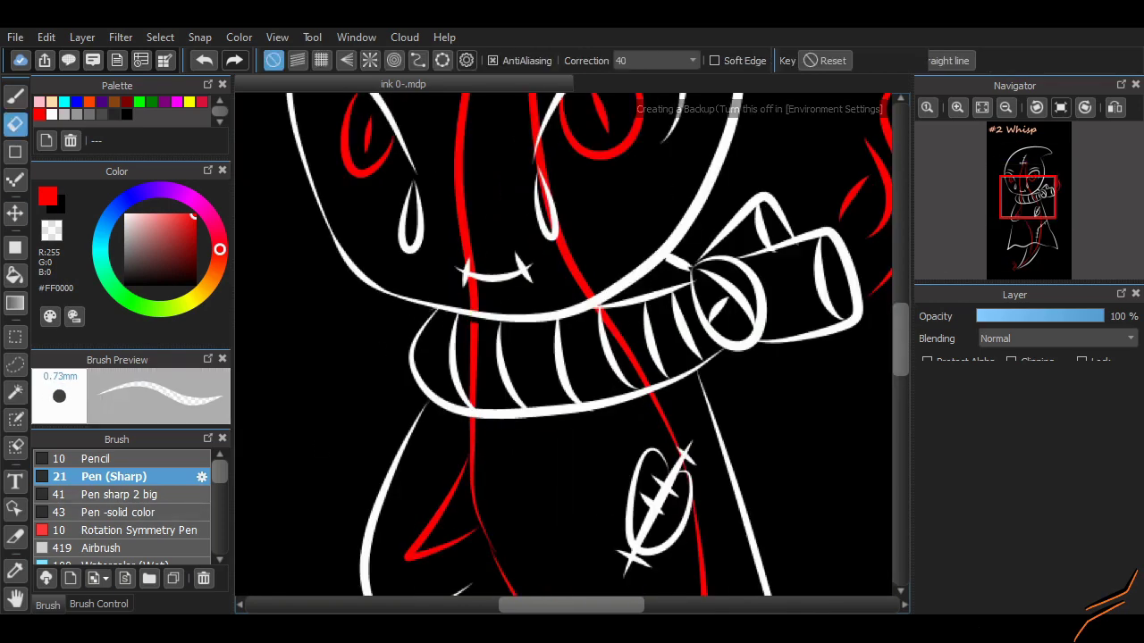
left_click(117, 512)
left_click(98, 605)
left_click(47, 605)
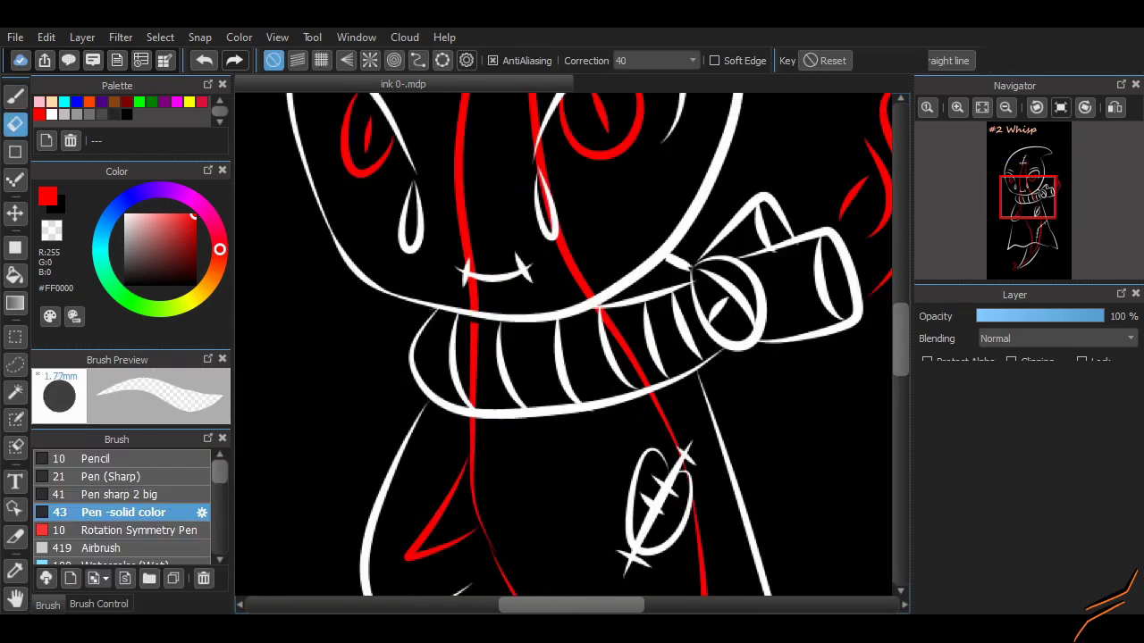
left_click(123, 494)
left_click(117, 512)
left_click(98, 605)
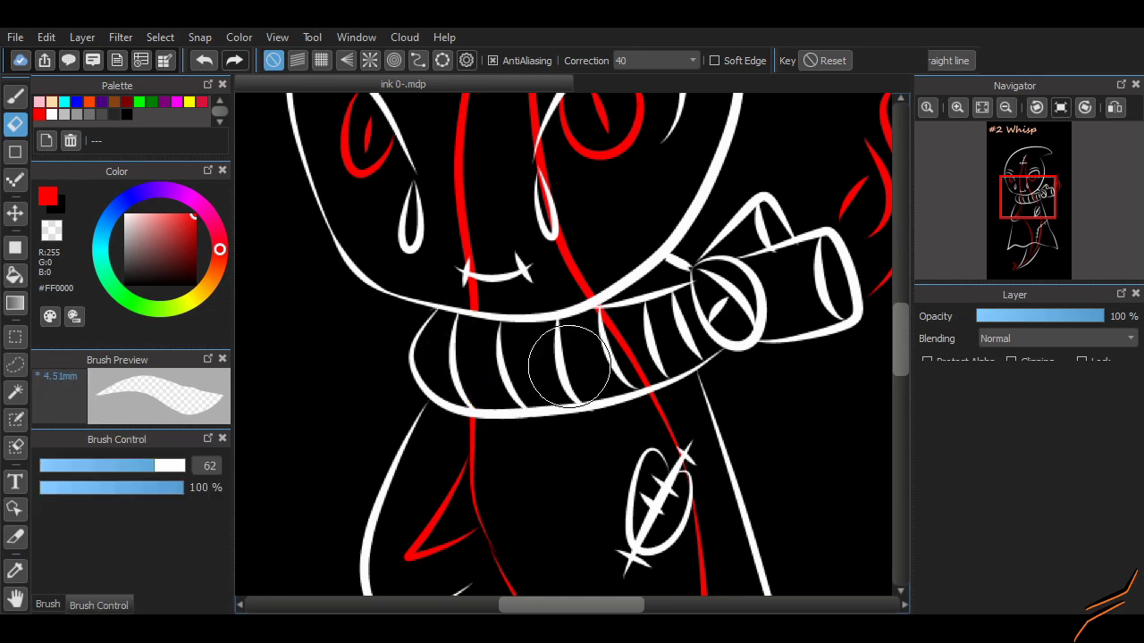
scroll(560, 363, "down", 5)
scroll(560, 363, "up", 2)
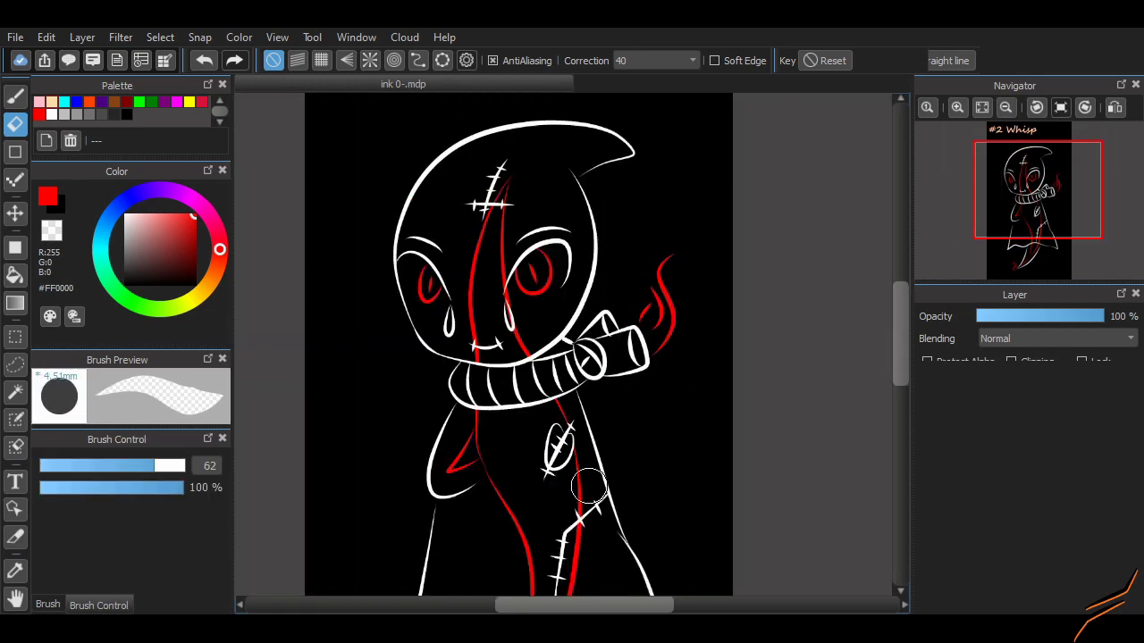
scroll(536, 344, "up", 4)
scroll(536, 344, "down", 1)
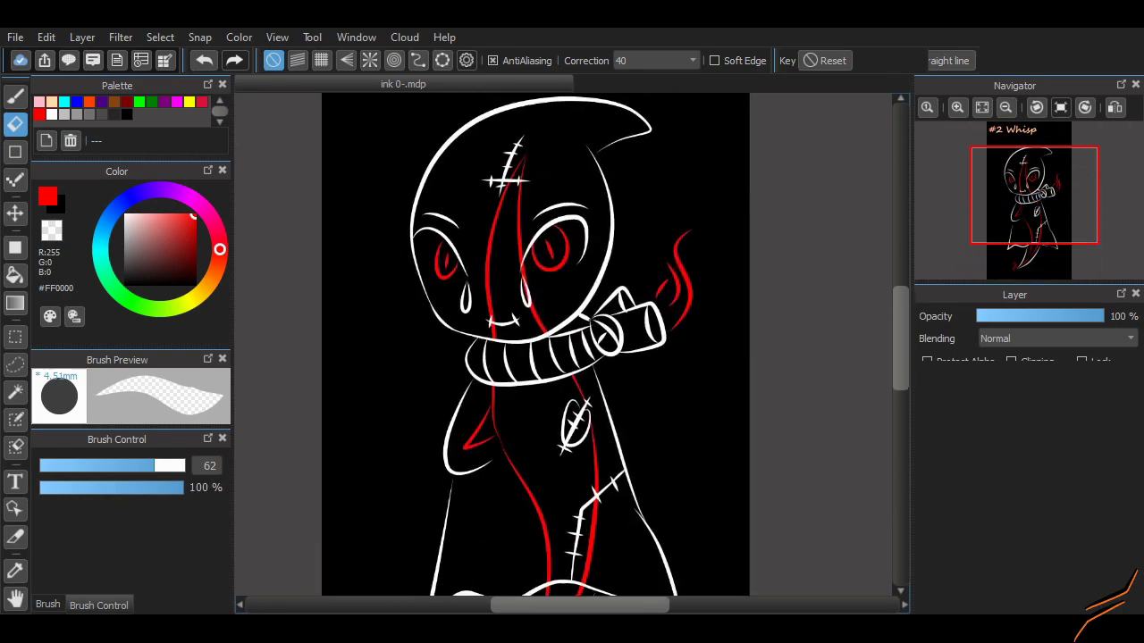
Switch the drawing brush back to Pen (Sharp)
key("b")
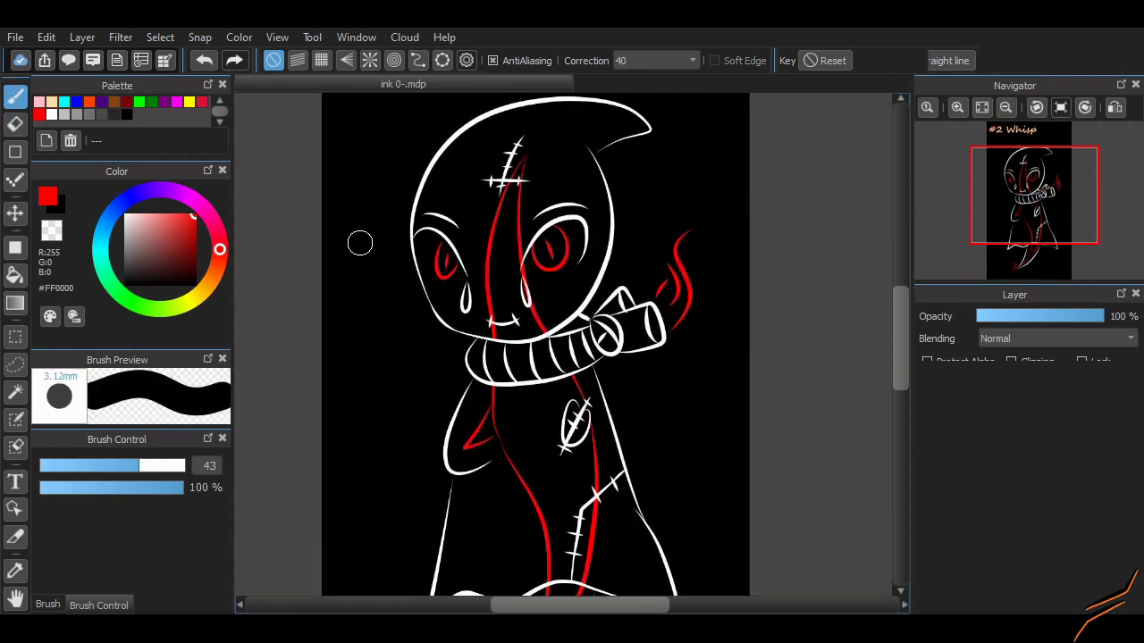
left_click_drag(353, 255, 407, 377)
key("ctrl+z")
left_click(47, 605)
left_click(124, 494)
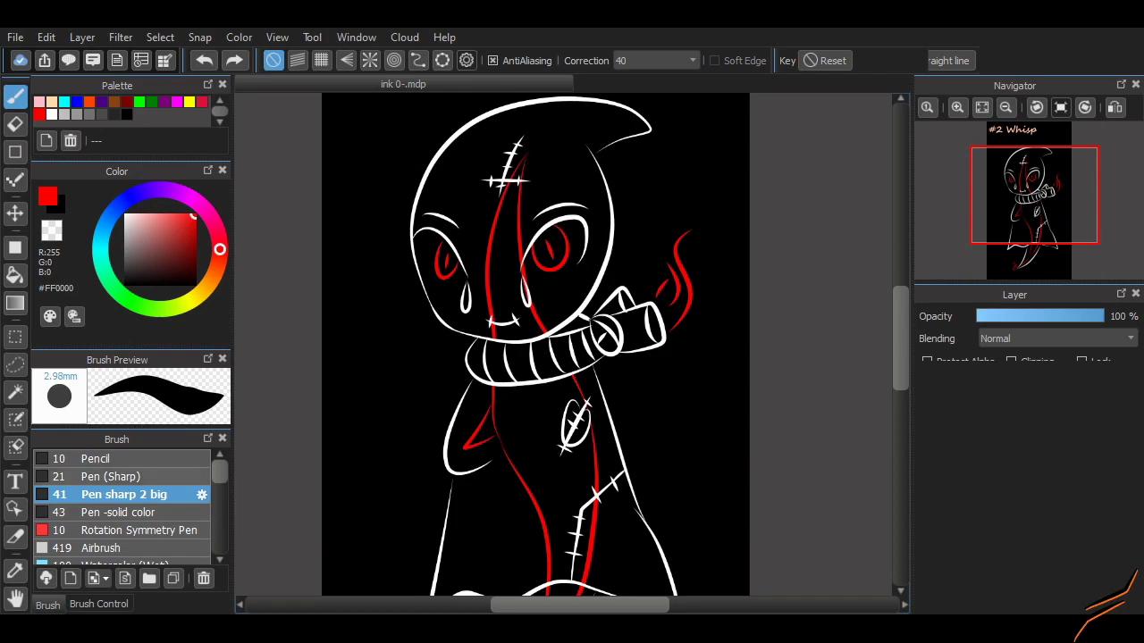
left_click(110, 477)
scroll(504, 368, "down", 4)
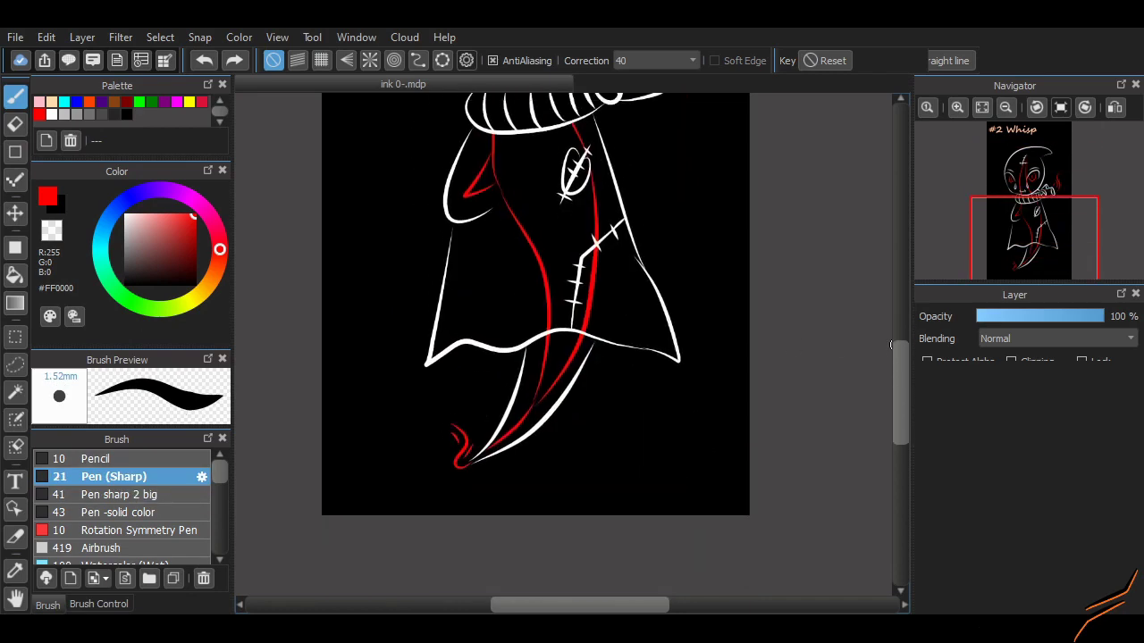
scroll(511, 301, "up", 4)
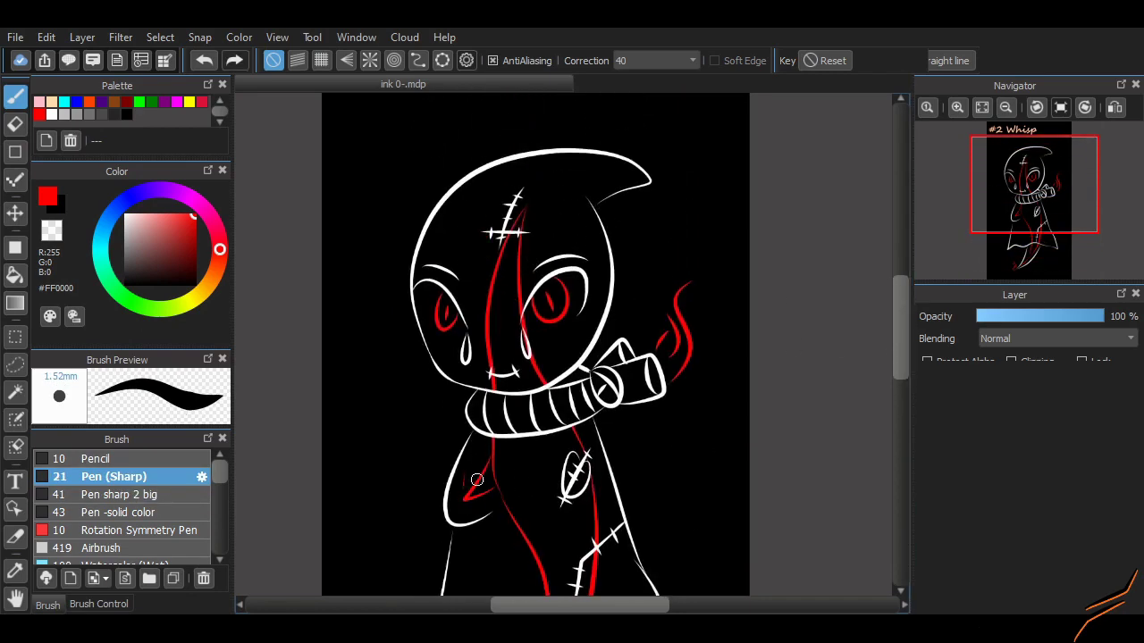
scroll(880, 295, "down", 4)
scroll(534, 296, "up", 5)
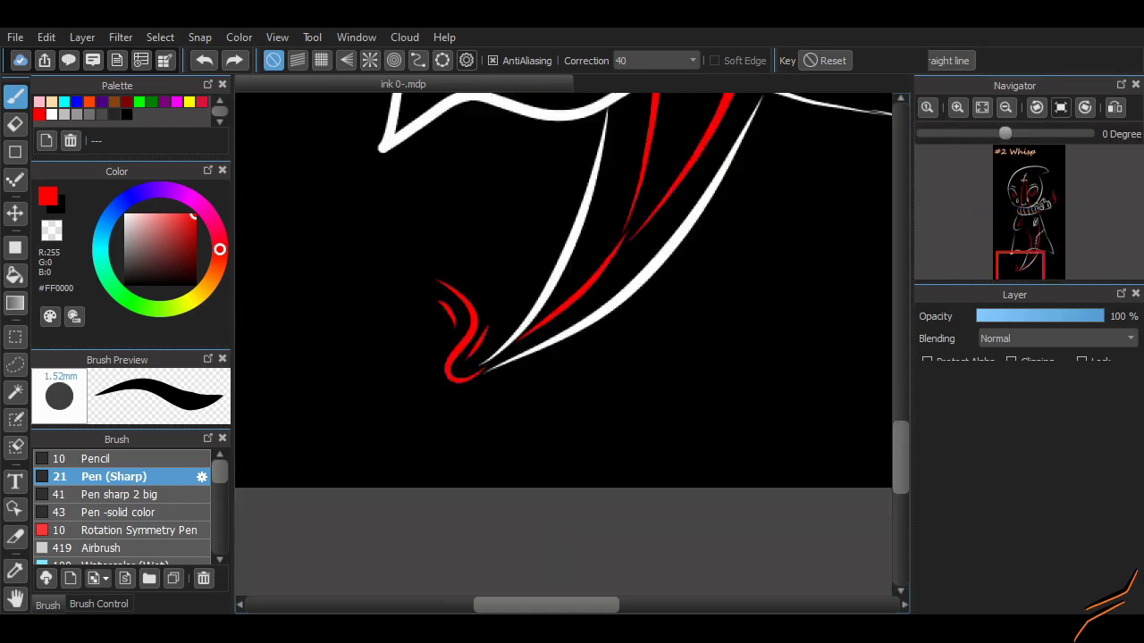
left_click_drag(572, 300, 472, 323)
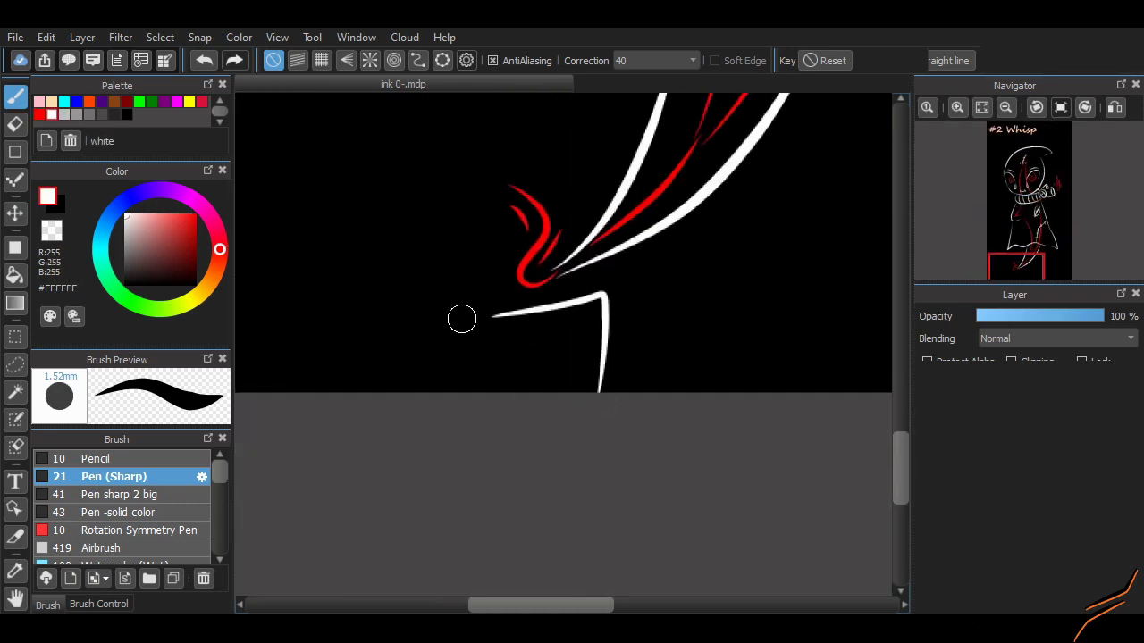
key("ctrl+z")
left_click_drag(375, 312, 554, 325)
key("ctrl+z")
left_click_drag(434, 302, 454, 362)
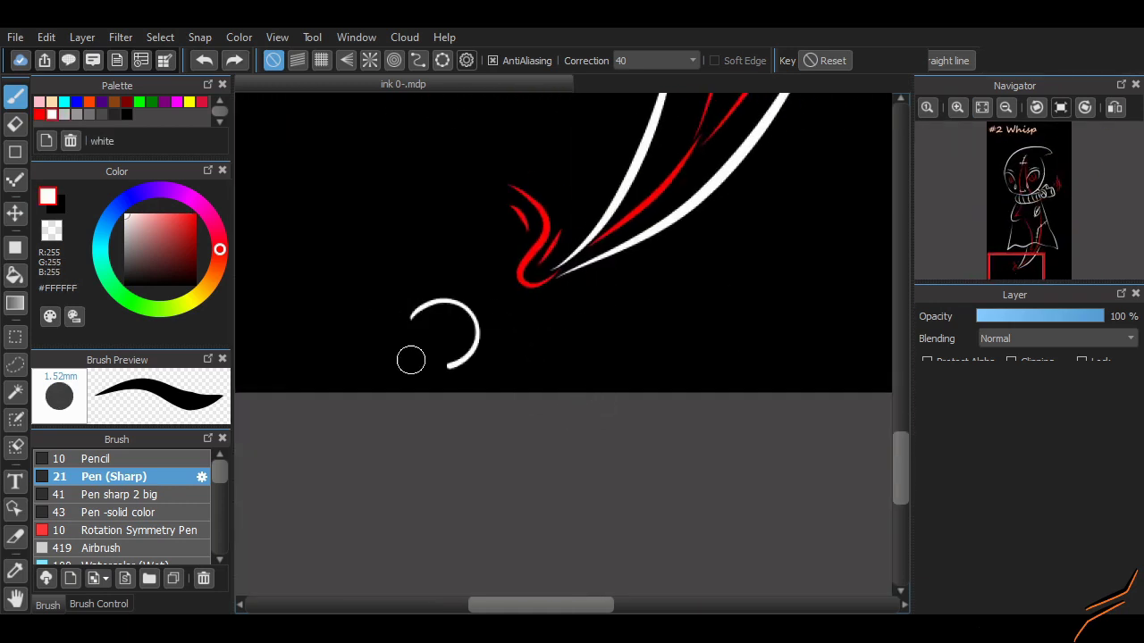
key("ctrl+z")
Draw a white box with scalloped arcs inside and a crescent beside it at the canvas's lower edge, below the tail tip
mouse_move(473, 318)
left_mouse_down()
mouse_move(437, 365)
mouse_move(483, 366)
left_mouse_up()
mouse_move(483, 391)
left_mouse_down()
mouse_move(474, 302)
mouse_move(587, 391)
left_mouse_up()
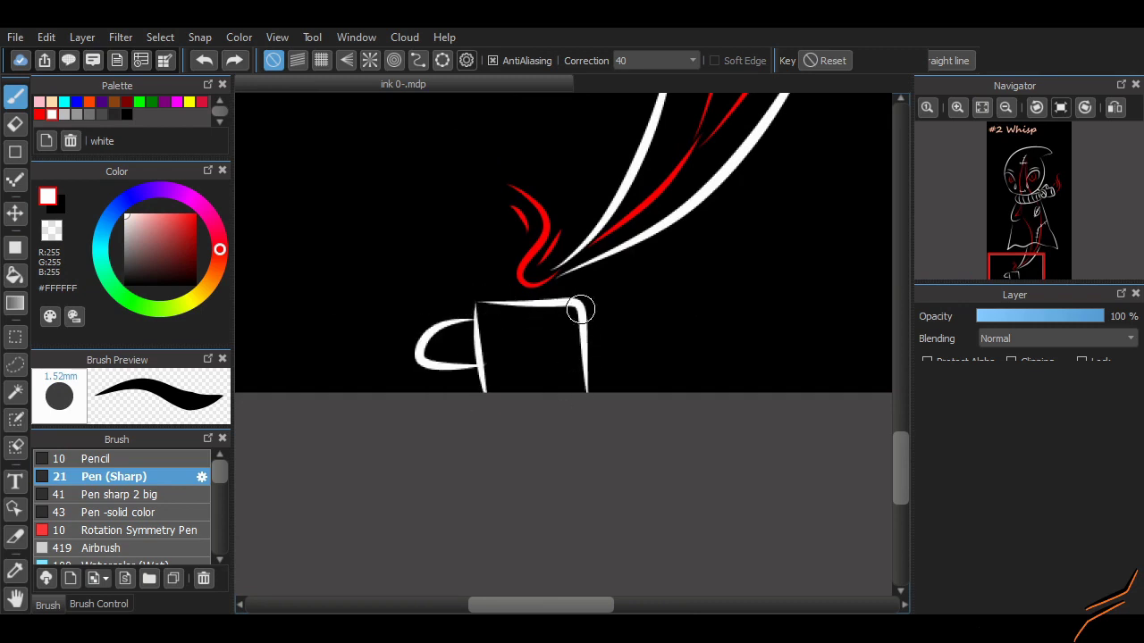
key("ctrl+z")
key("ctrl+z")
left_click_drag(543, 343, 581, 346)
key("ctrl+z")
Draw a white ring around the crescent and a tall slanted slab shape beside it in the canvas's lower-left corner
left_click_drag(446, 304, 416, 395)
scroll(846, 432, "up", 2)
scroll(484, 589, "left", 3)
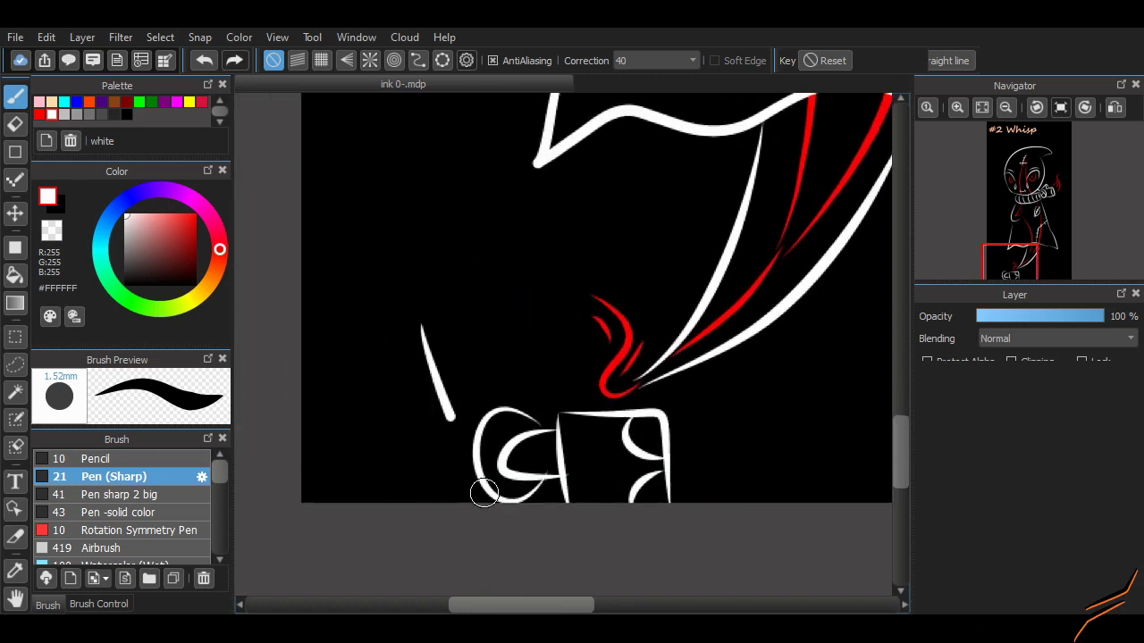
mouse_move(472, 490)
left_mouse_down()
mouse_move(414, 347)
mouse_move(375, 310)
mouse_move(403, 300)
left_mouse_up()
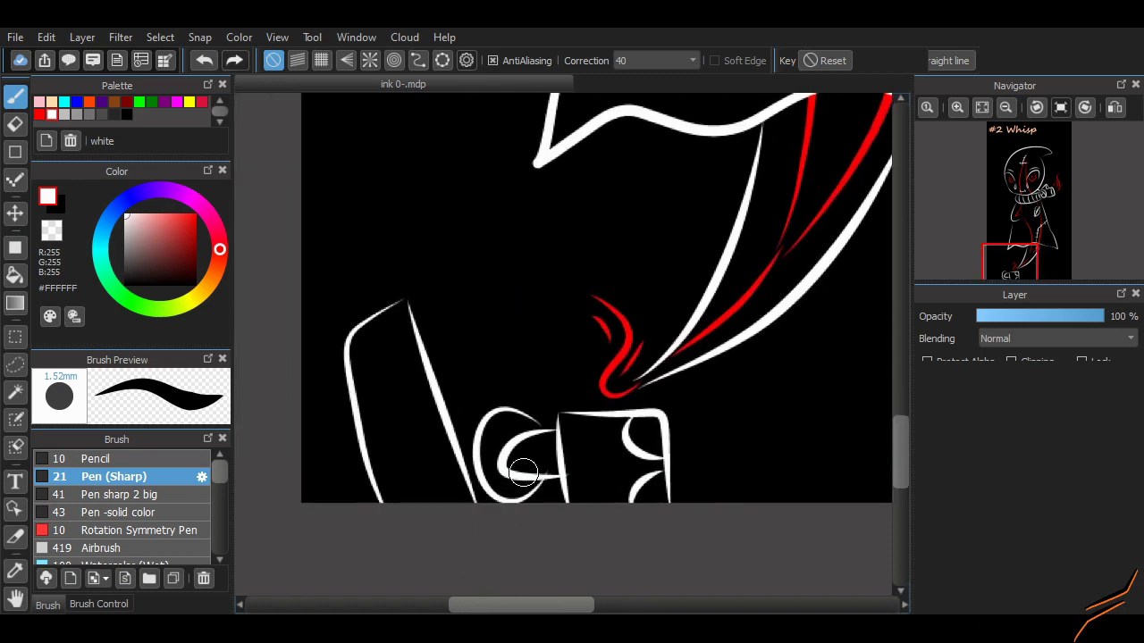
Try a large soft red Airbrush glow over the character's face and chest
scroll(868, 337, "down", 2)
scroll(868, 337, "up", 1)
scroll(868, 337, "up", 2)
scroll(867, 337, "up", 1)
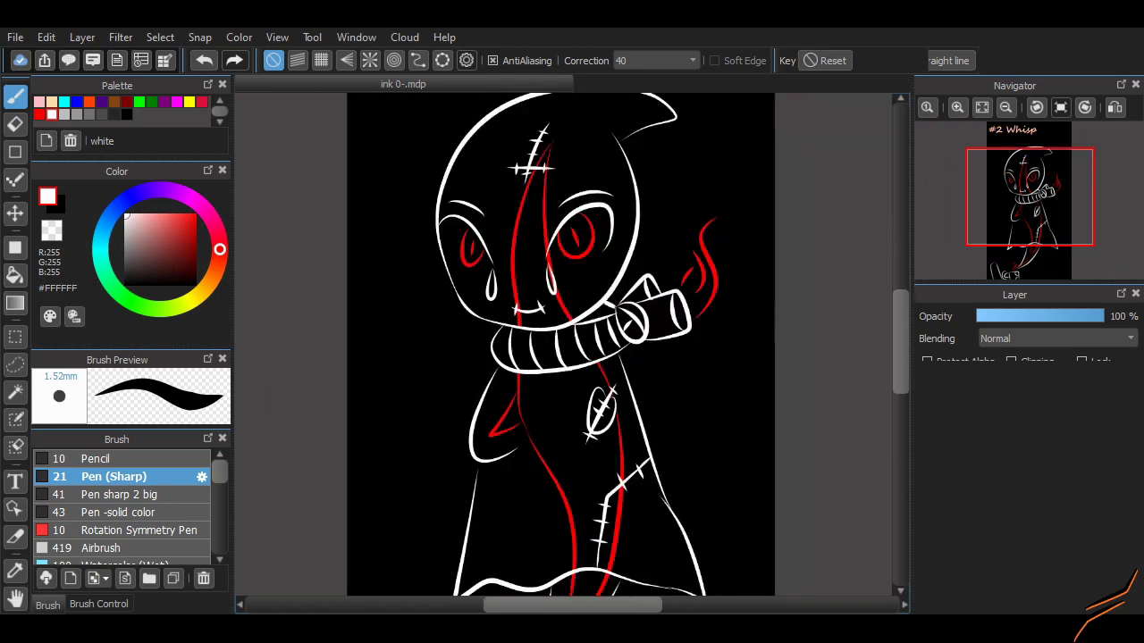
scroll(867, 337, "down", 3)
scroll(868, 337, "up", 3)
left_click(101, 548)
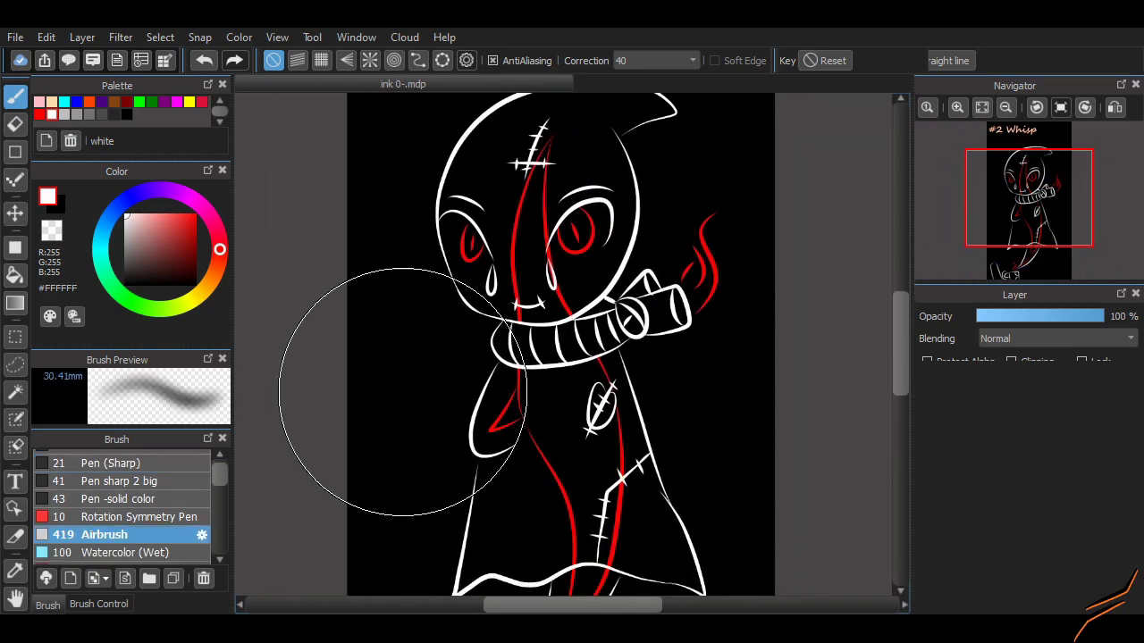
left_click(518, 362, "alt")
left_click_drag(536, 429, 545, 518)
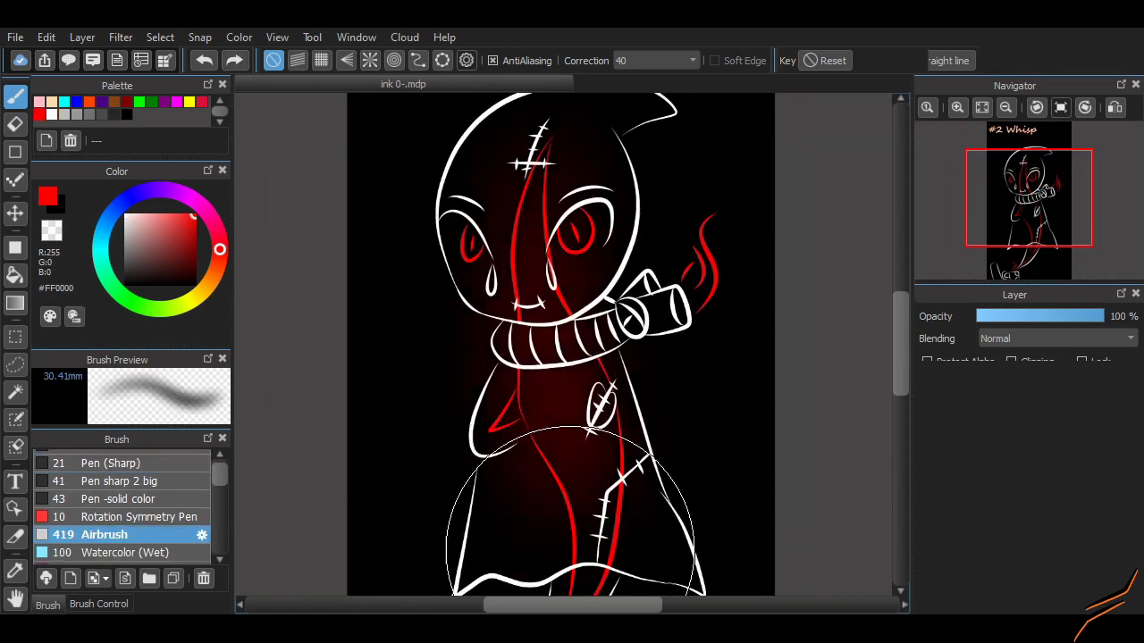
scroll(565, 309, "down", 3)
scroll(564, 308, "up", 3)
key("ctrl+z")
Try shading the face, chest and cloak in red with a smaller Airbrush at 20% opacity
left_click(98, 605)
left_click(168, 466)
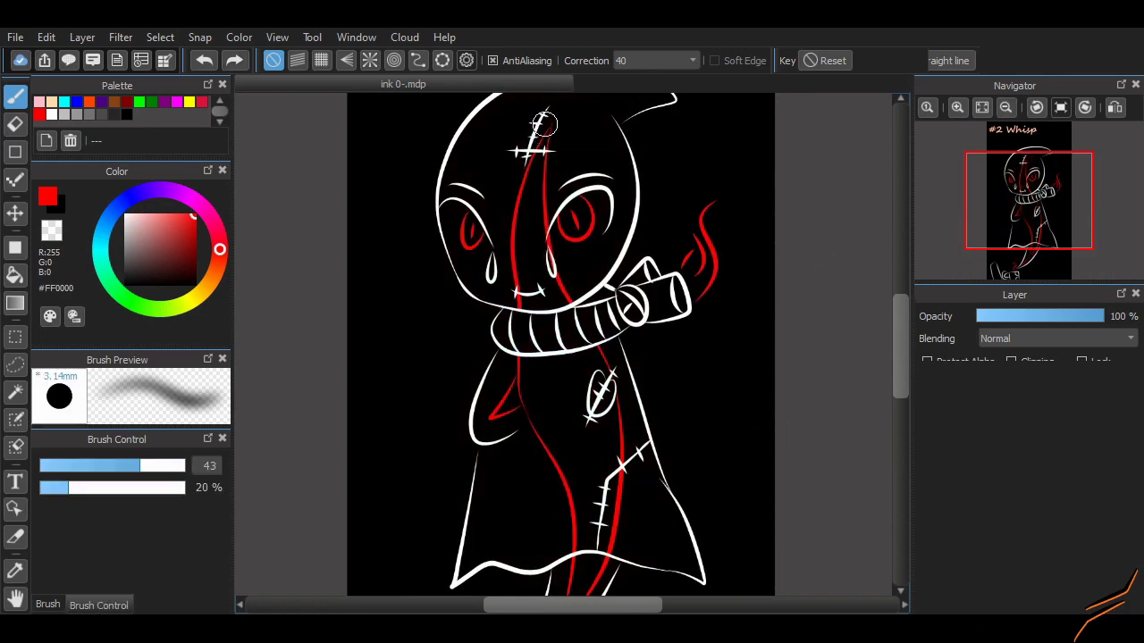
left_click_drag(527, 179, 550, 474)
mouse_move(523, 206)
left_mouse_down()
mouse_move(518, 493)
mouse_move(647, 524)
mouse_move(554, 536)
mouse_move(559, 420)
left_mouse_up()
scroll(876, 354, "down", 3)
scroll(860, 337, "up", 3)
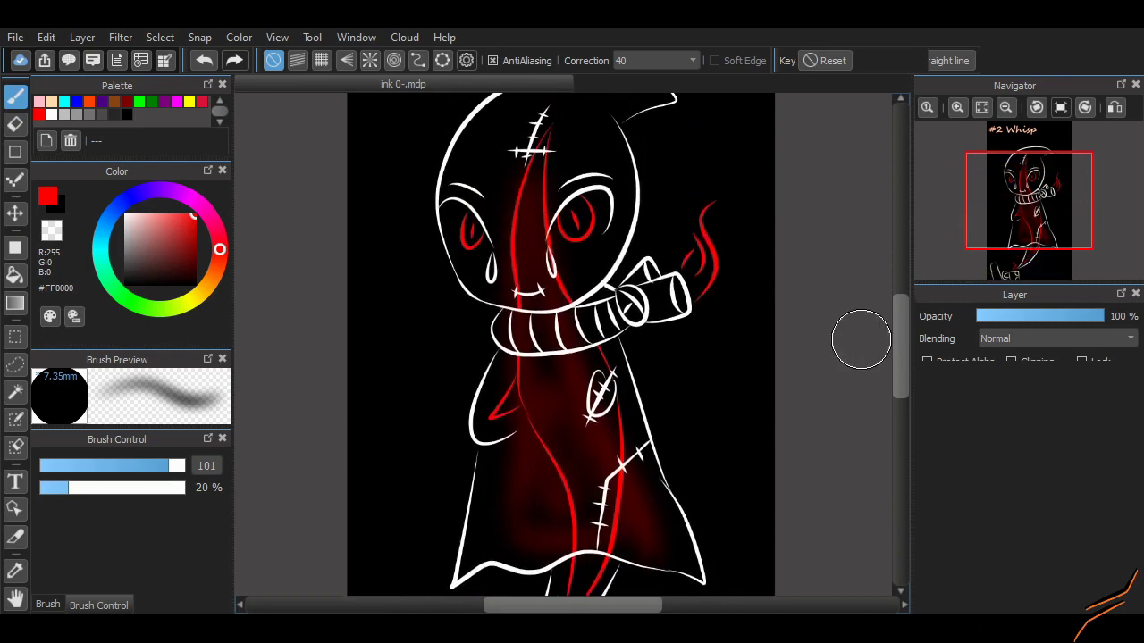
key("ctrl+z")
key("ctrl+z")
key("ctrl+z")
scroll(860, 337, "up", 2)
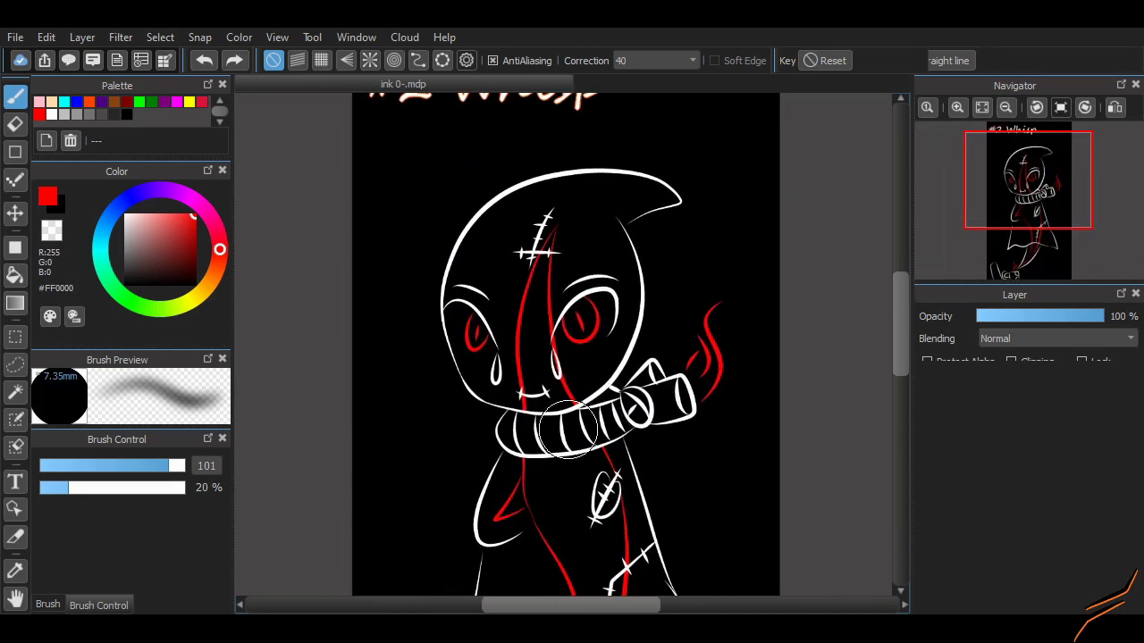
left_click(48, 605)
left_click(114, 476)
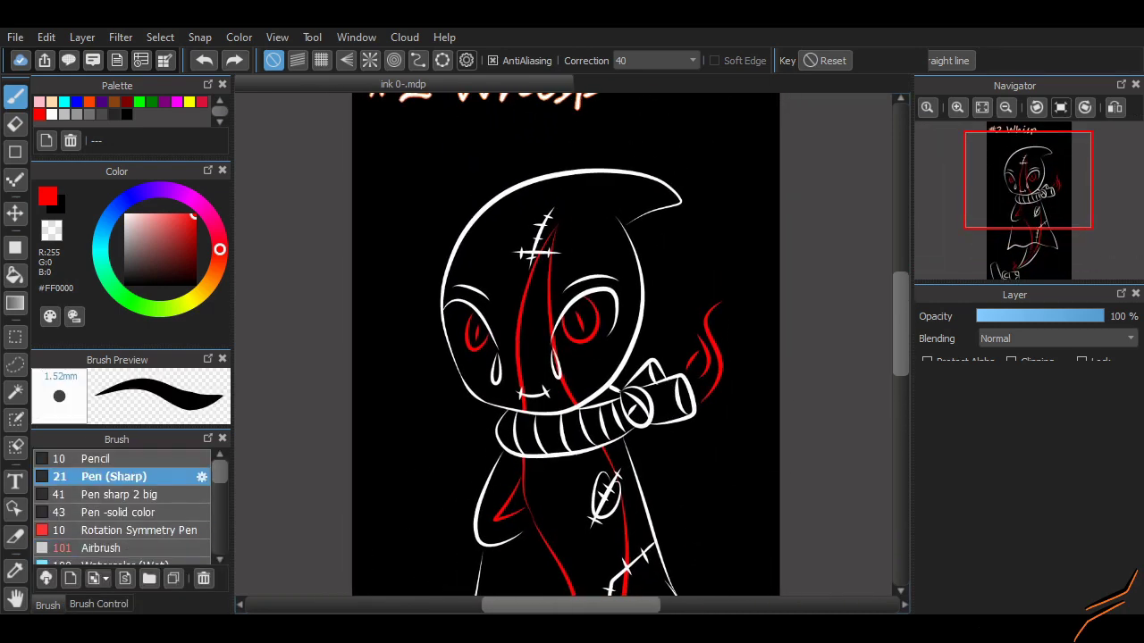
Erase the white teardrops beneath both eyes and return to the Pen (Sharp) brush in red
scroll(565, 344, "down", 3)
scroll(565, 344, "up", 2)
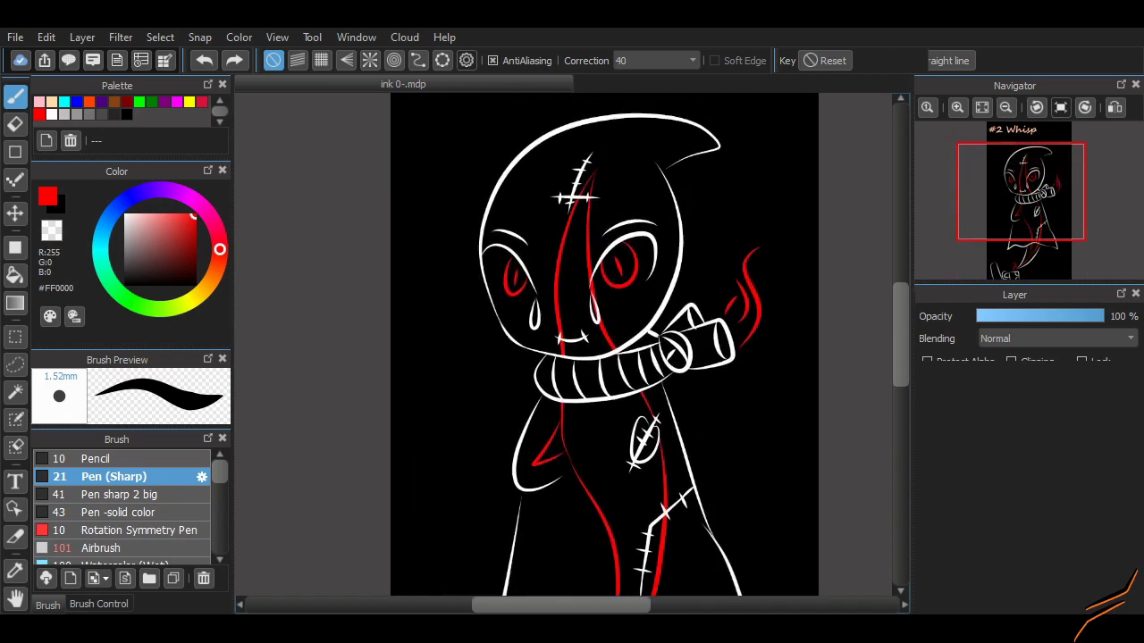
scroll(555, 240, "down", 5)
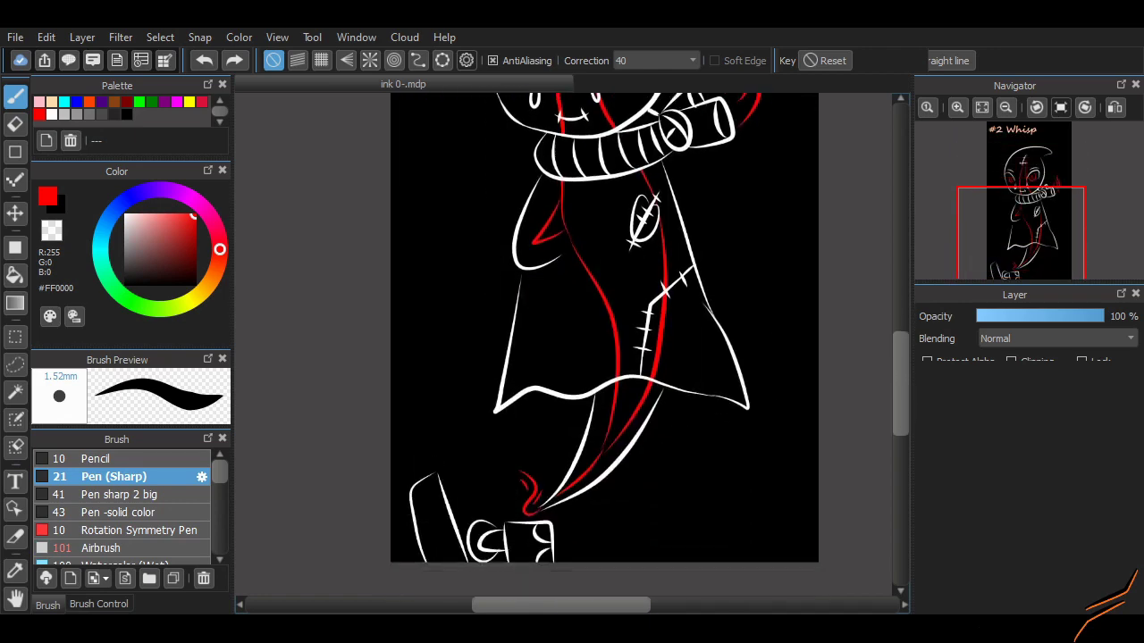
scroll(555, 240, "up", 4)
scroll(555, 240, "up", 3)
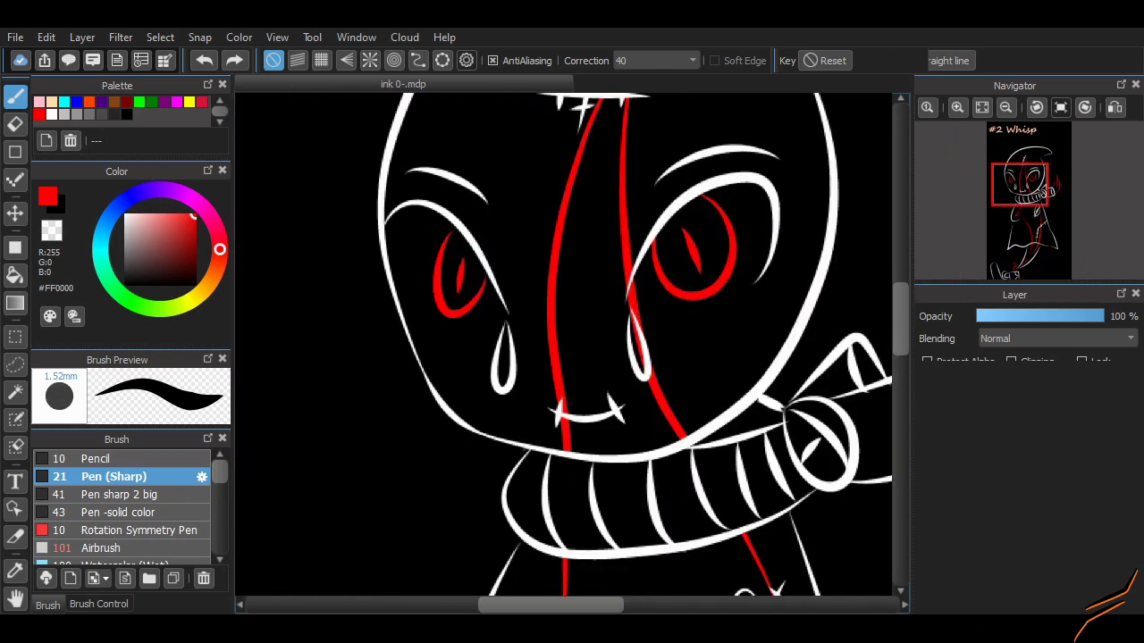
left_click(52, 114)
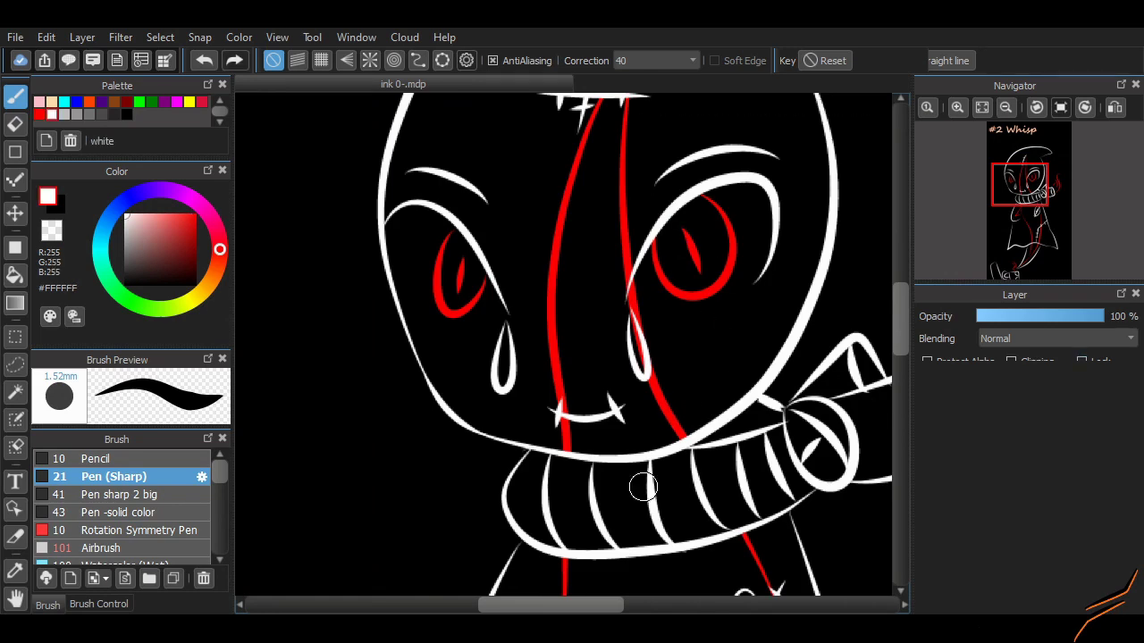
scroll(644, 488, "right", 3)
key("e")
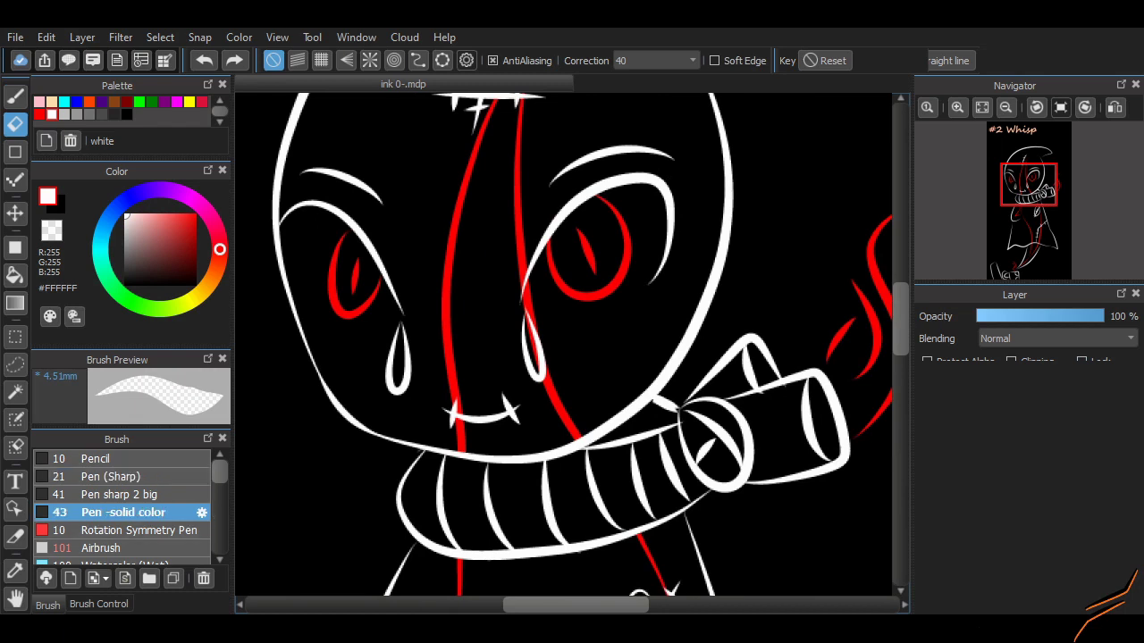
left_click_drag(383, 327, 337, 344)
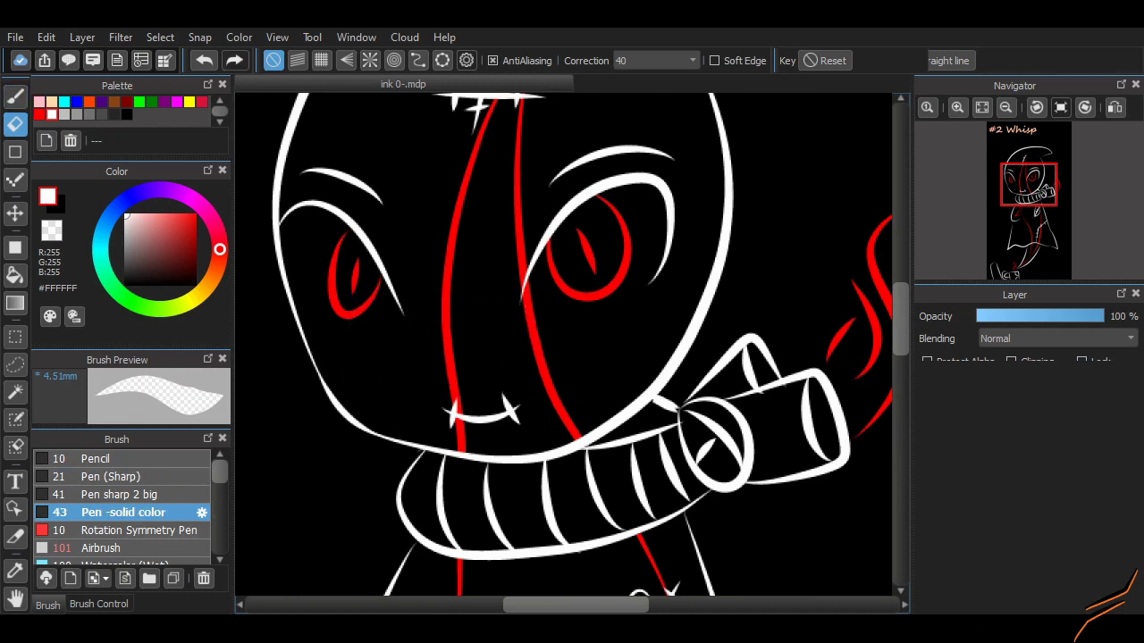
key("b")
left_click(113, 476)
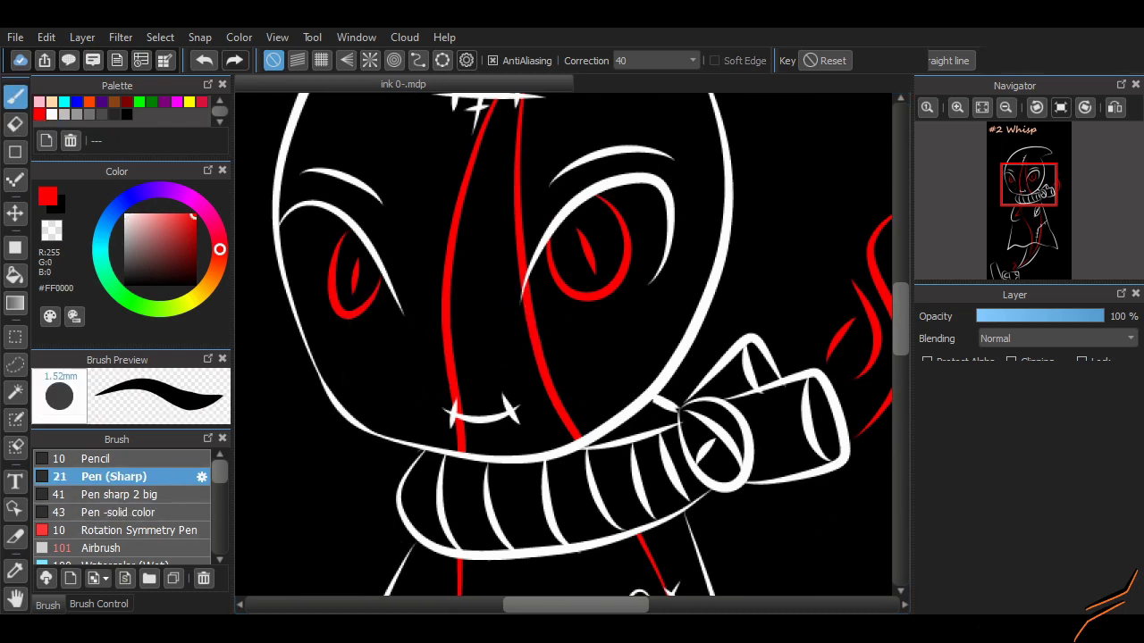
Try a red pointed accent at the outer corner of the larger eye, comparing the face with and without it
mouse_move(654, 174)
left_mouse_down()
mouse_move(704, 192)
mouse_move(673, 239)
left_mouse_up()
key("ctrl+z")
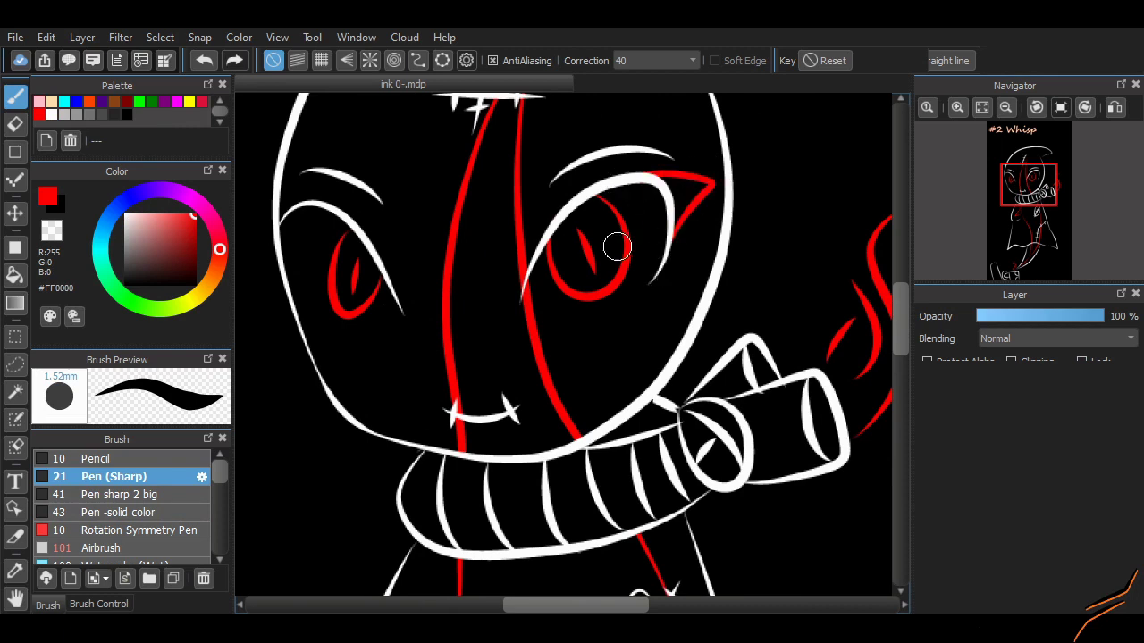
key("ctrl+z")
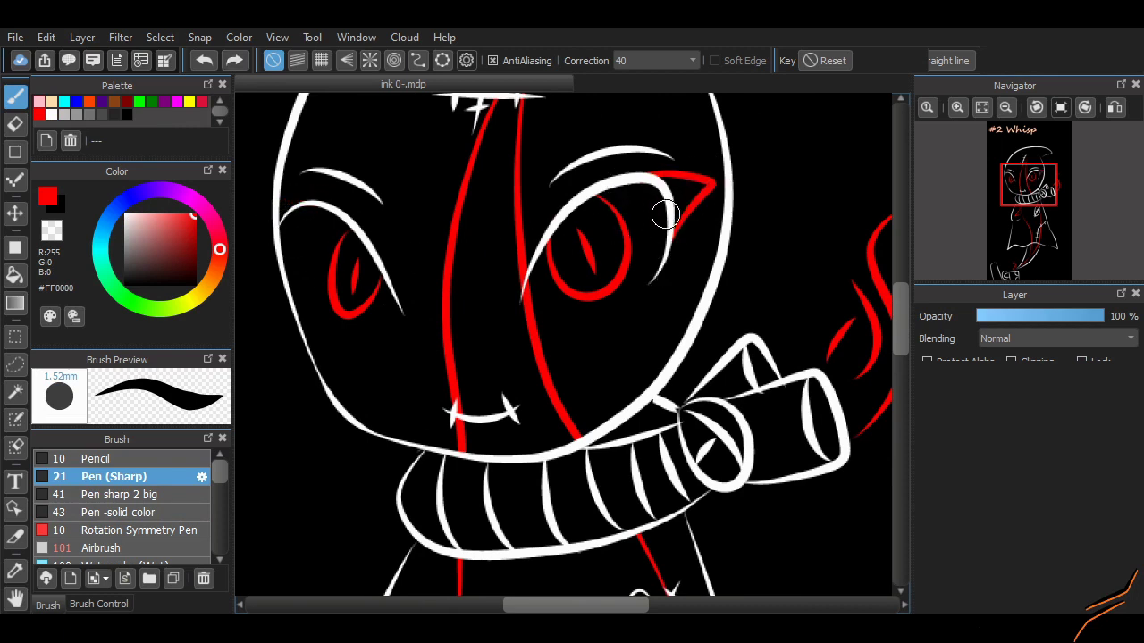
key("ctrl+z")
key("ctrl+y")
key("ctrl+z")
key("ctrl+y")
key("ctrl+z")
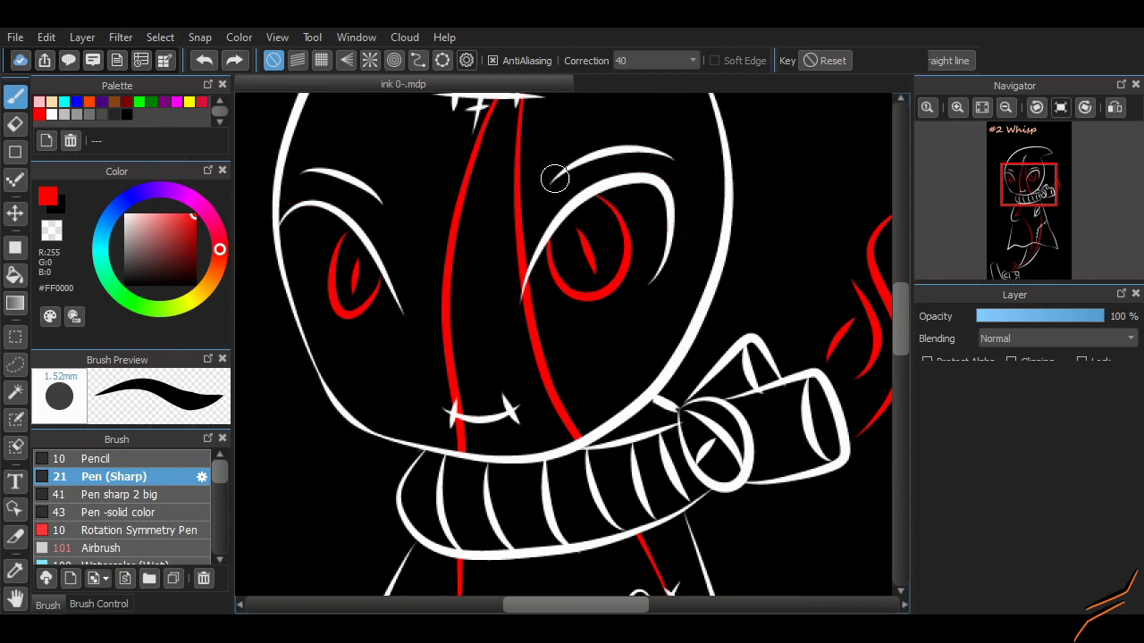
key("ctrl+y")
key("ctrl+z")
key("ctrl+y")
key("ctrl+y")
Examine the character's line art from the hood down to the cloak hem
key("ctrl+minus")
key("ctrl+plus")
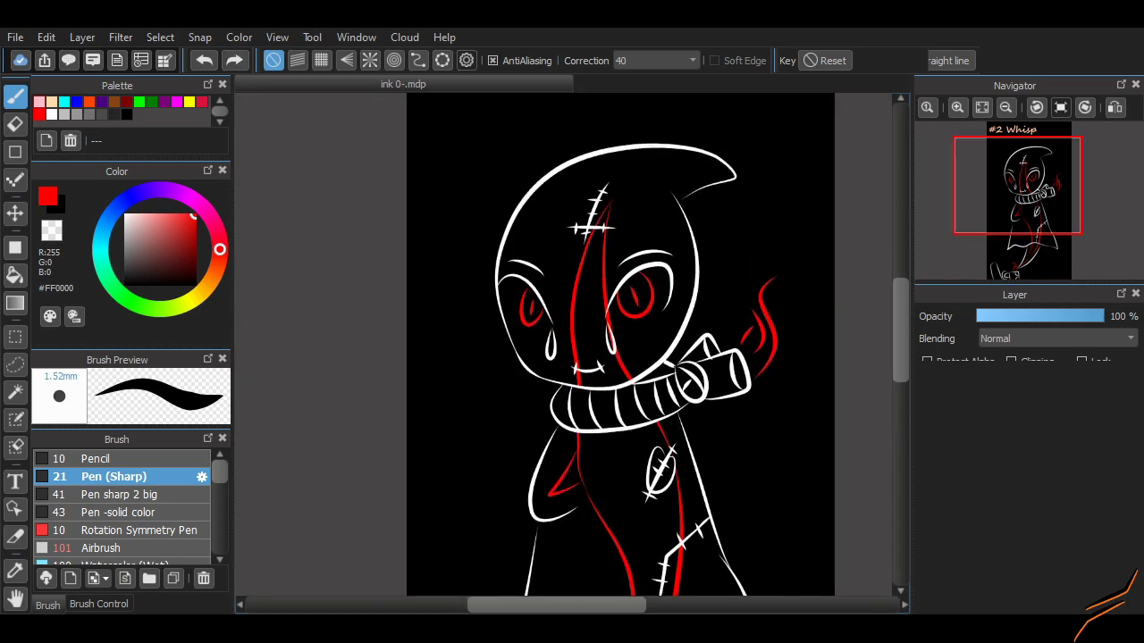
scroll(563, 345, "up", 2)
key("ctrl+plus")
scroll(563, 345, "down", 8)
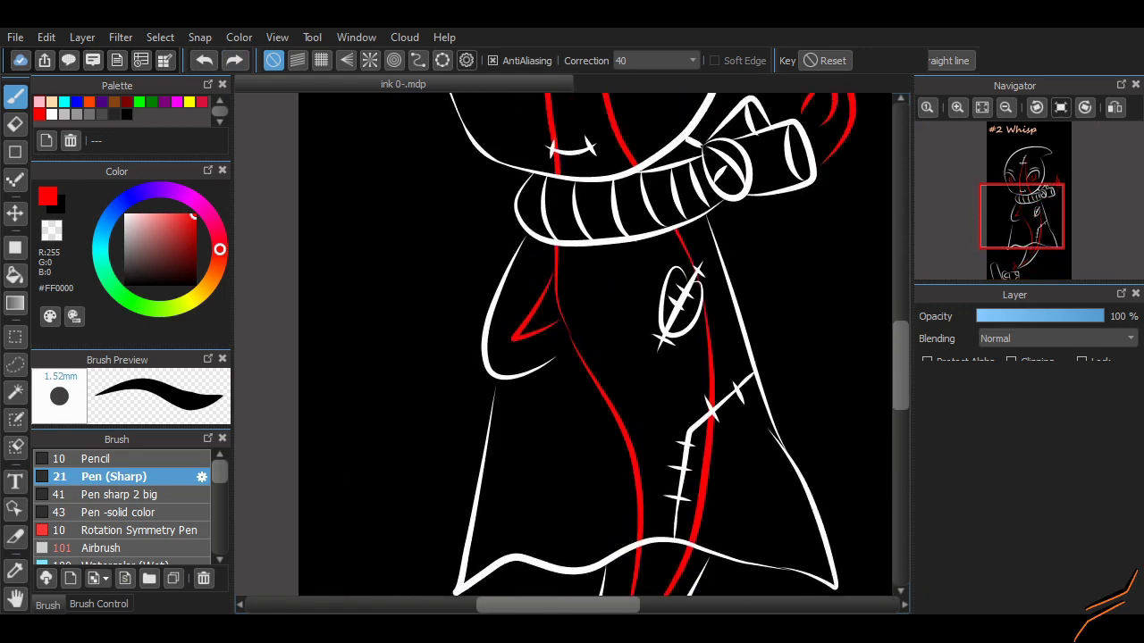
scroll(563, 345, "down", 1)
scroll(563, 345, "up", 5)
scroll(563, 345, "down", 5)
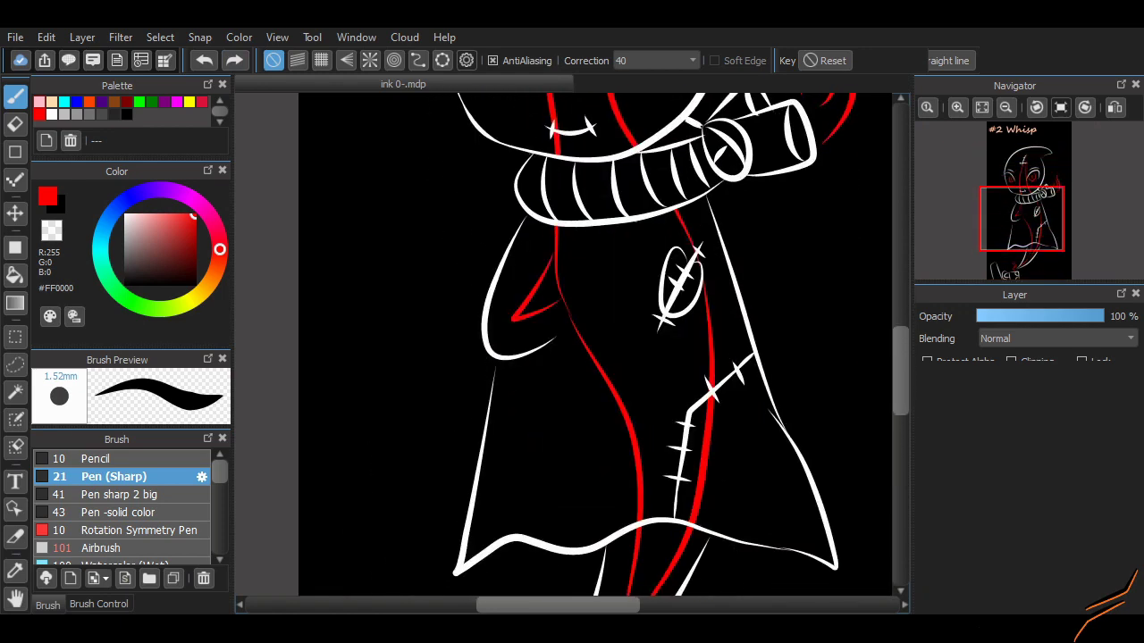
scroll(563, 345, "down", 3)
scroll(563, 345, "up", 8)
Try dimming the red line layer to 57% opacity, then restore it to 100%
left_click(1037, 316)
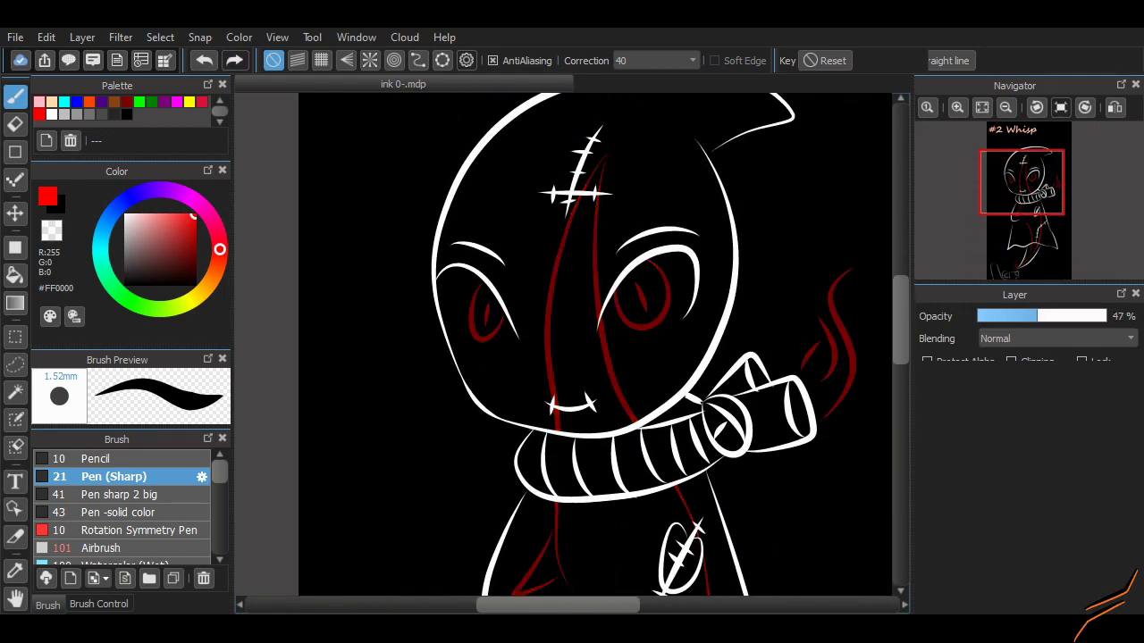
mouse_move(1037, 317)
left_mouse_down()
mouse_move(1019, 316)
mouse_move(1050, 317)
left_mouse_up()
key("ctrl+minus")
key("ctrl+minus")
key("ctrl+plus")
scroll(572, 345, "down", 5)
scroll(572, 345, "up", 4)
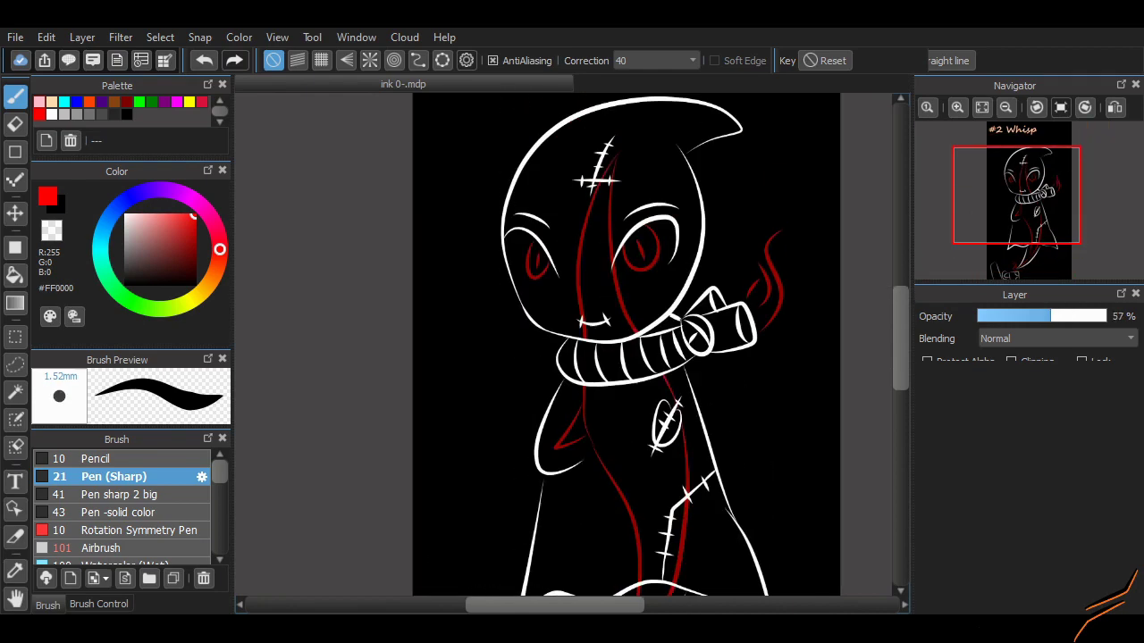
left_click(1104, 316)
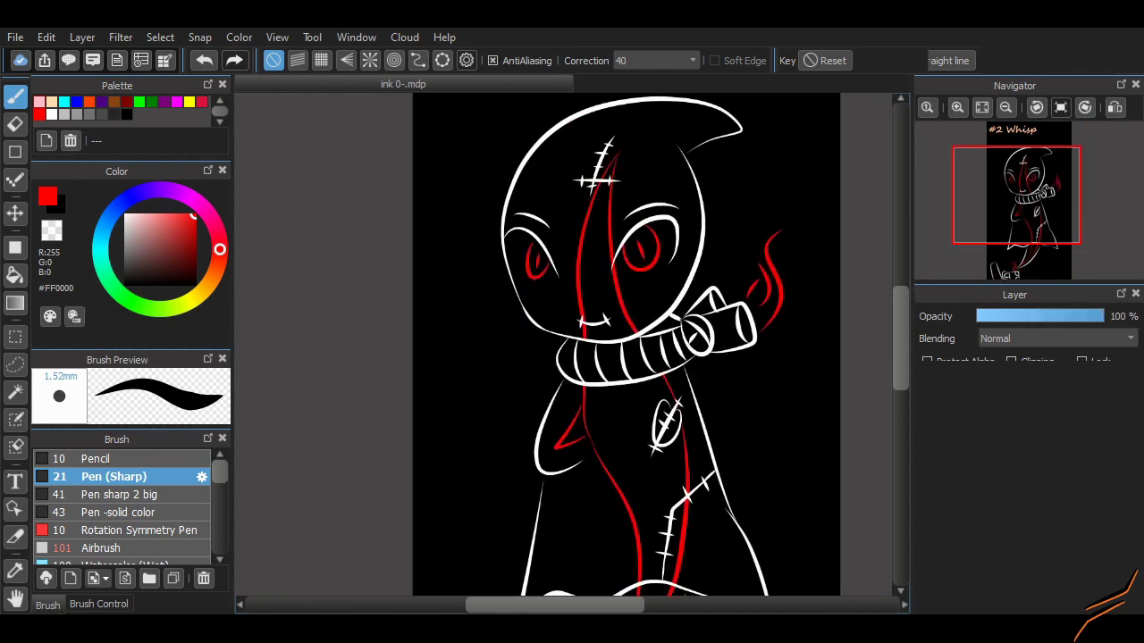
Lasso-select the areas around both eyes and the flame at the scarf end
key("ctrl+plus")
key("m")
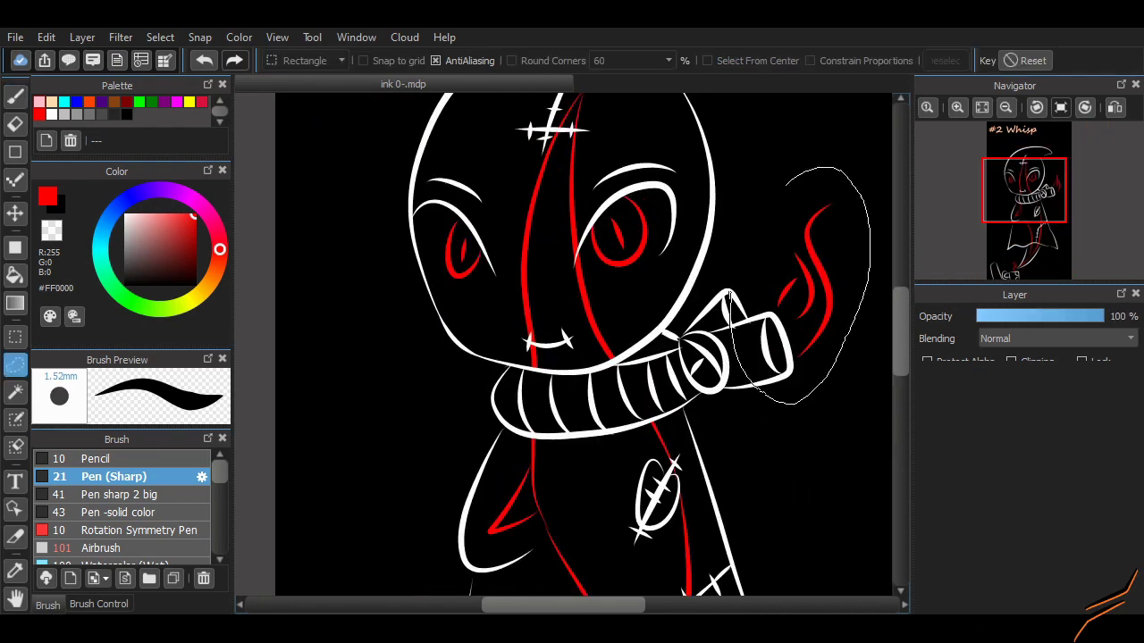
left_click_drag(728, 295, 683, 287)
left_click_drag(460, 179, 454, 184)
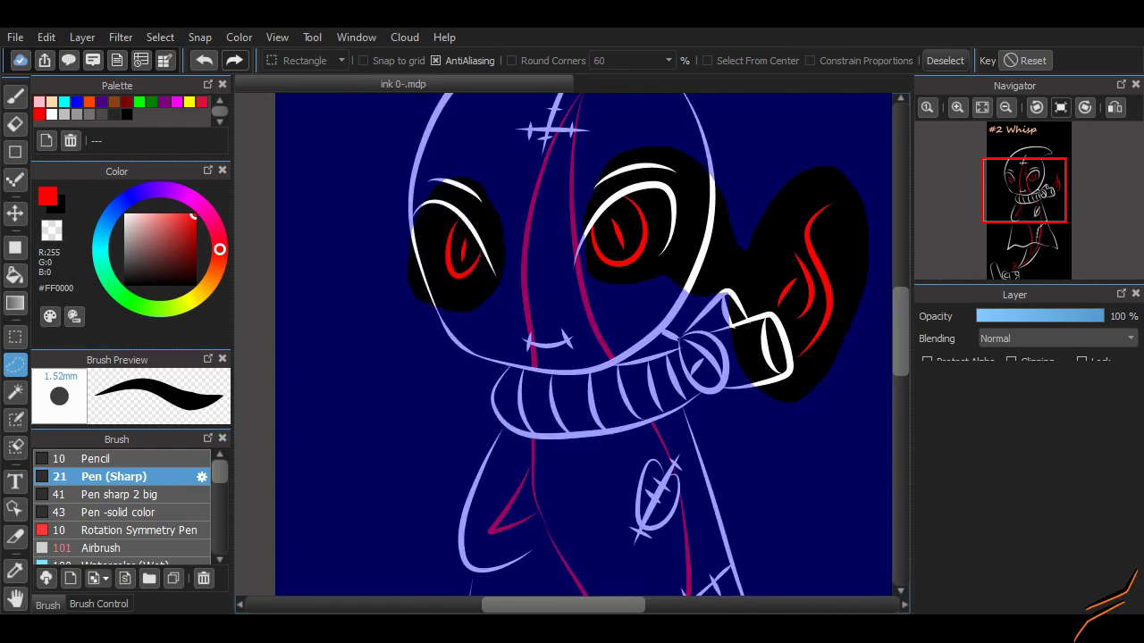
Try keeping the eyes and scarf flame bright while dimming the remaining red lines to 57% opacity
key("ctrl+minus")
key("v")
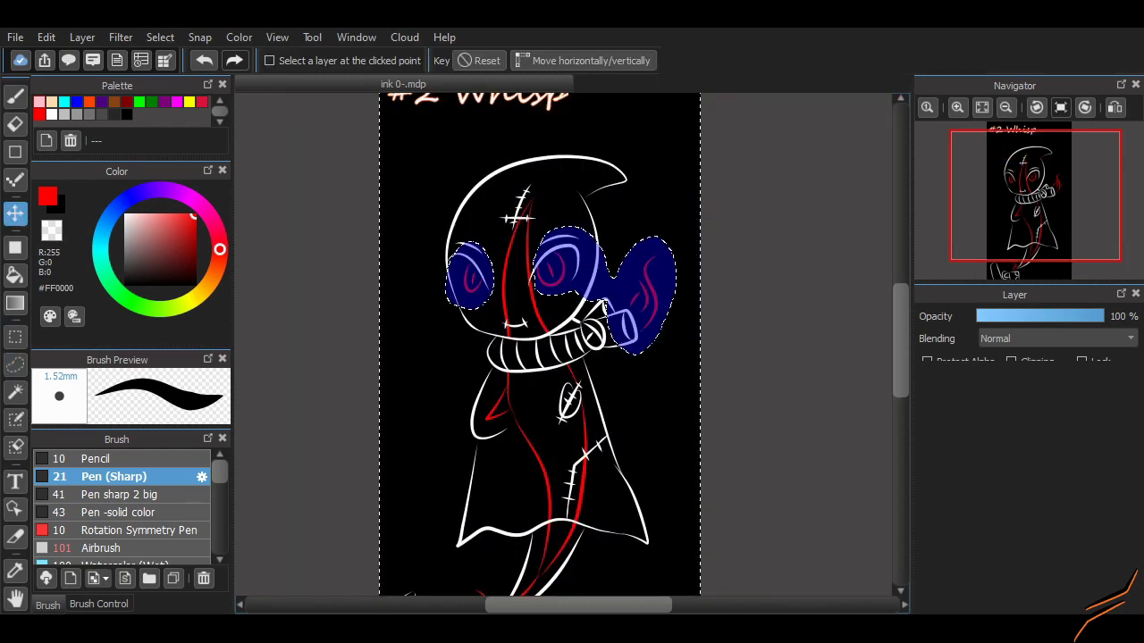
key("ctrl+d")
left_click_drag(1023, 315, 1051, 316)
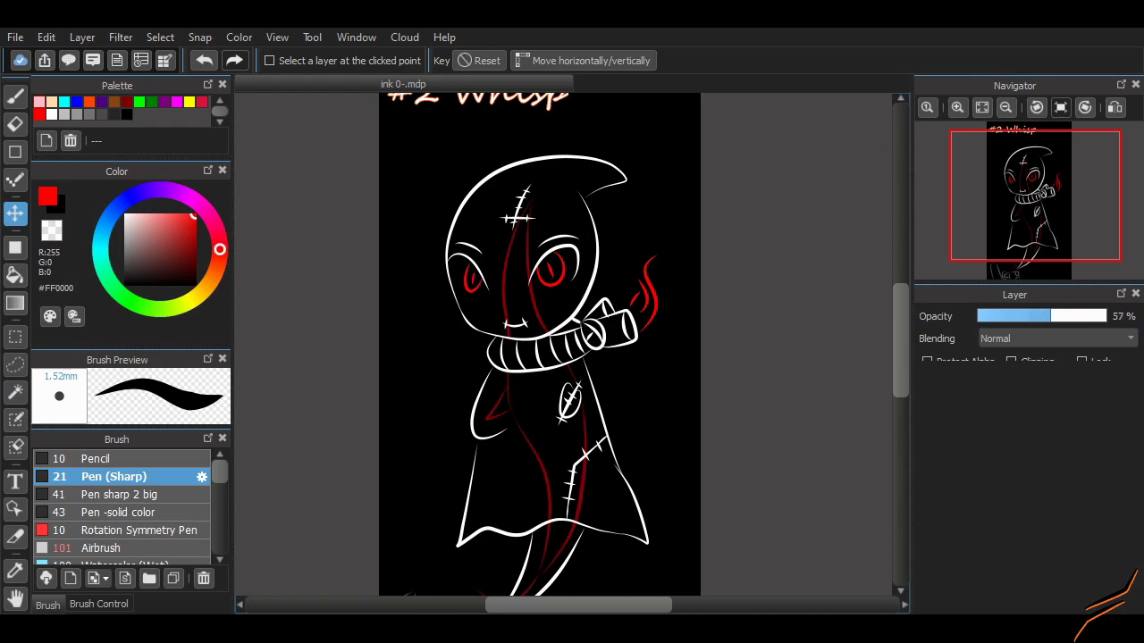
scroll(540, 346, "down", 1)
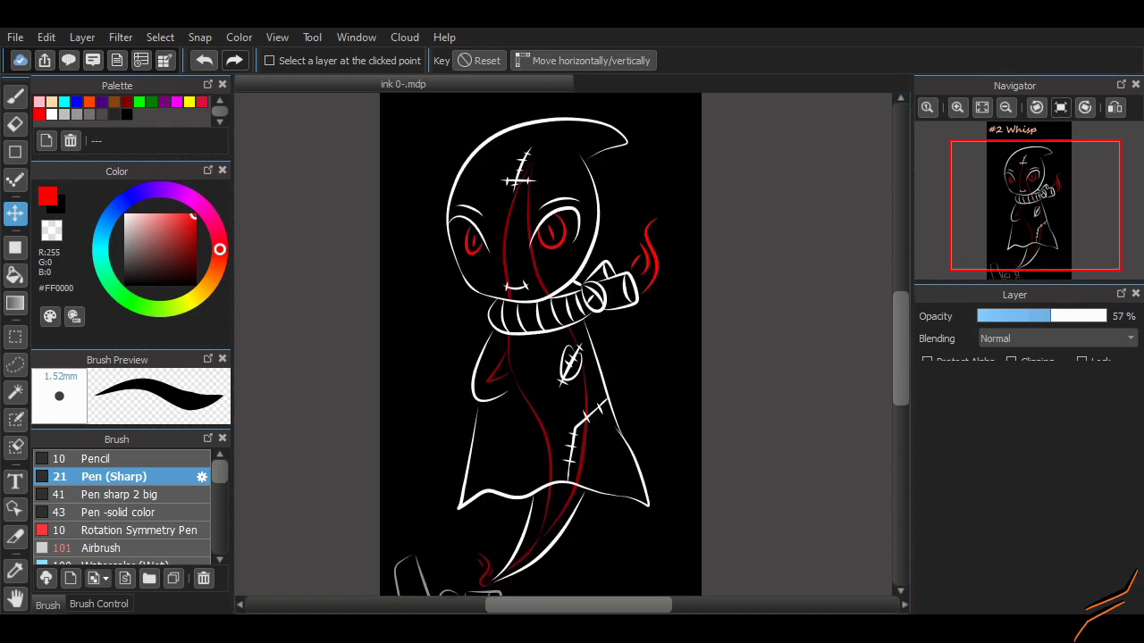
scroll(540, 346, "down", 2)
scroll(540, 346, "up", 4)
scroll(540, 346, "down", 3)
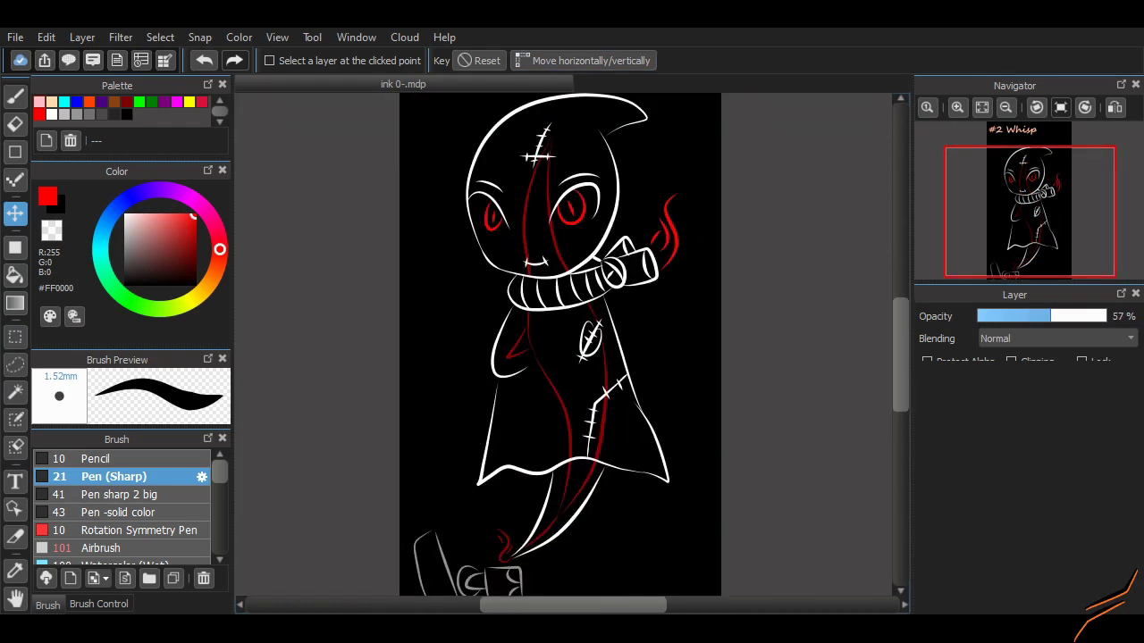
scroll(540, 346, "up", 2)
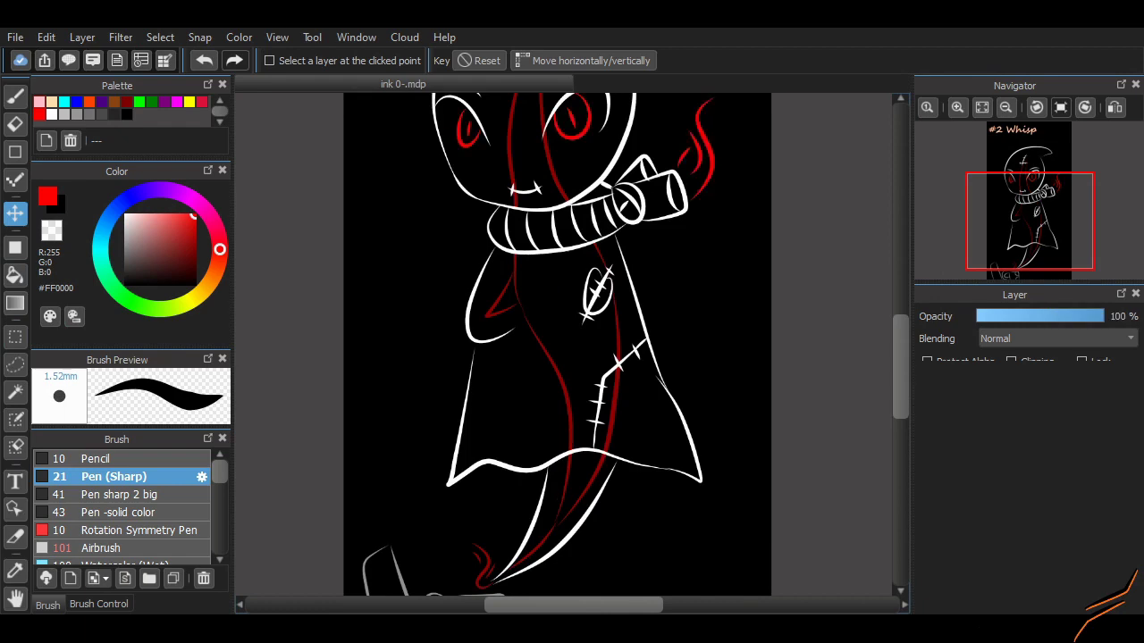
scroll(572, 344, "down", 3)
scroll(572, 344, "up", 3)
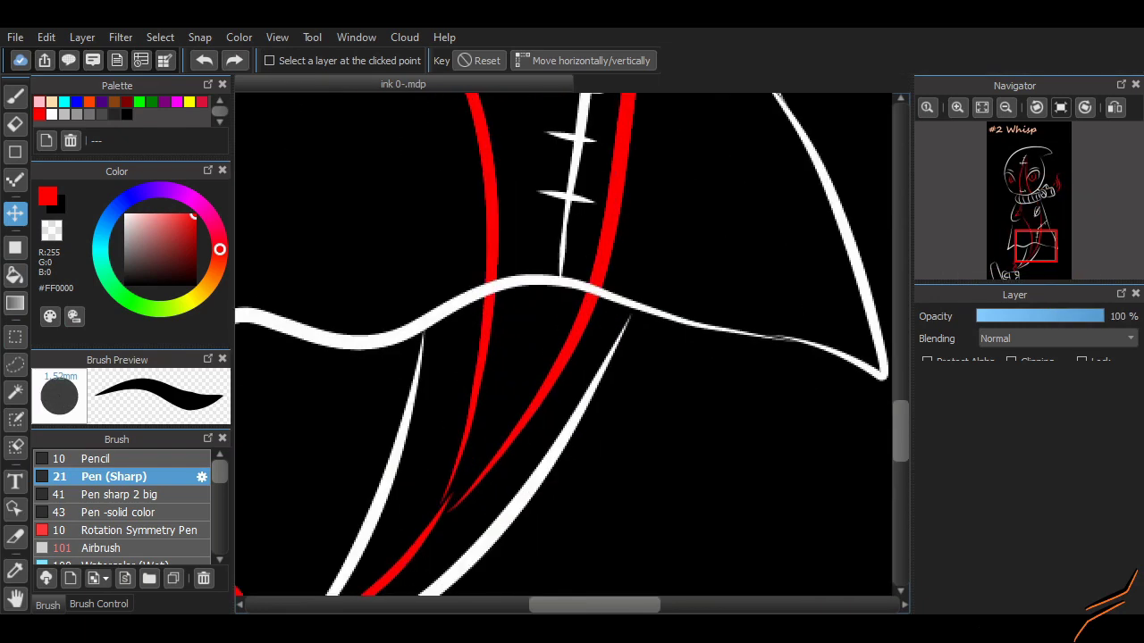
Add the tail below the cloak hem and its small red flame to the existing lasso selection
key("m")
scroll(572, 344, "down", 2)
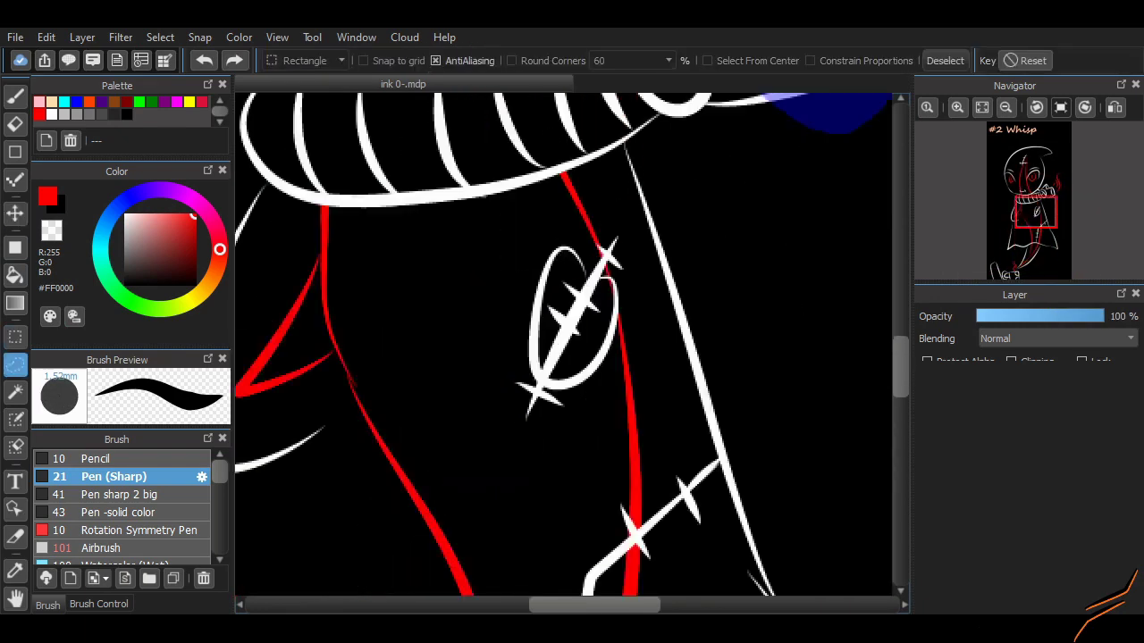
scroll(572, 344, "up", 2)
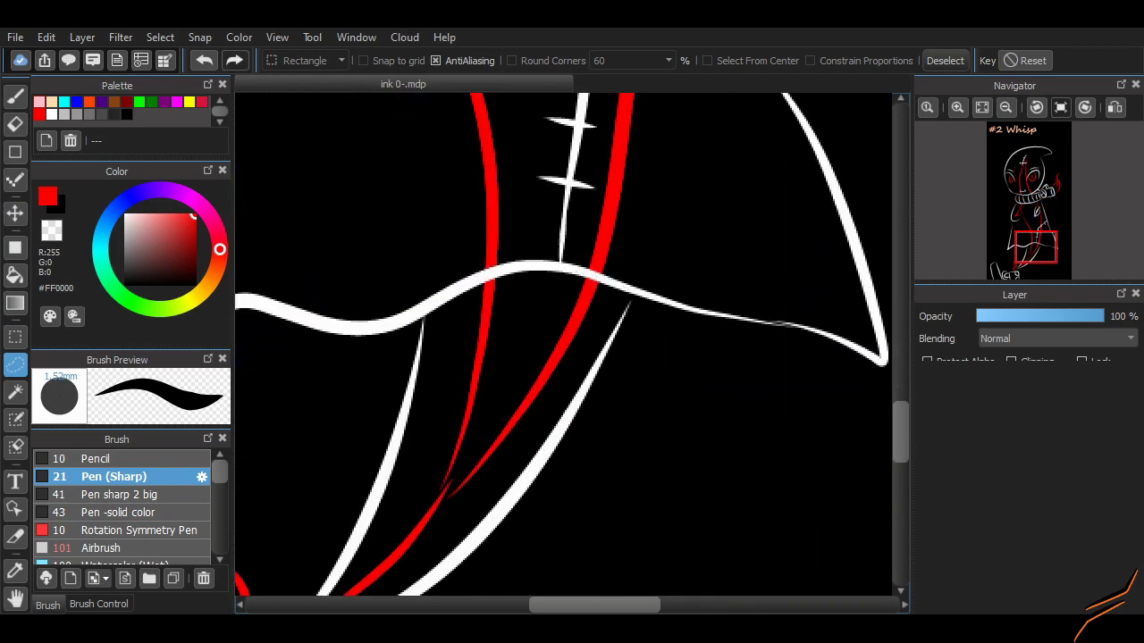
scroll(572, 345, "down", 4)
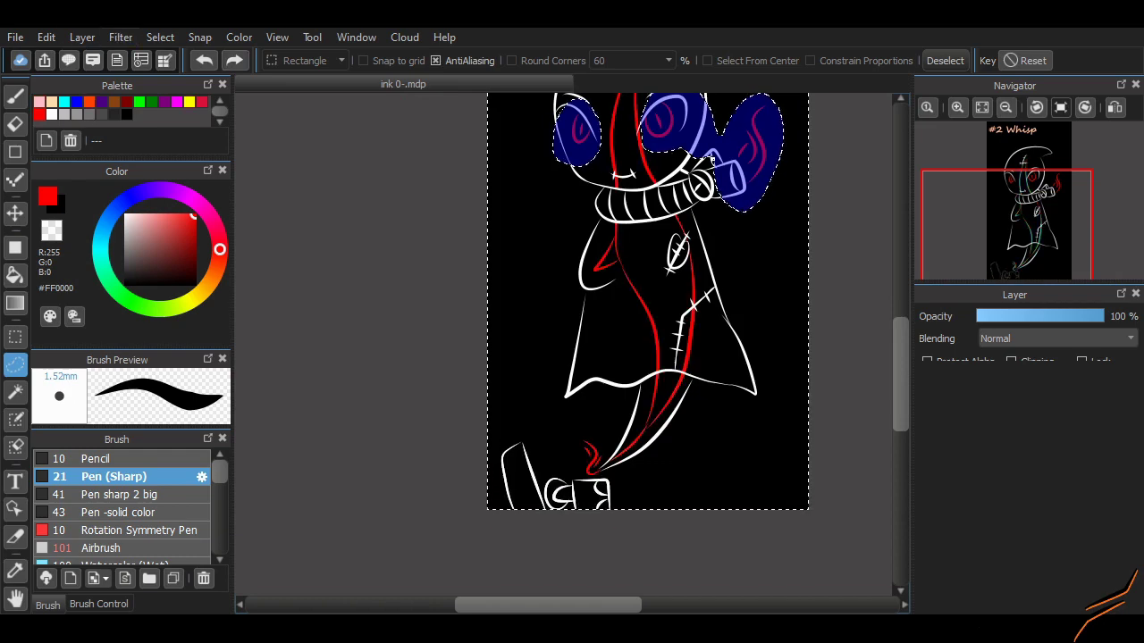
key("ctrl+shift+i")
scroll(577, 325, "up", 2)
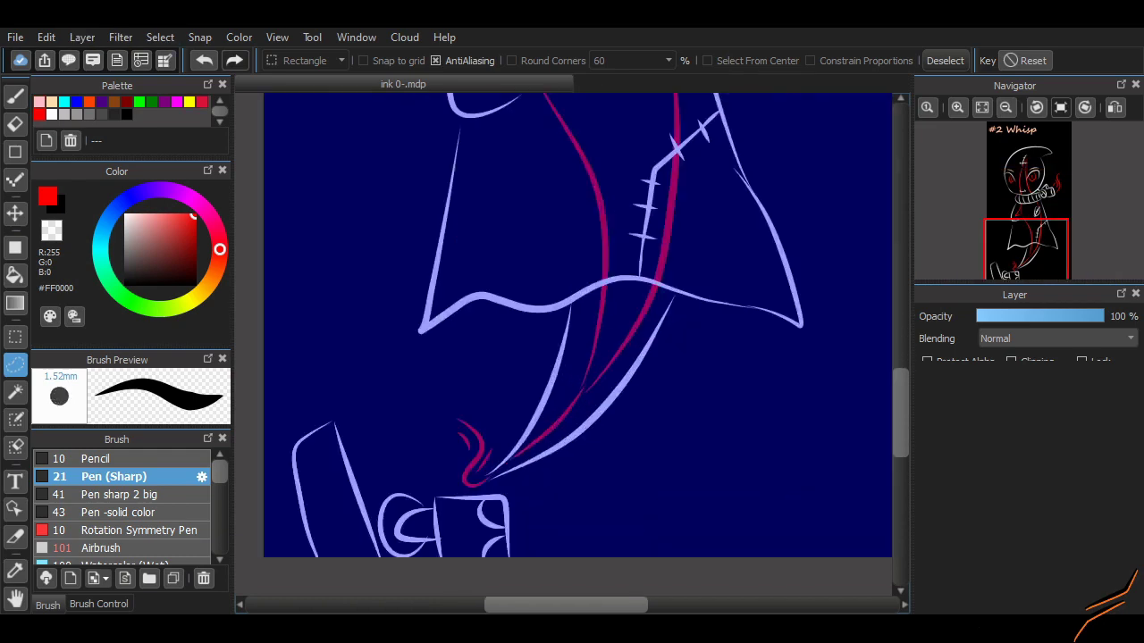
scroll(577, 325, "up", 3)
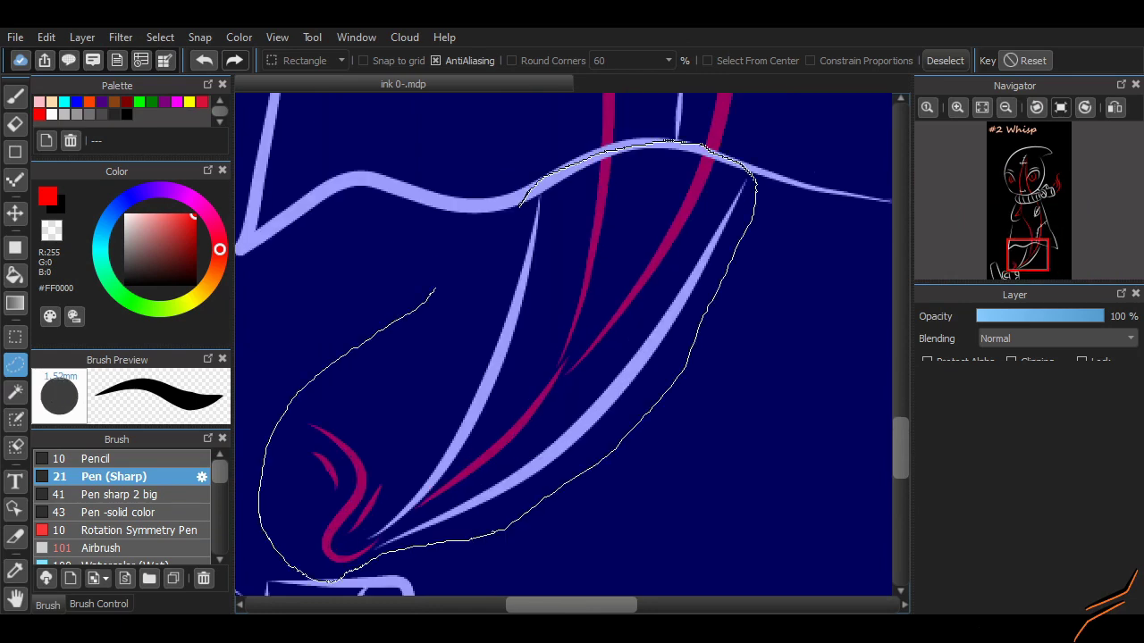
left_click_drag(435, 288, 527, 203)
scroll(577, 344, "down", 5)
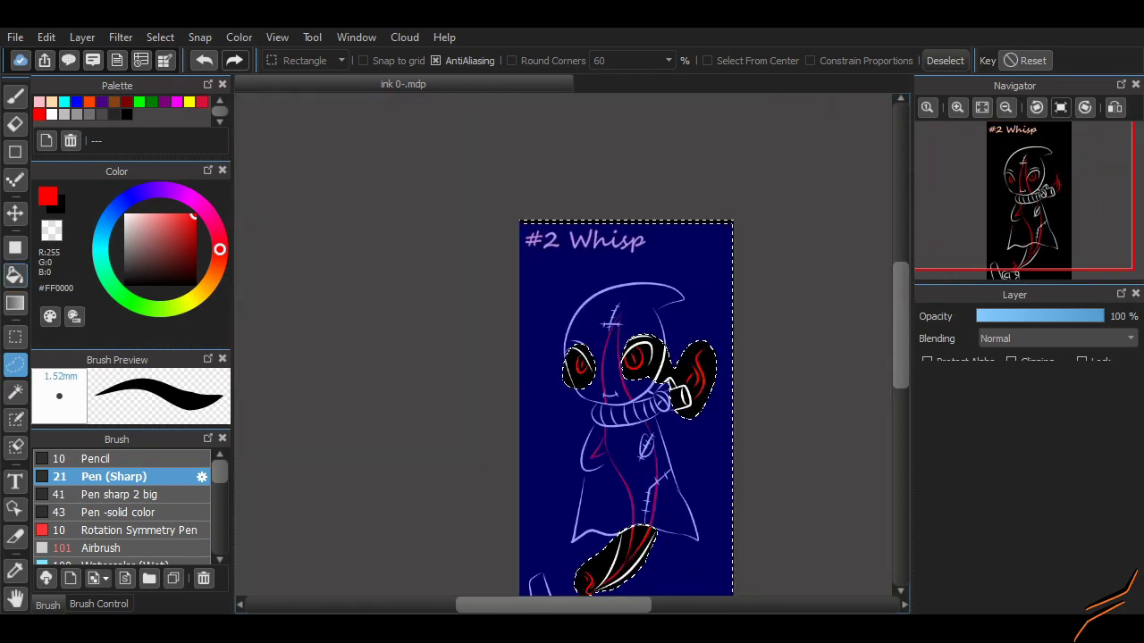
key("m")
scroll(633, 345, "up", 2)
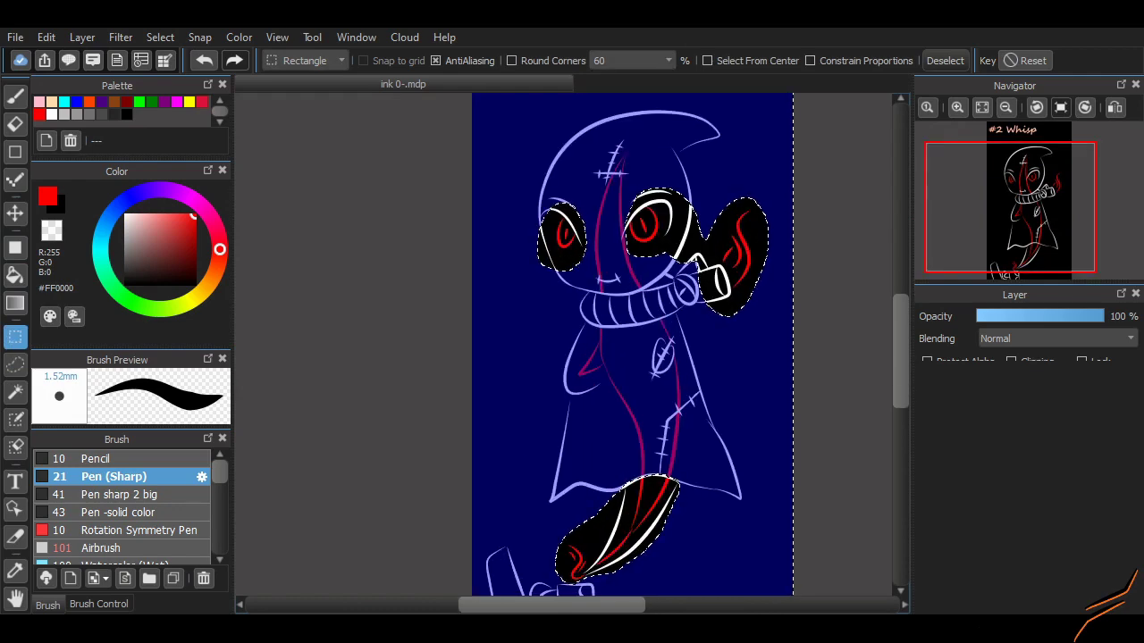
Invert the selection to clear everything outside the eyes, flames and tail, deselect, and dim the other red line layer to 51% opacity
key("ctrl+i")
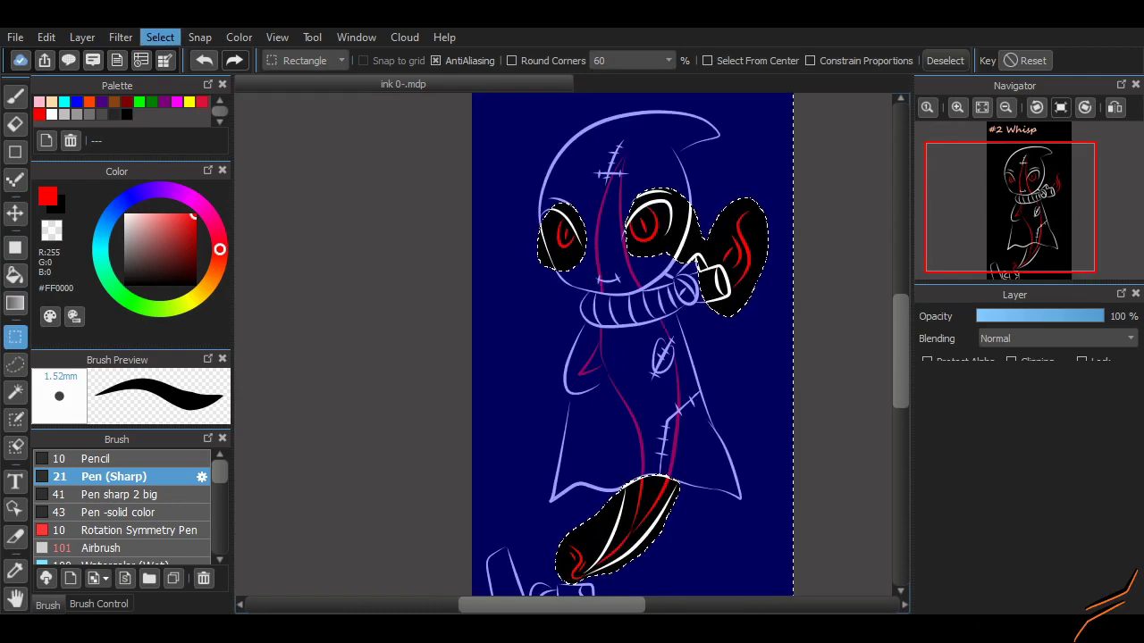
key("v")
key("Delete")
key("ctrl+d")
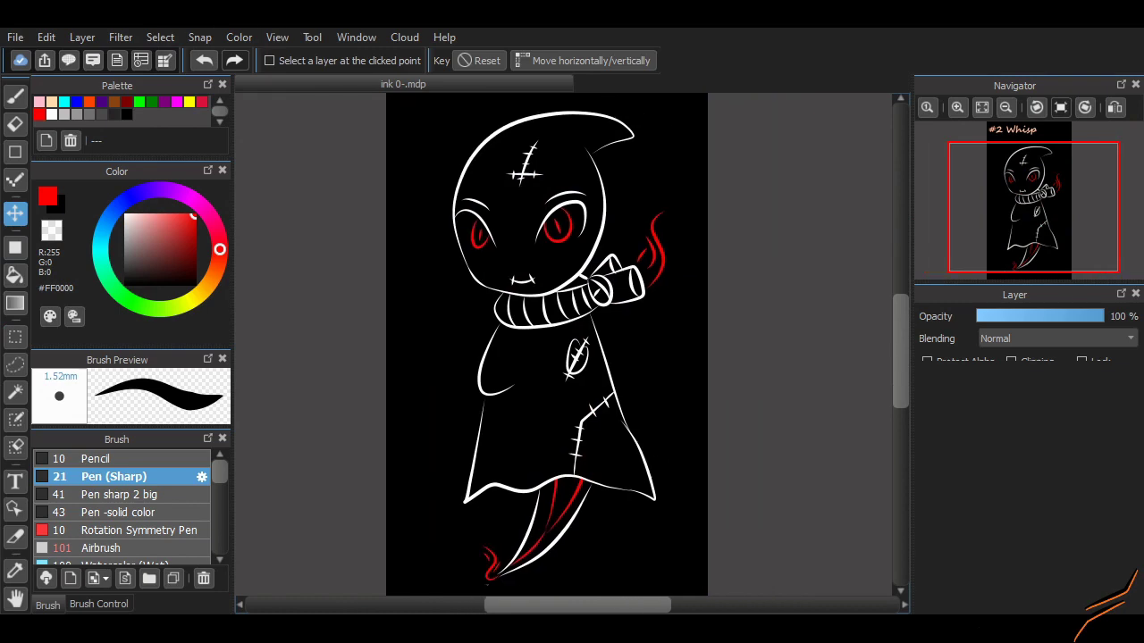
key("ctrl+z")
scroll(593, 344, "down", 3)
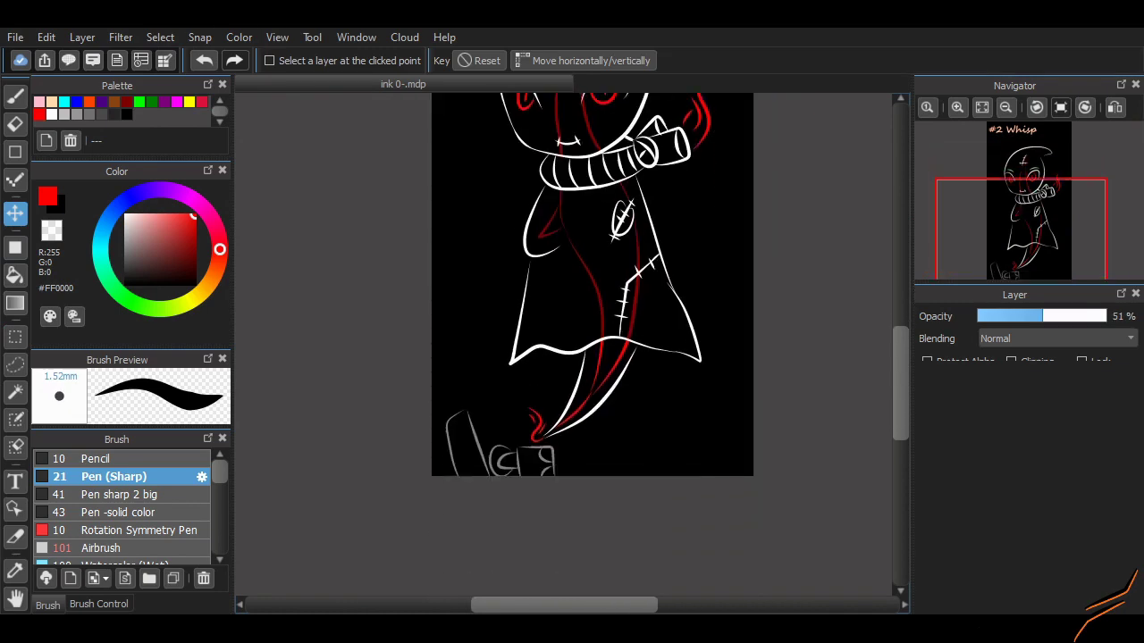
scroll(593, 344, "up", 5)
scroll(592, 344, "down", 1)
key("ctrl+z")
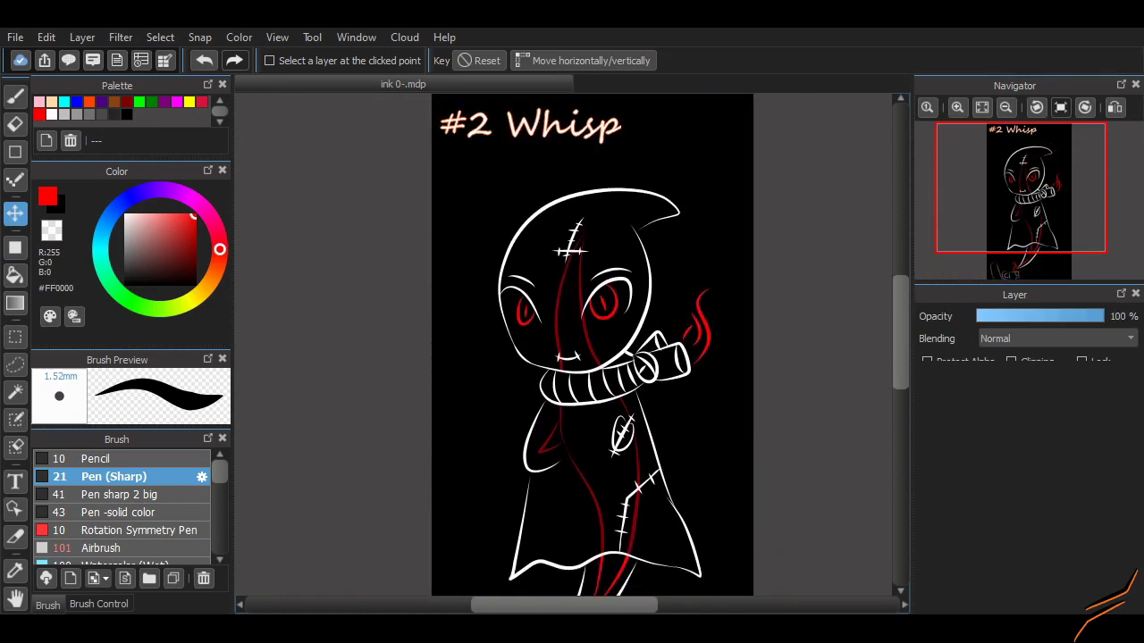
Hand-letter "BO" in white with small cross-stitch marks in the empty space beside the character's face
left_click(51, 113)
key("b")
scroll(339, 426, "up", 3)
scroll(547, 494, "left", 3)
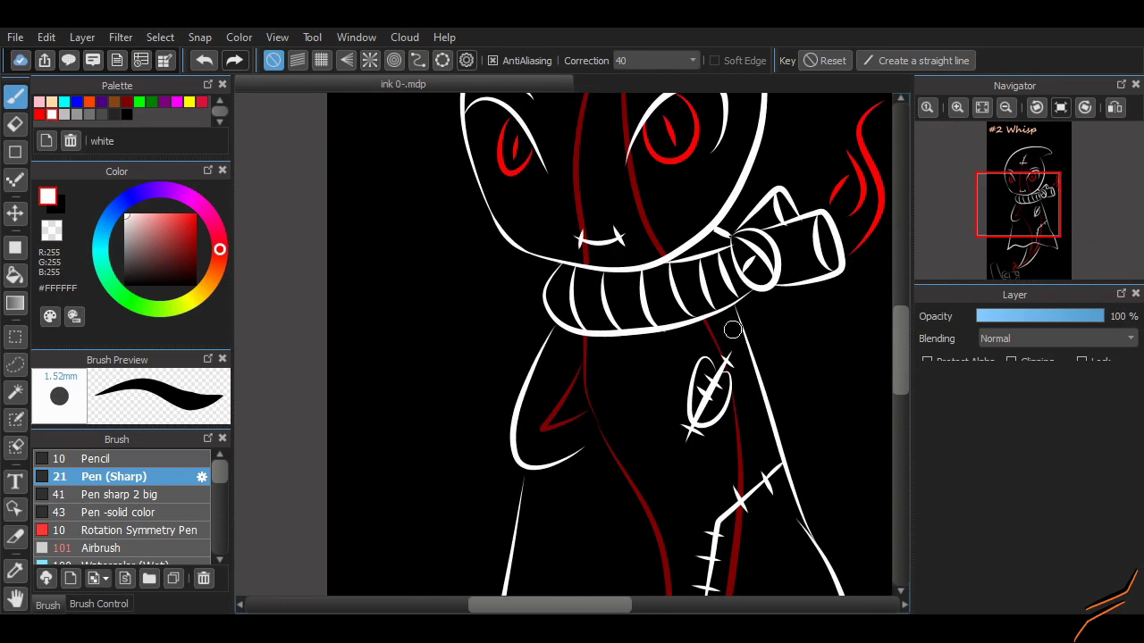
scroll(445, 357, "up", 3)
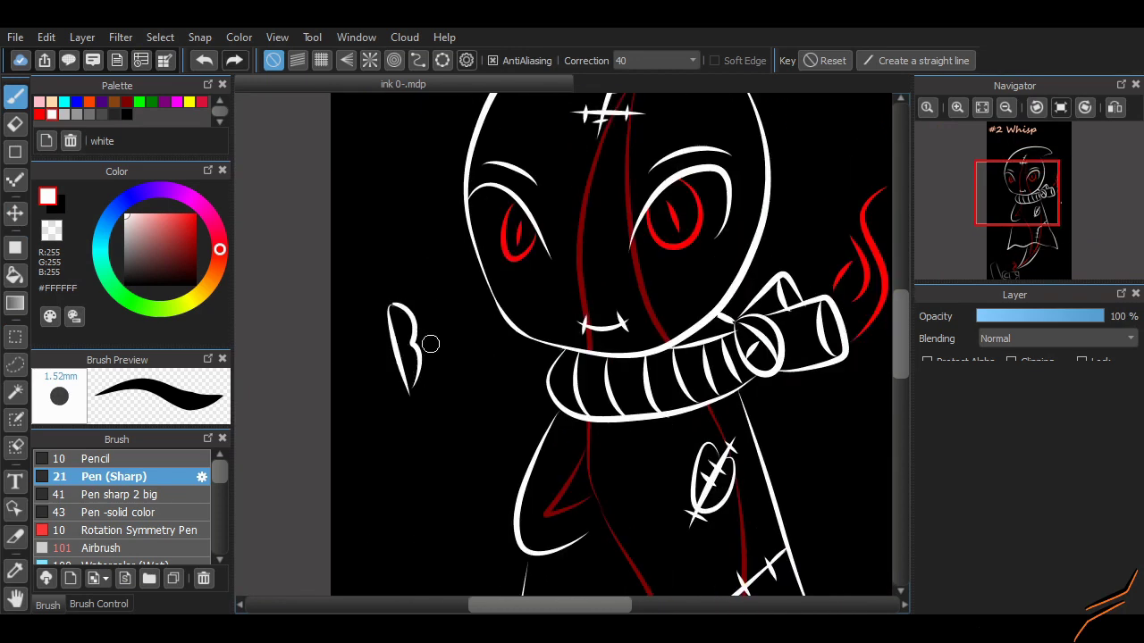
key("ctrl+z")
key("ctrl+z")
left_click_drag(356, 288, 367, 337)
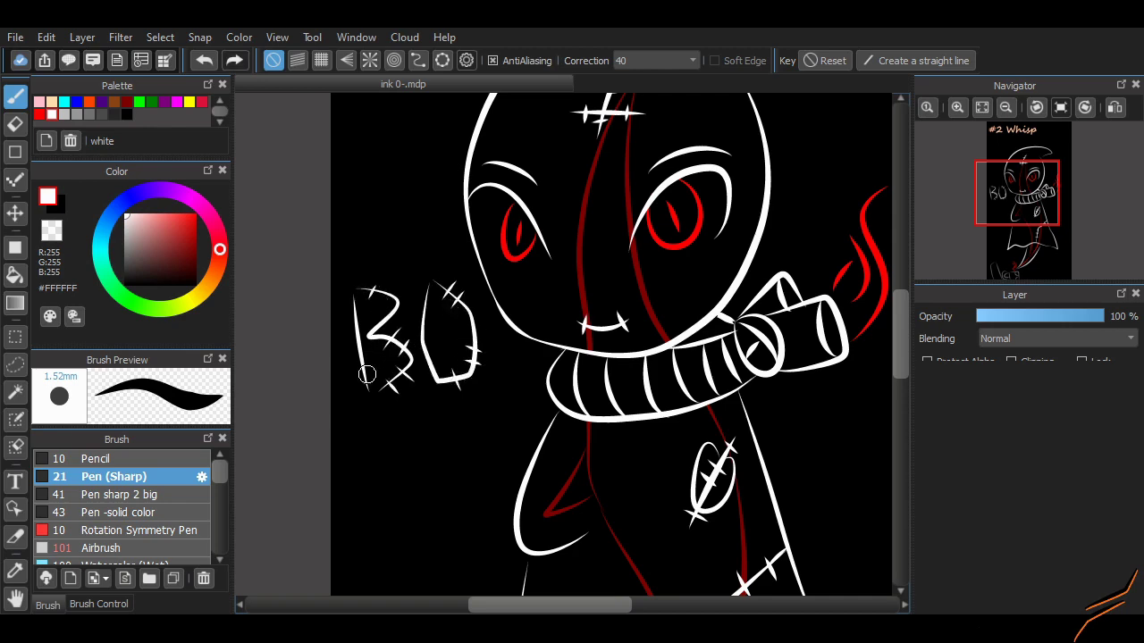
Draw a red loop inside the white stitched oval on the character's chest
scroll(887, 345, "down", 6)
scroll(888, 344, "up", 2)
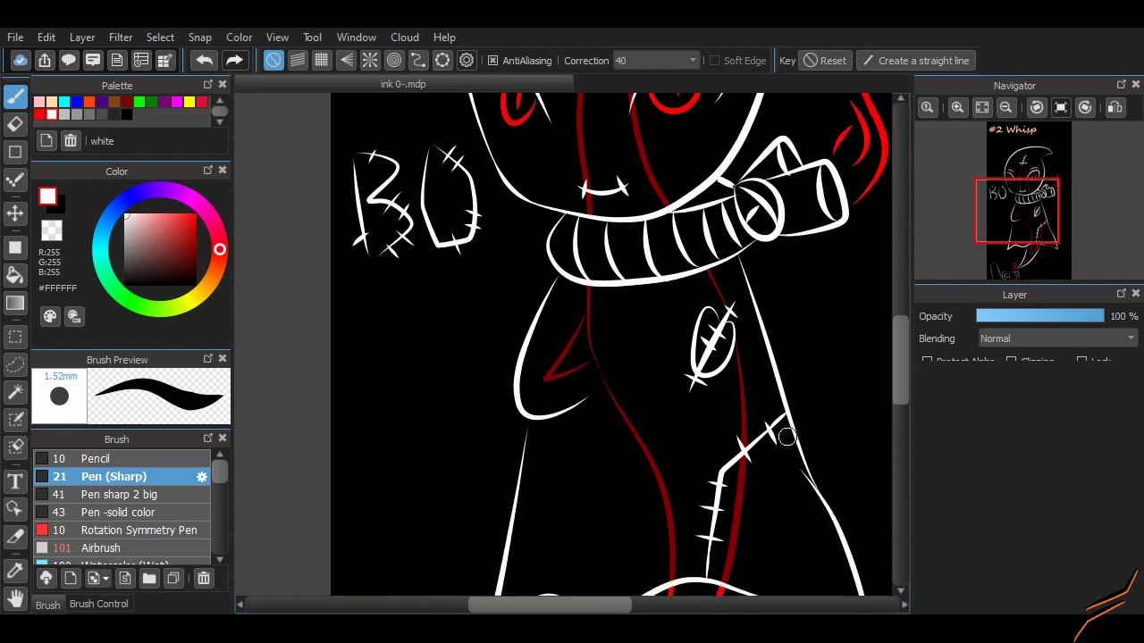
scroll(756, 460, "right", 3)
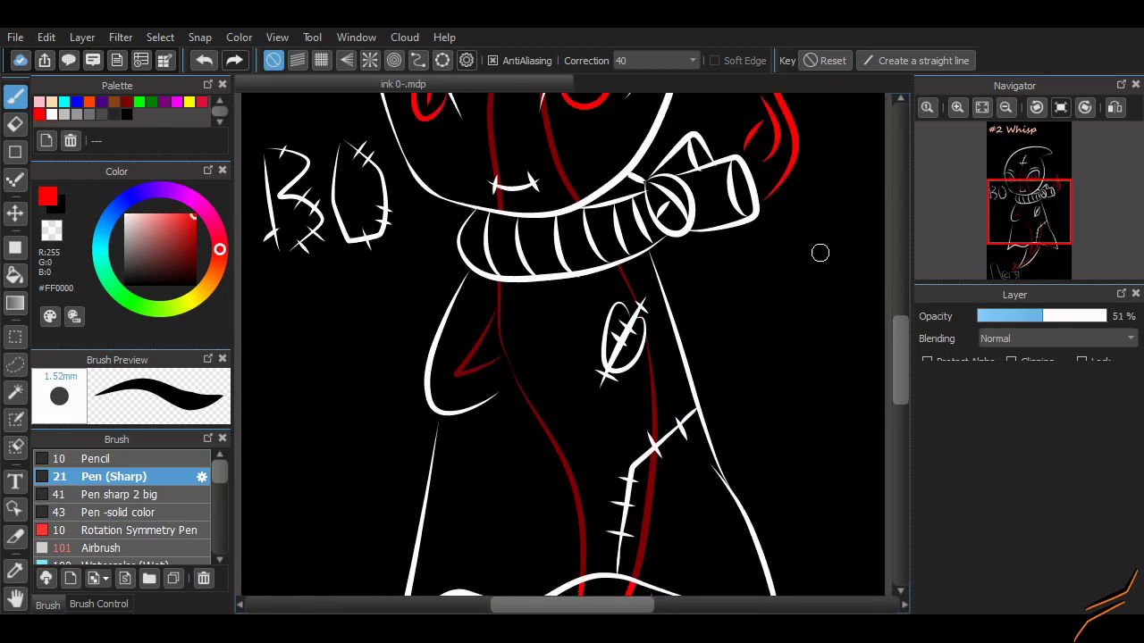
key("ctrl+plus")
mouse_move(681, 286)
left_mouse_down()
mouse_move(670, 374)
mouse_move(701, 324)
mouse_move(678, 285)
mouse_move(699, 313)
left_mouse_up()
key("ctrl+minus")
key("ctrl+minus")
key("ctrl+minus")
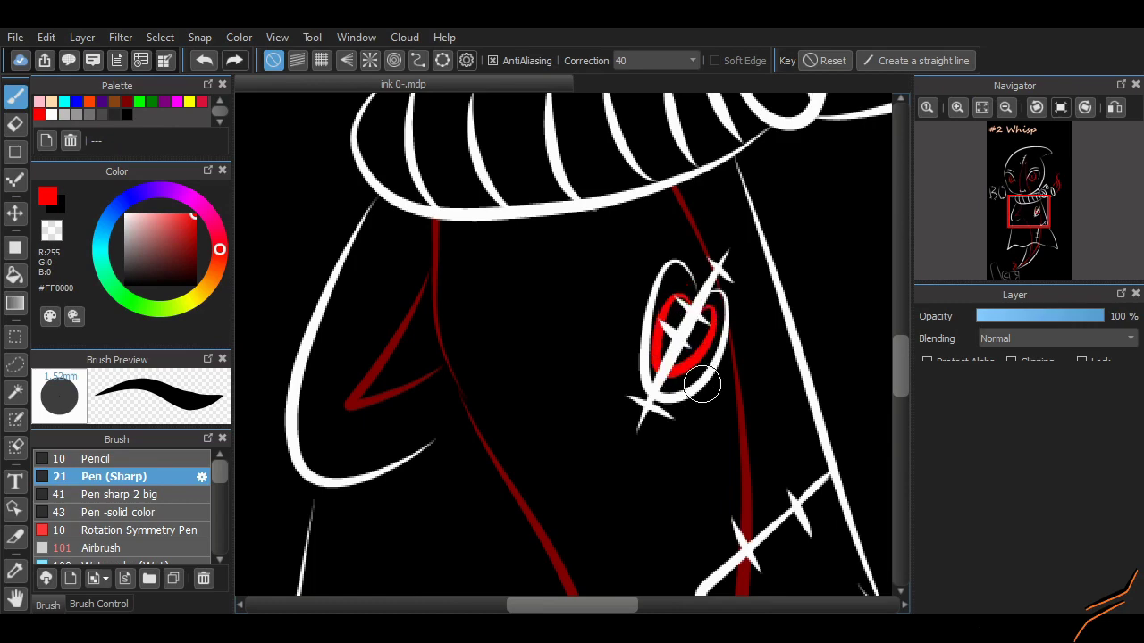
key("ctrl+plus")
key("ctrl+plus")
key("m")
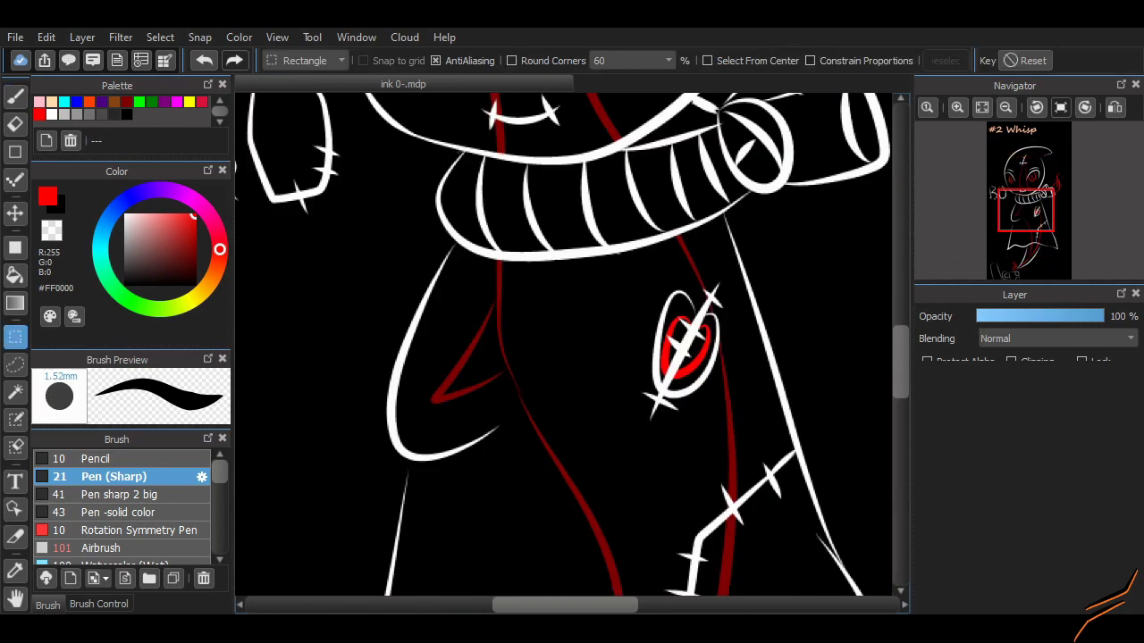
Move the selected white stitched oval on the chest slightly left and up, and clear the selection
key("v")
left_click_drag(686, 335, 657, 328)
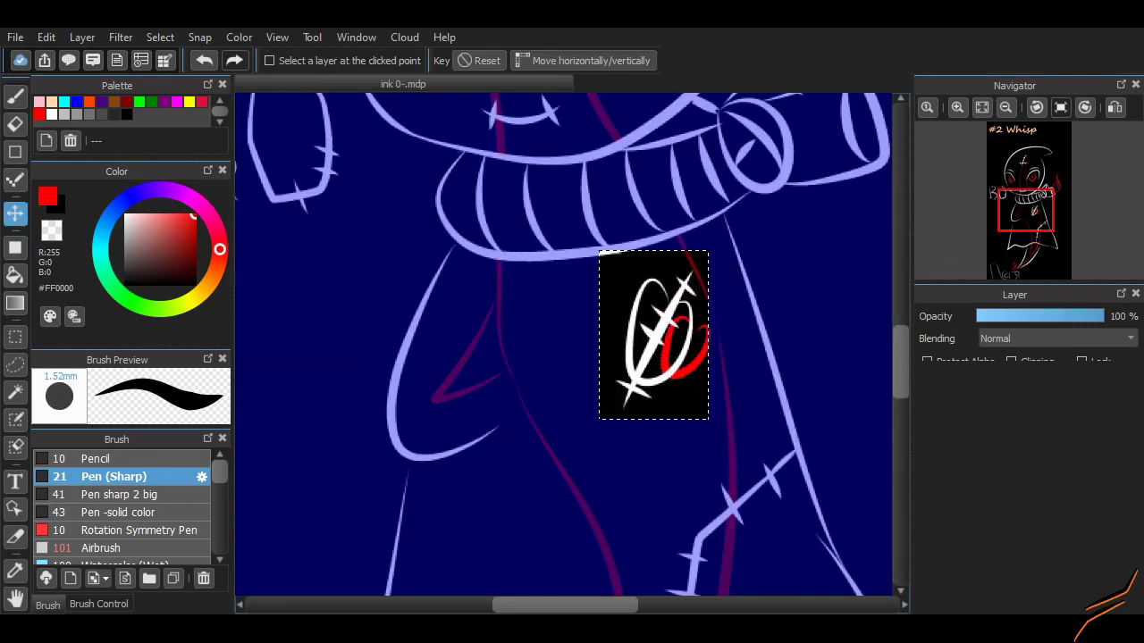
key("m")
key("ctrl+d")
Nudge the selected red loop on the chest left so it sits inside the white stitched oval
key("v")
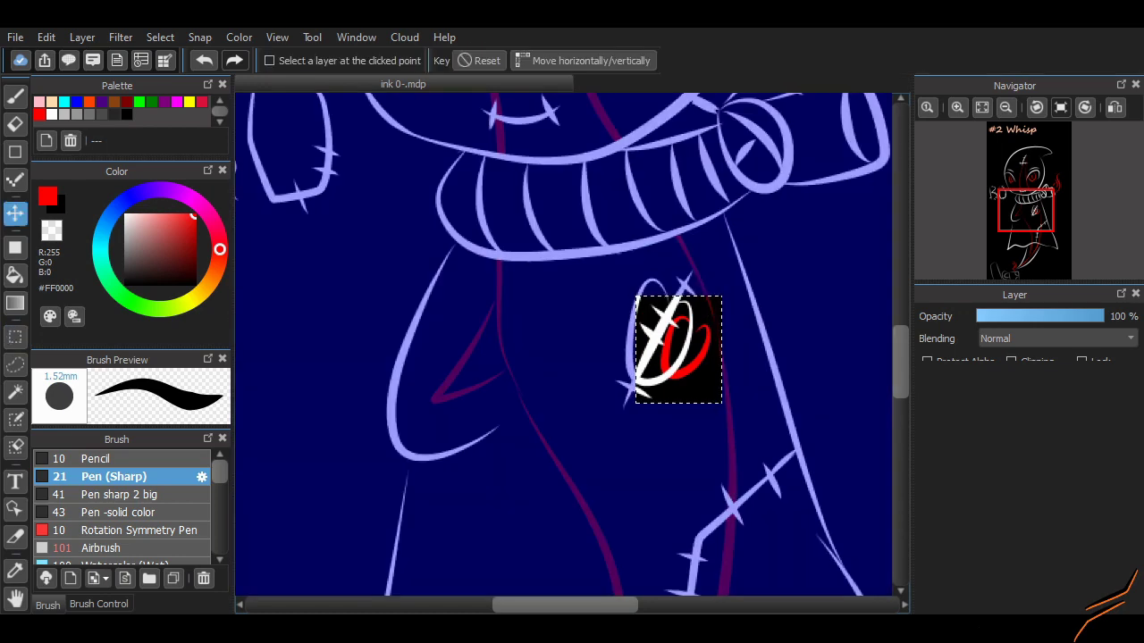
key("Left")
key("Left")
key("Left")
key("m")
key("ctrl+minus")
key("ctrl+minus")
key("ctrl+minus")
key("ctrl+minus")
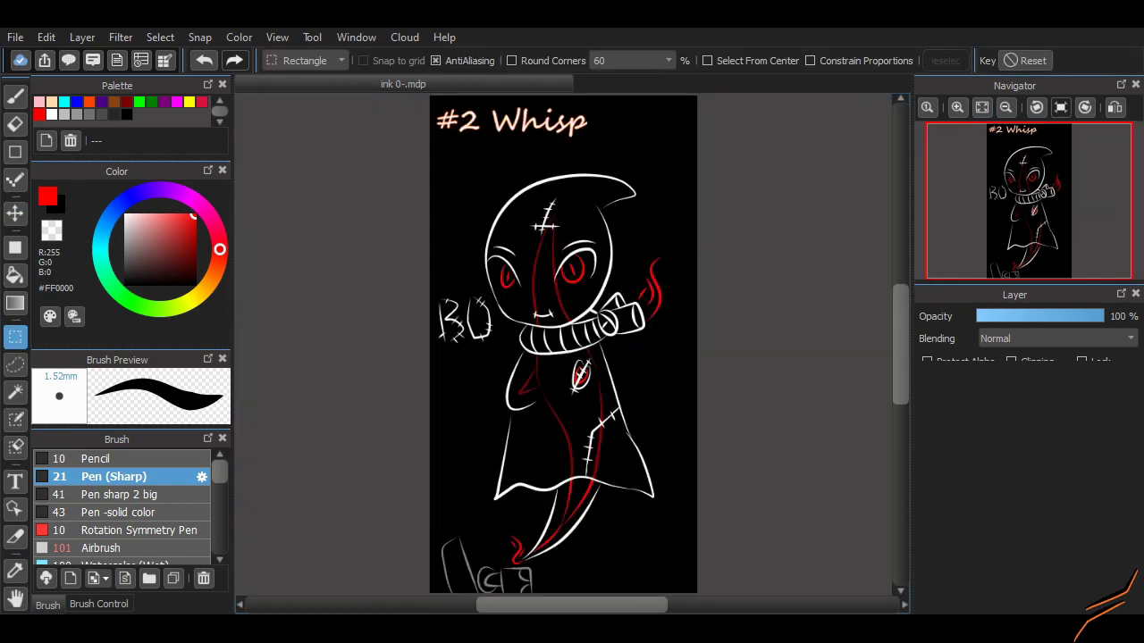
Lengthen the short red flame stroke at the scarf's end and add small red sparks trailing from the flame's tip
key("ctrl+plus")
key("ctrl+plus")
key("ctrl+plus")
key("ctrl+minus")
key("ctrl+minus")
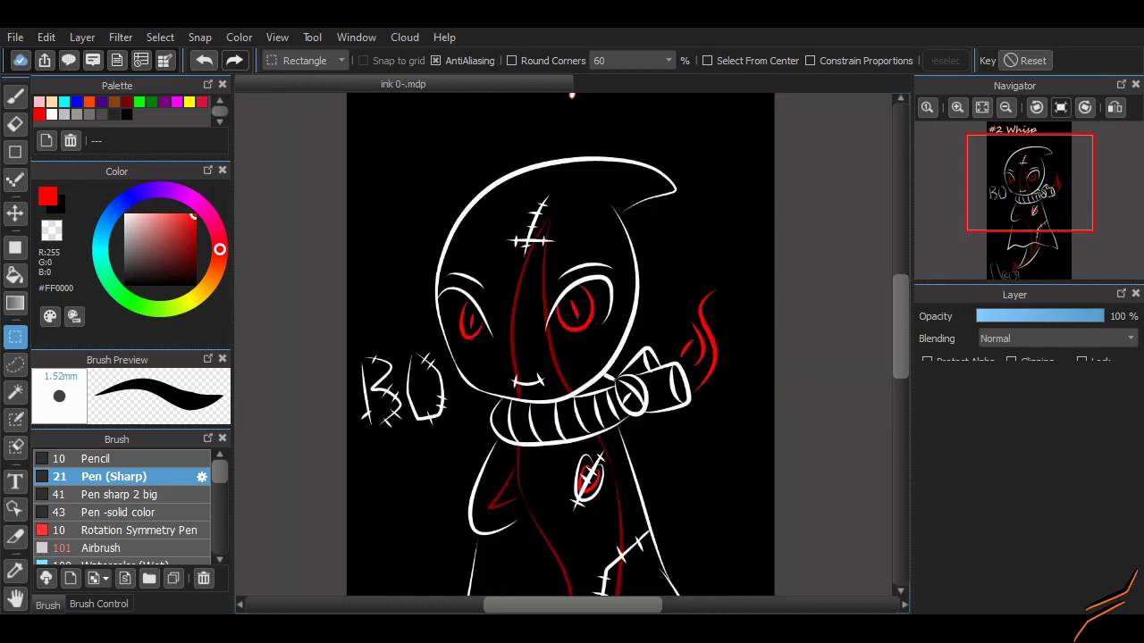
scroll(560, 345, "down", 3)
scroll(560, 344, "up", 1)
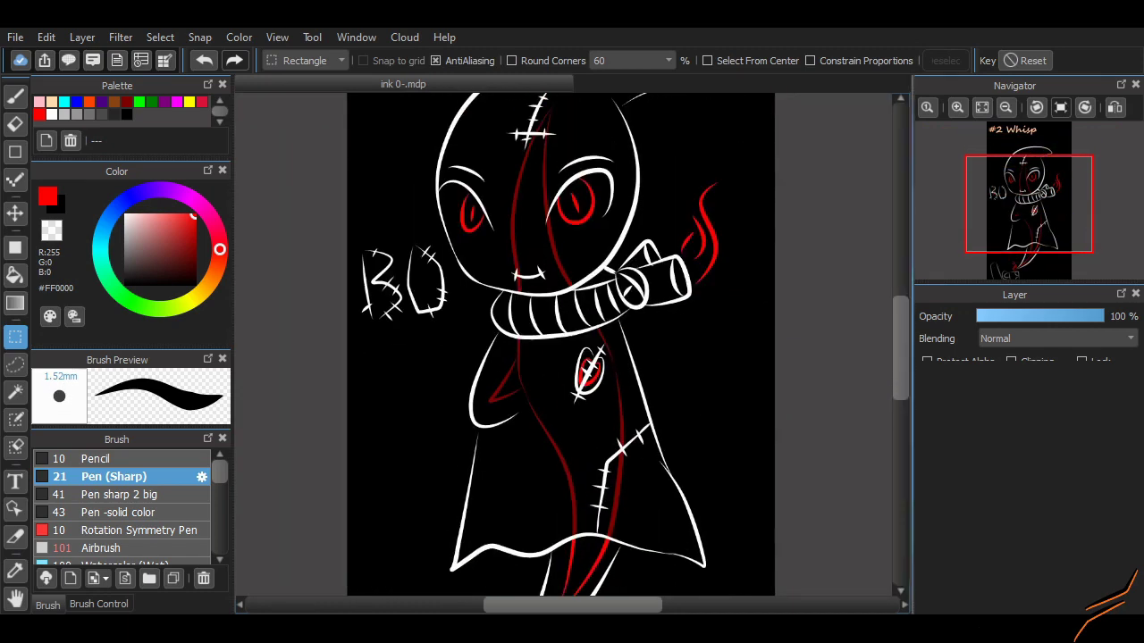
key("ctrl+plus")
key("ctrl+plus")
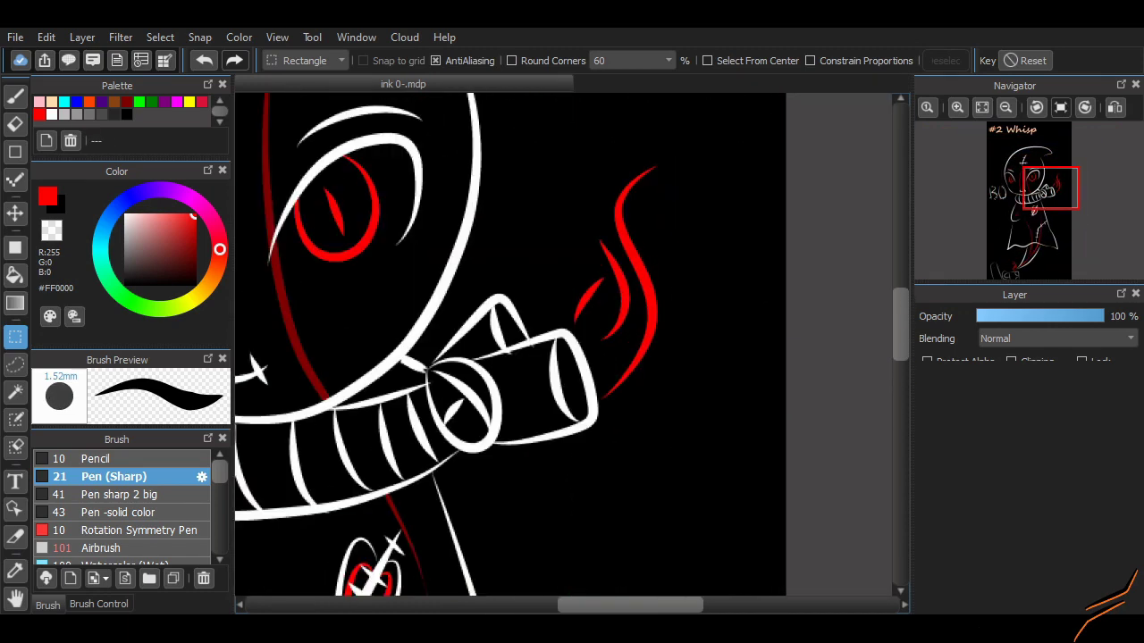
key("b")
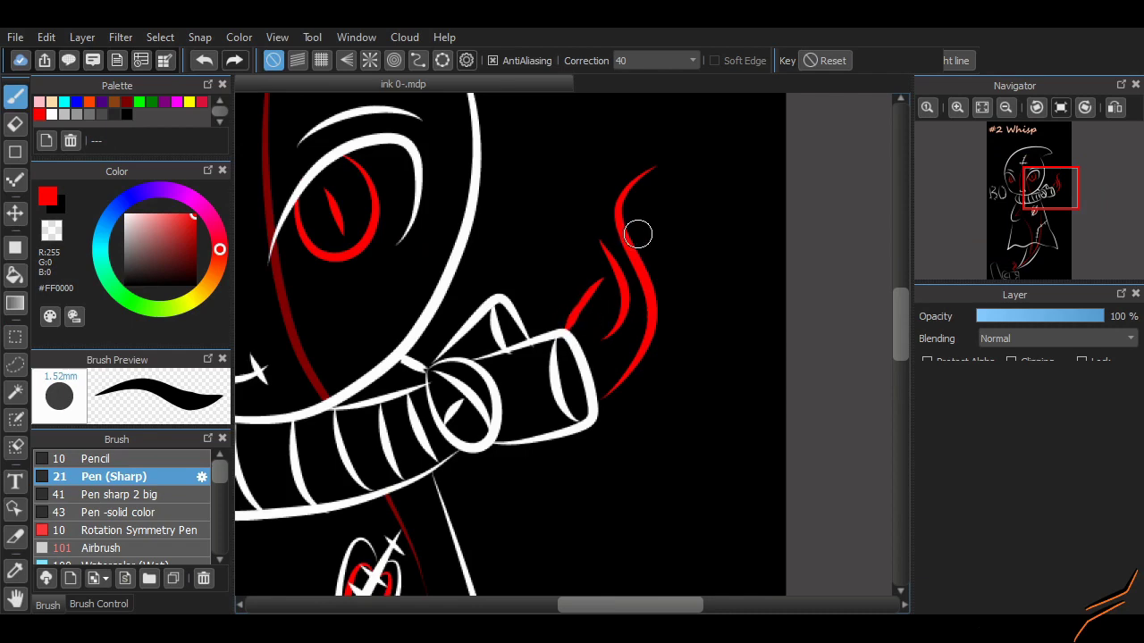
Draw small red spark strokes around the little flame at the tail's tip
scroll(442, 340, "down", 5)
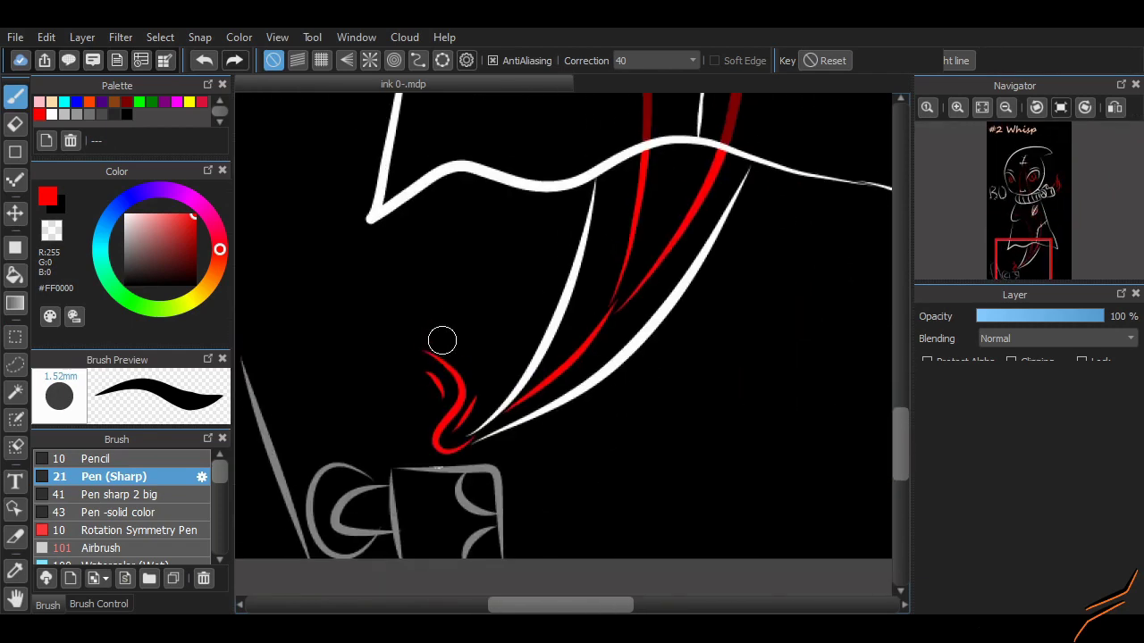
key("ctrl+minus")
key("ctrl+minus")
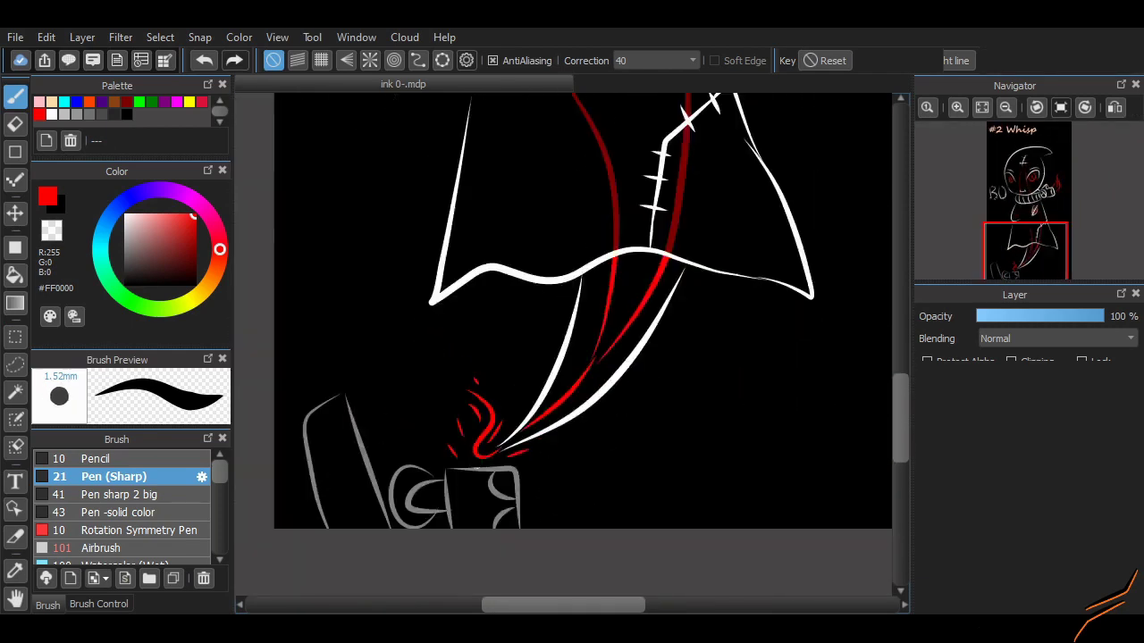
Brighten the grey hand lettering beneath the tail to full white, select the rectangular area around it, and deselect
key("ctrl+plus")
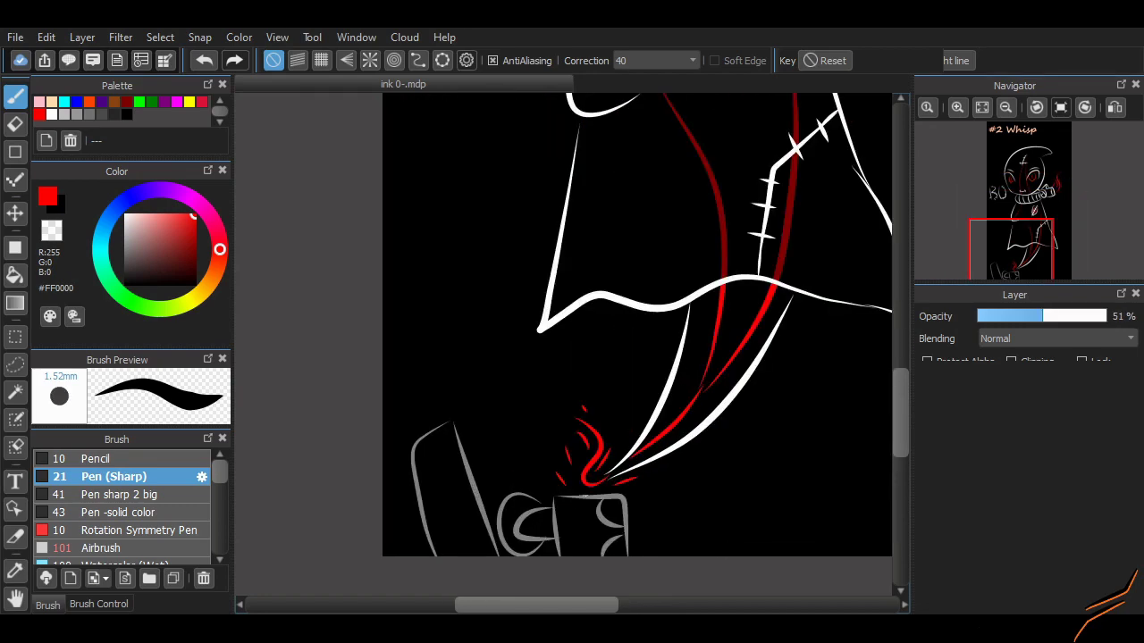
scroll(571, 340, "down", 3)
key("m")
left_click_drag(385, 313, 707, 471)
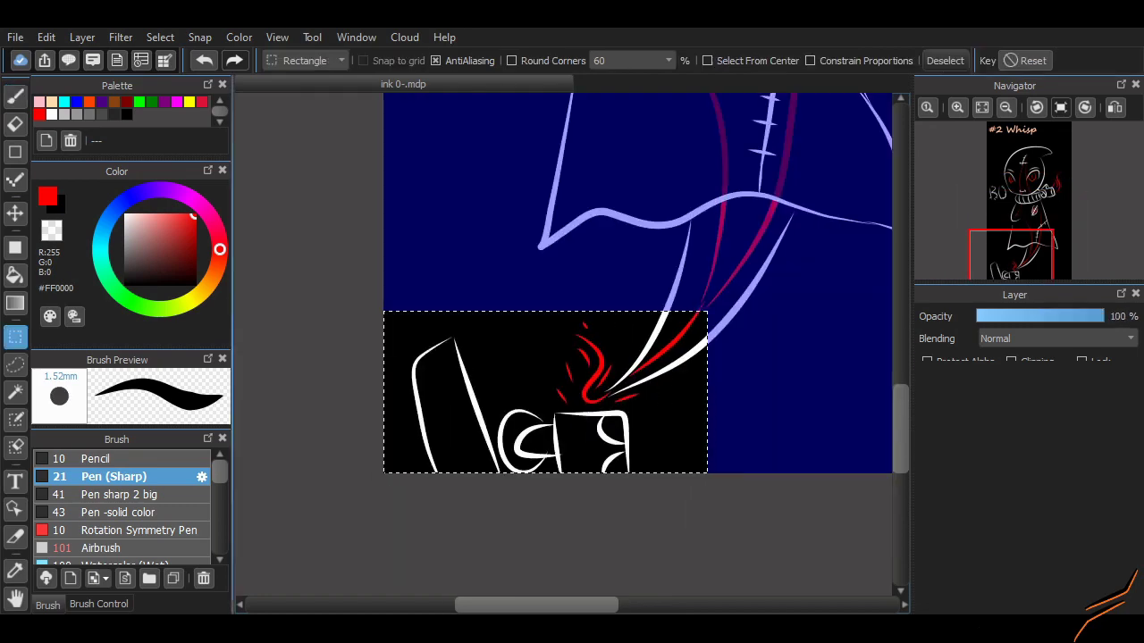
key("ctrl+d")
Examine the whole character, its flames, chest detail and lettering, at several zoom levels
key("ctrl+minus")
key("ctrl+plus")
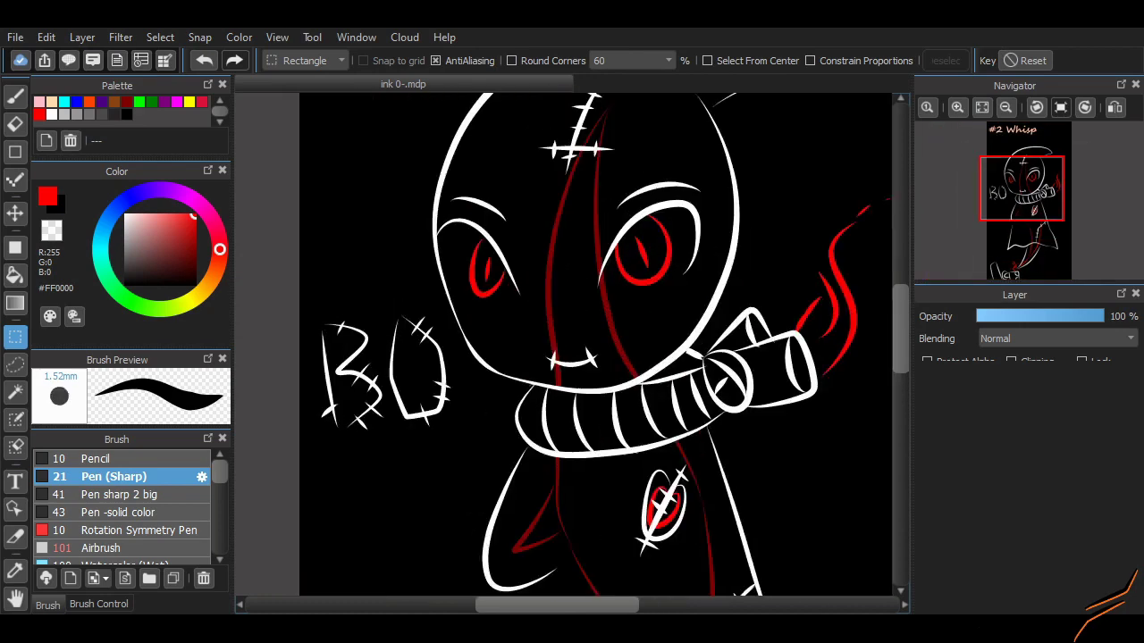
key("ctrl+minus")
key("ctrl+minus")
scroll(572, 339, "down", 3)
scroll(588, 344, "up", 3)
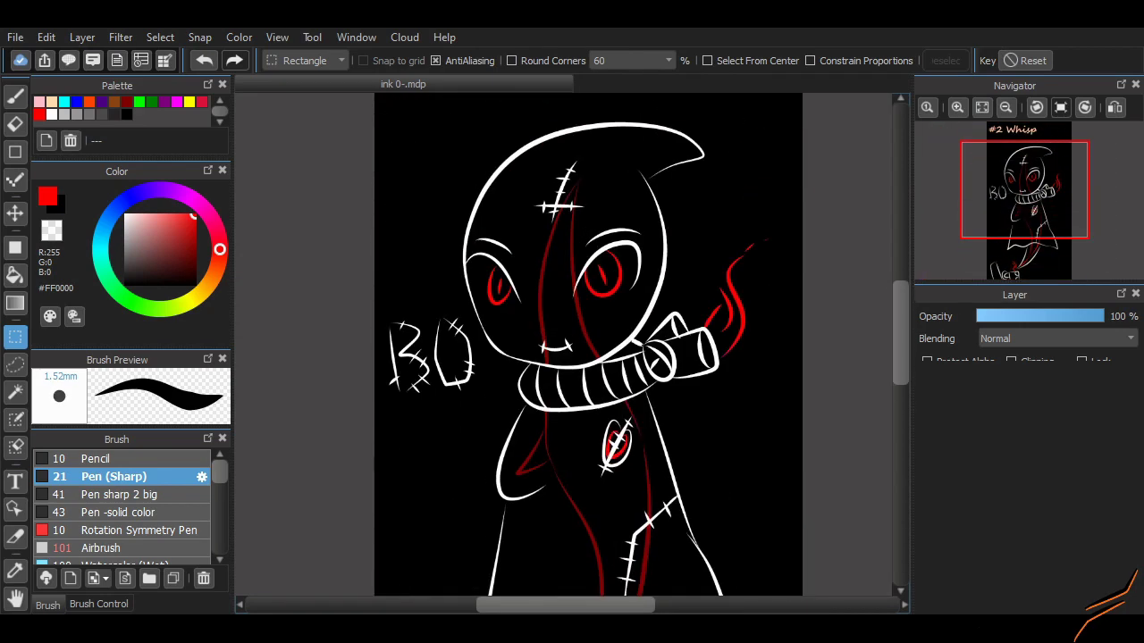
key("ctrl+minus")
key("ctrl+plus")
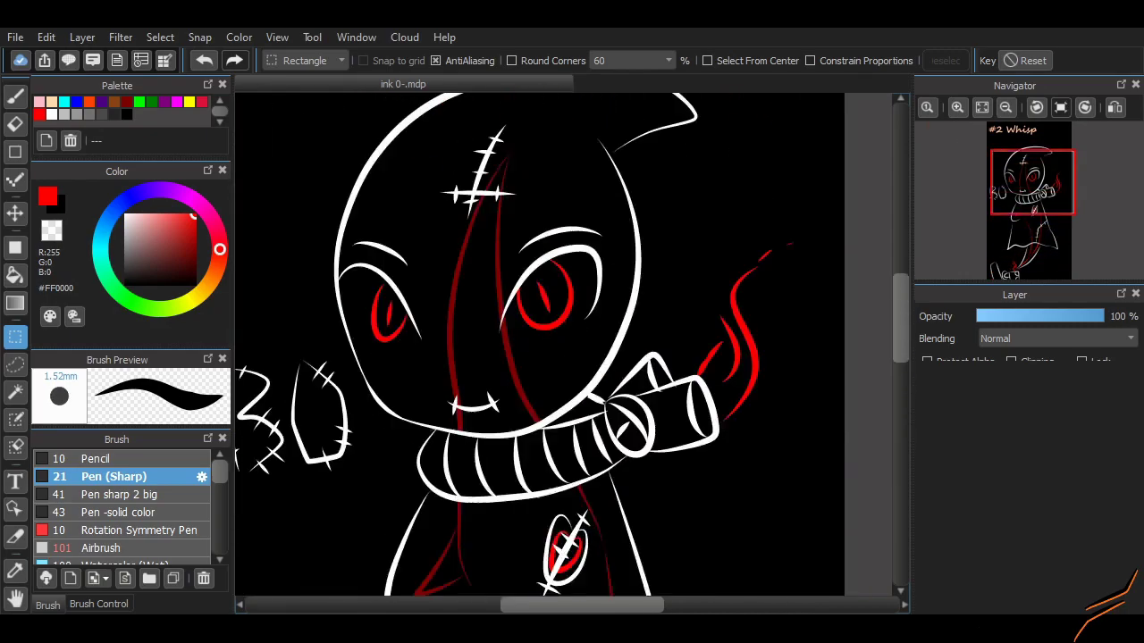
key("ctrl+minus")
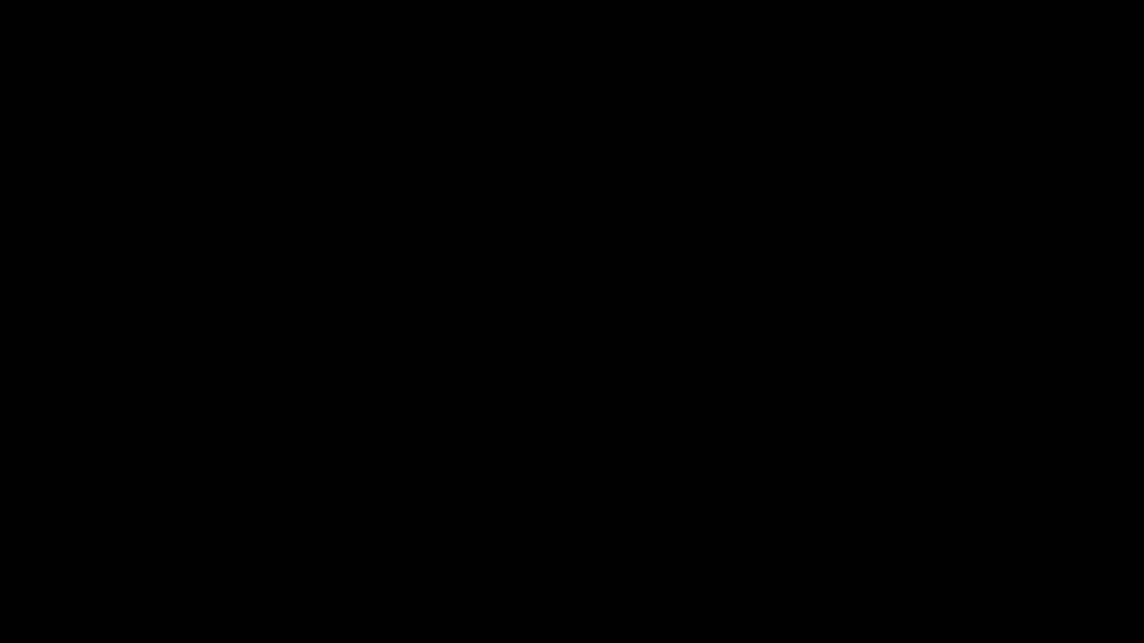